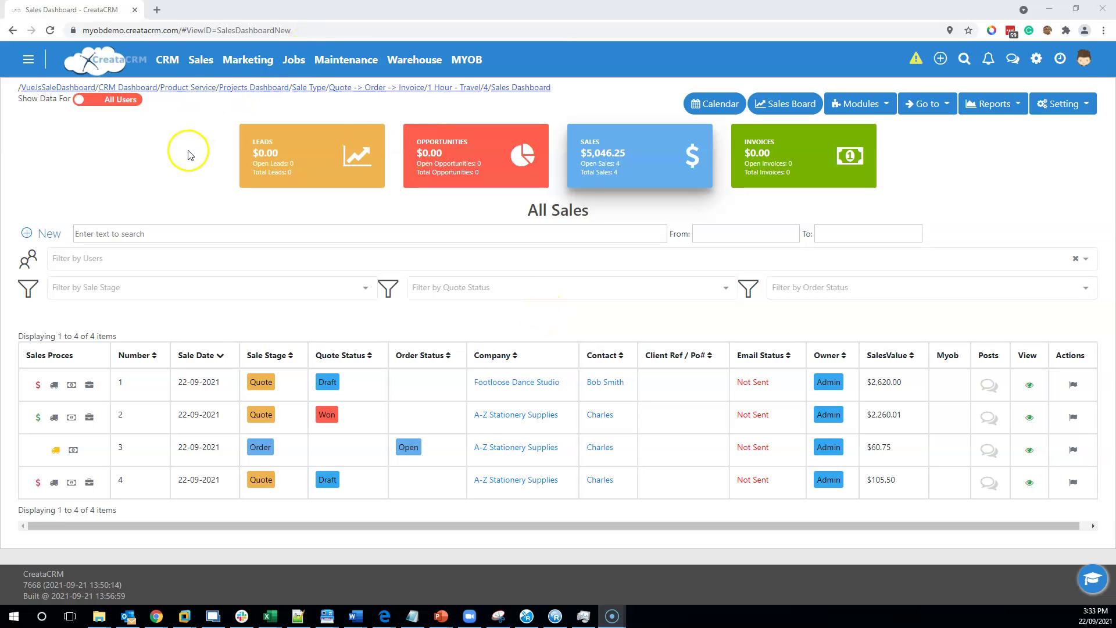
Start a new sale using the Quote -> Order -> Invoice sale type.
mouse_move(294, 63)
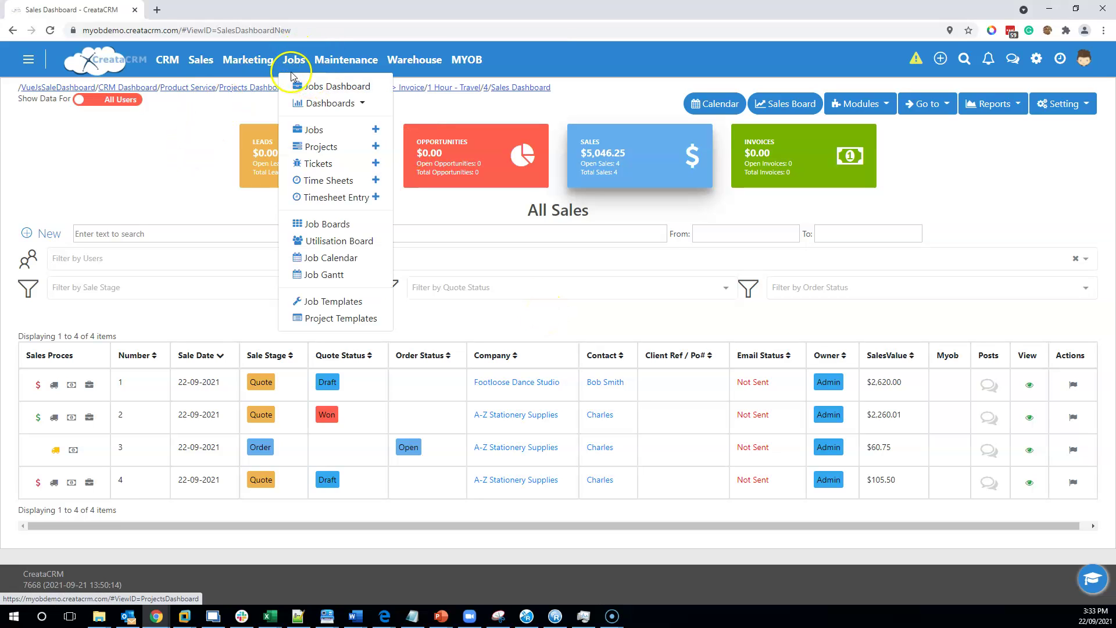
mouse_move(198, 63)
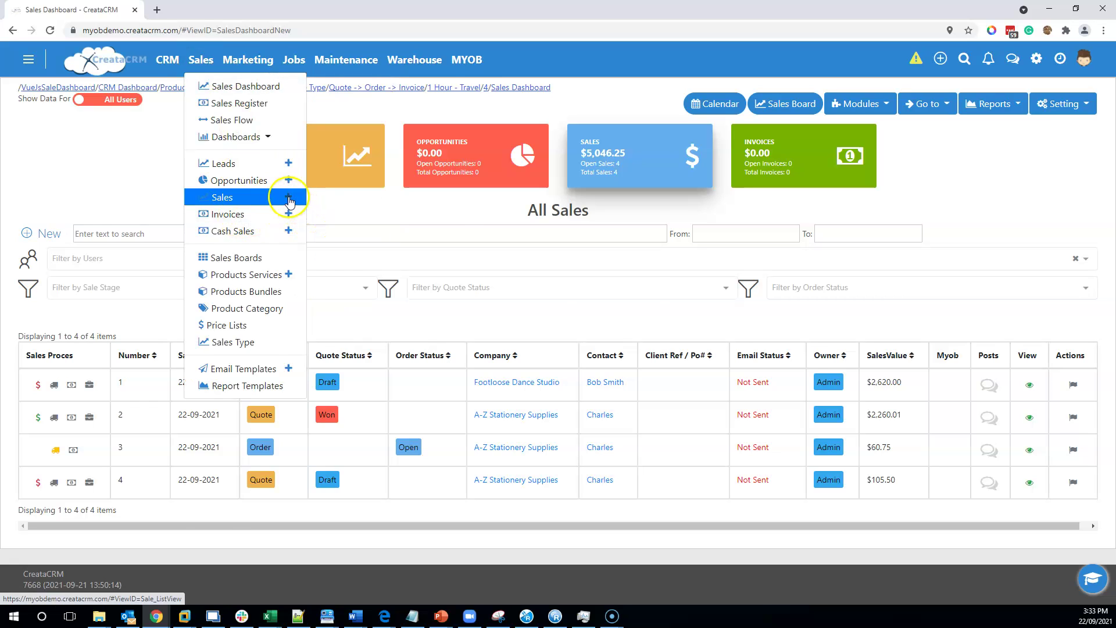
click(289, 198)
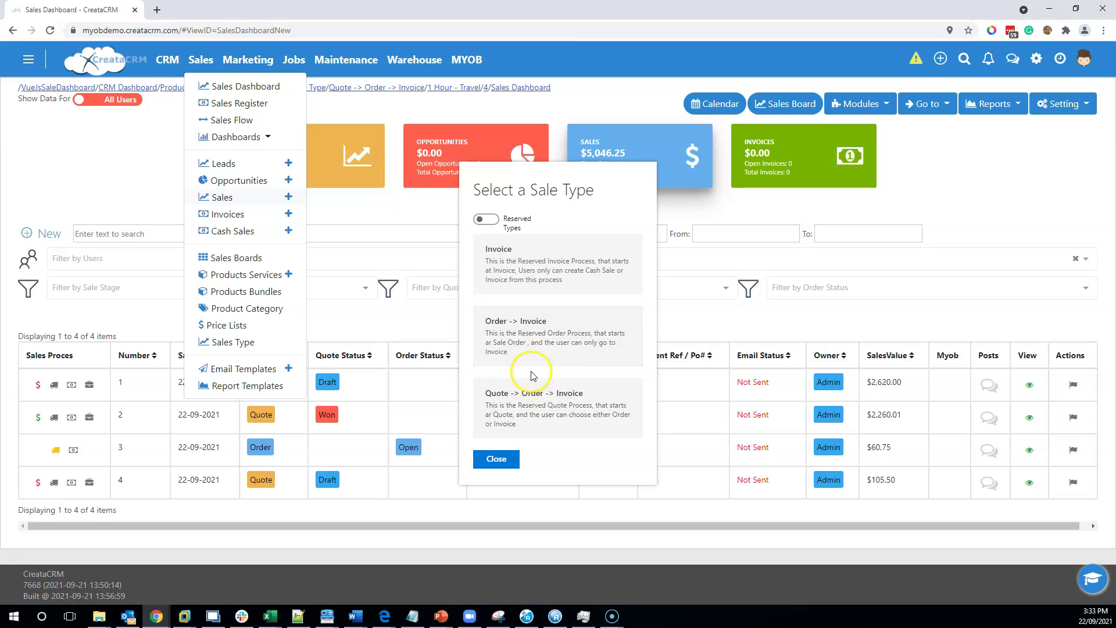
click(534, 398)
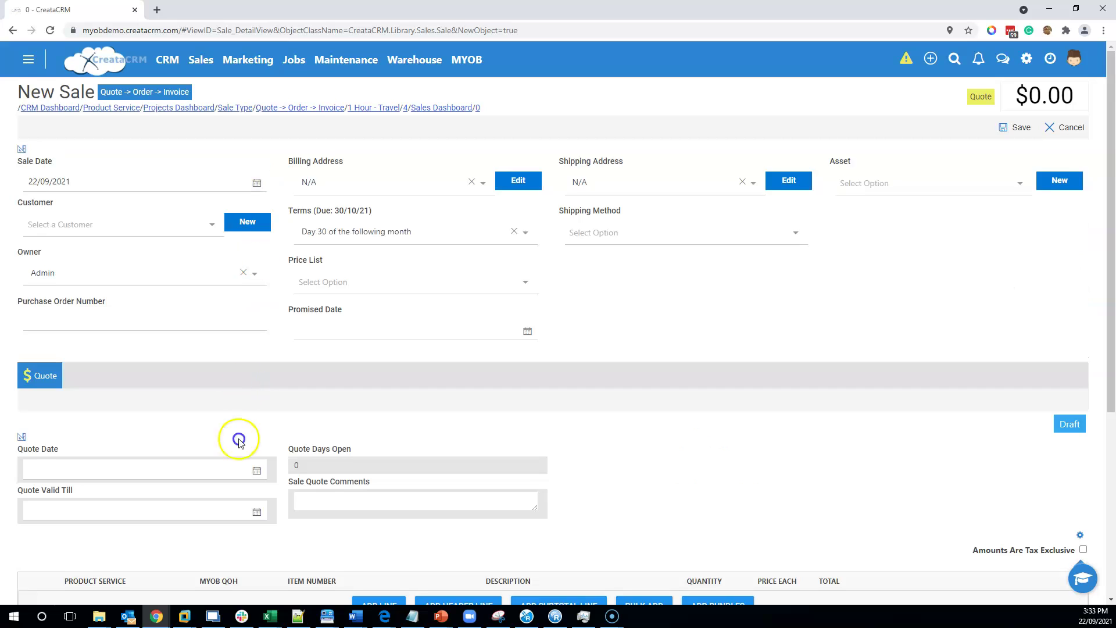
Add a line to the quote for the product service 1 Hour - Travel.
scroll(316, 432, down, 2)
click(366, 488)
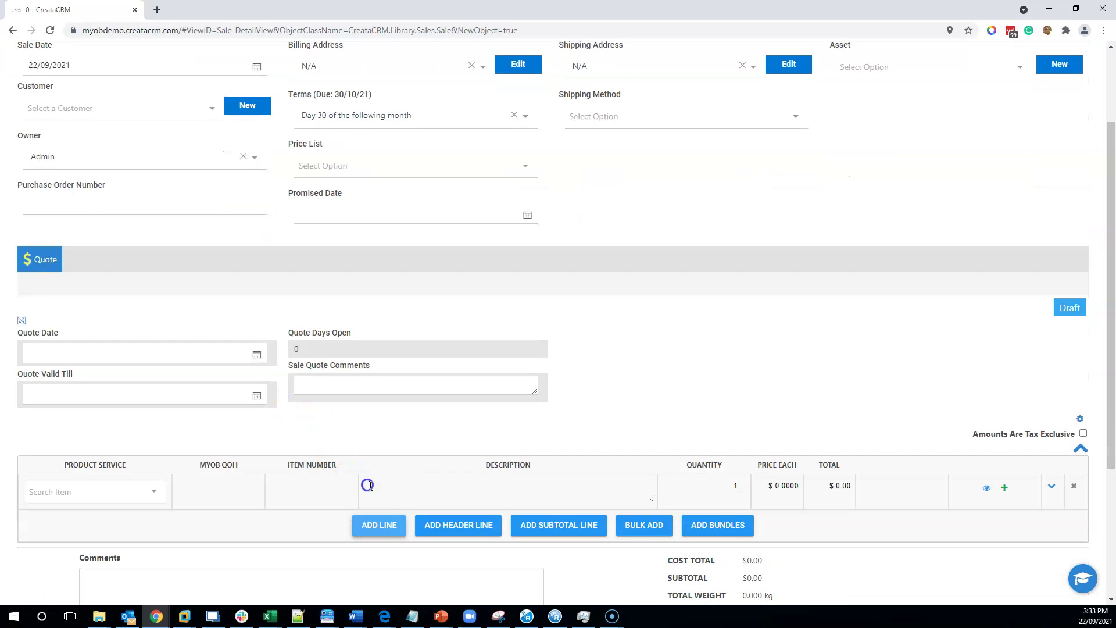
scroll(193, 428, down, 3)
click(100, 290)
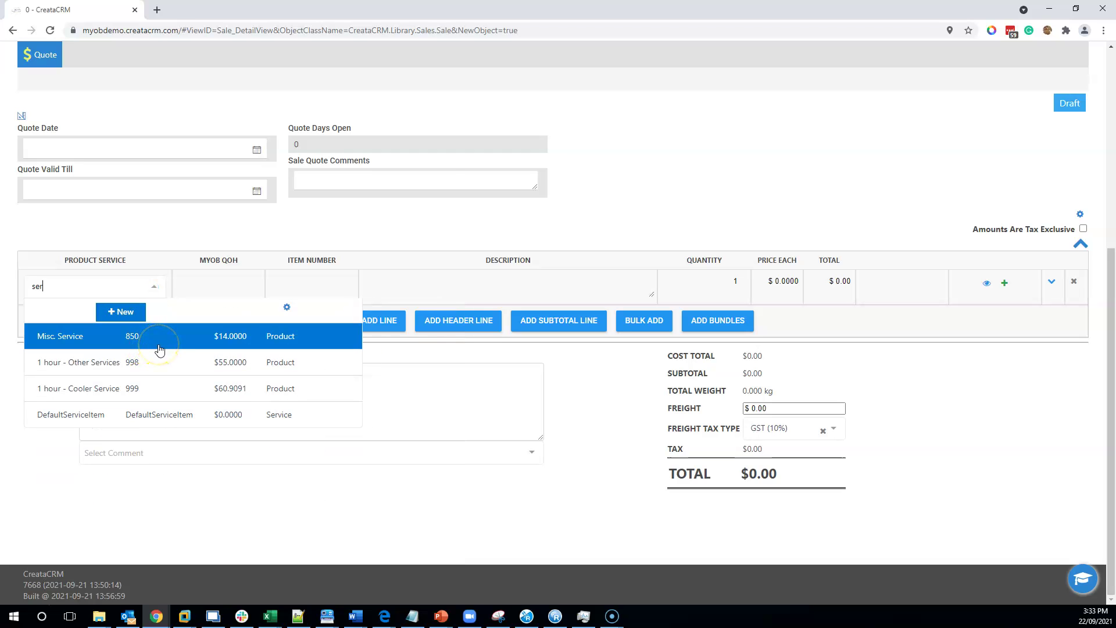
double_click(37, 286)
text(tra)
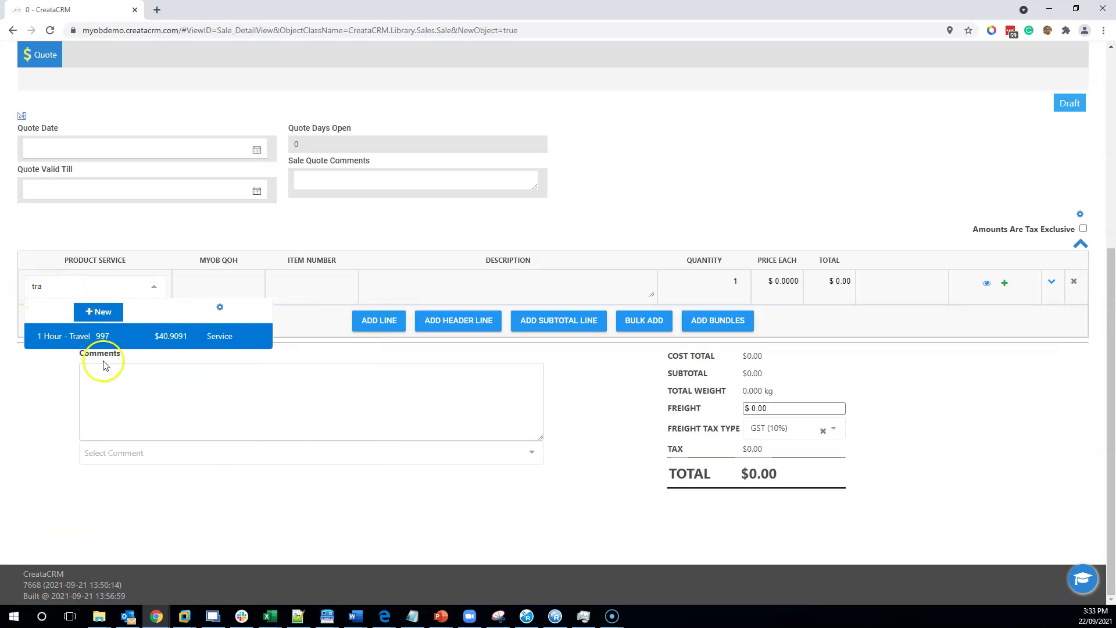
click(100, 336)
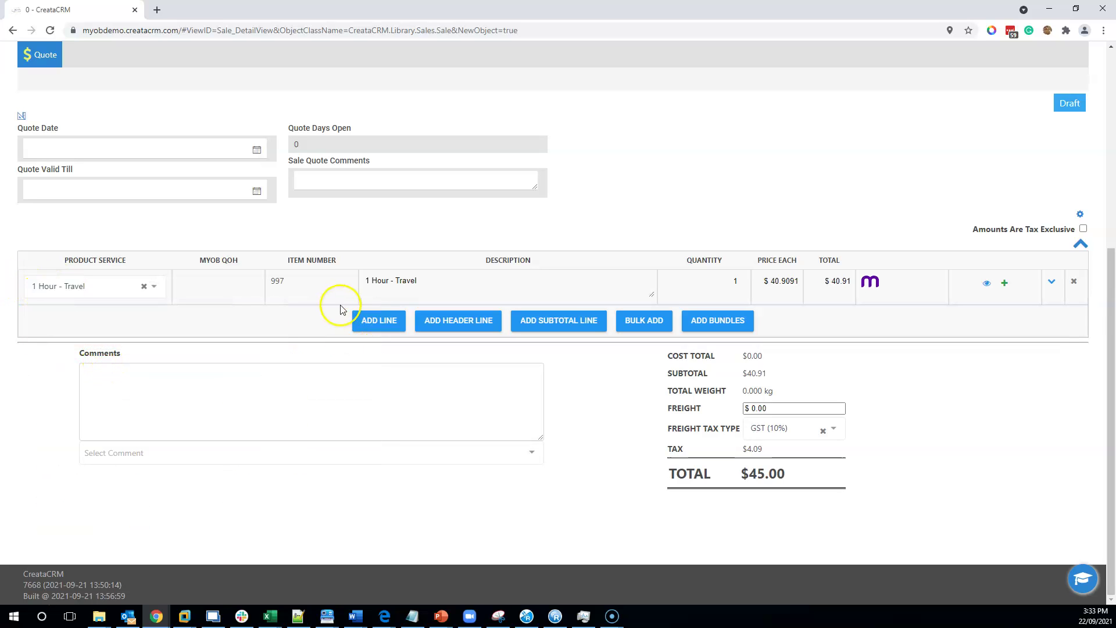
Add a second quote line for the product service 1 hour - Cooler Service.
click(379, 320)
click(92, 326)
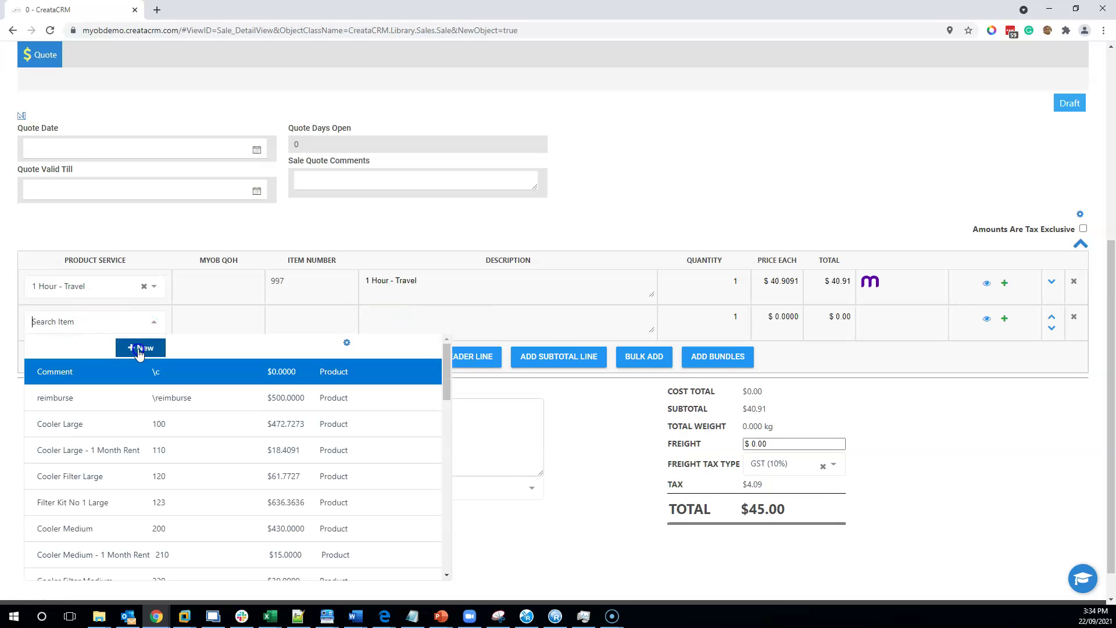
text(service)
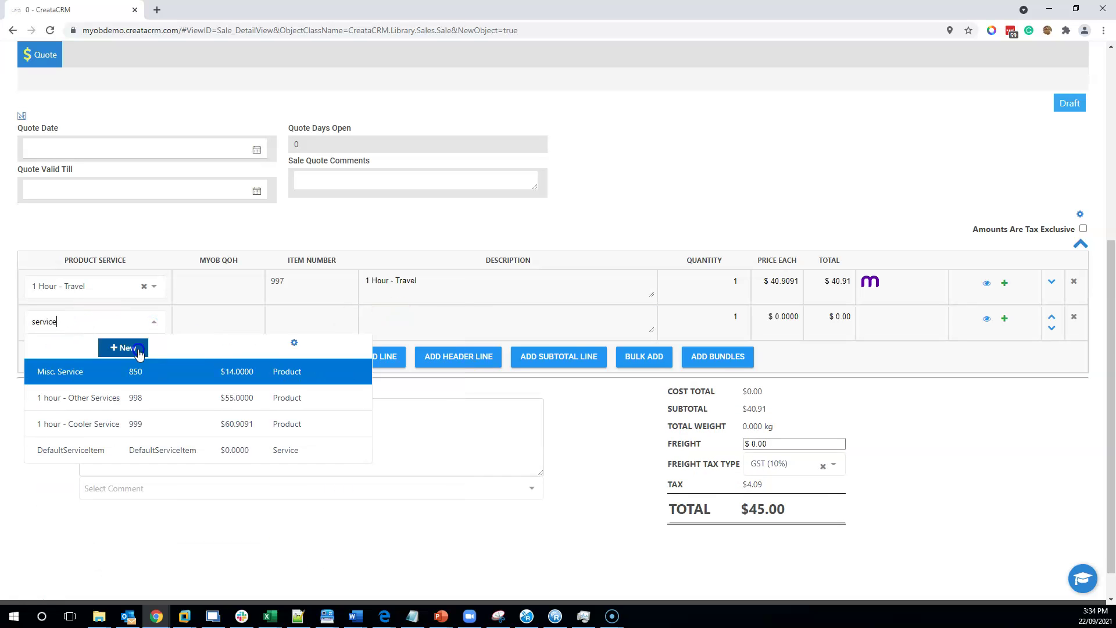
click(169, 422)
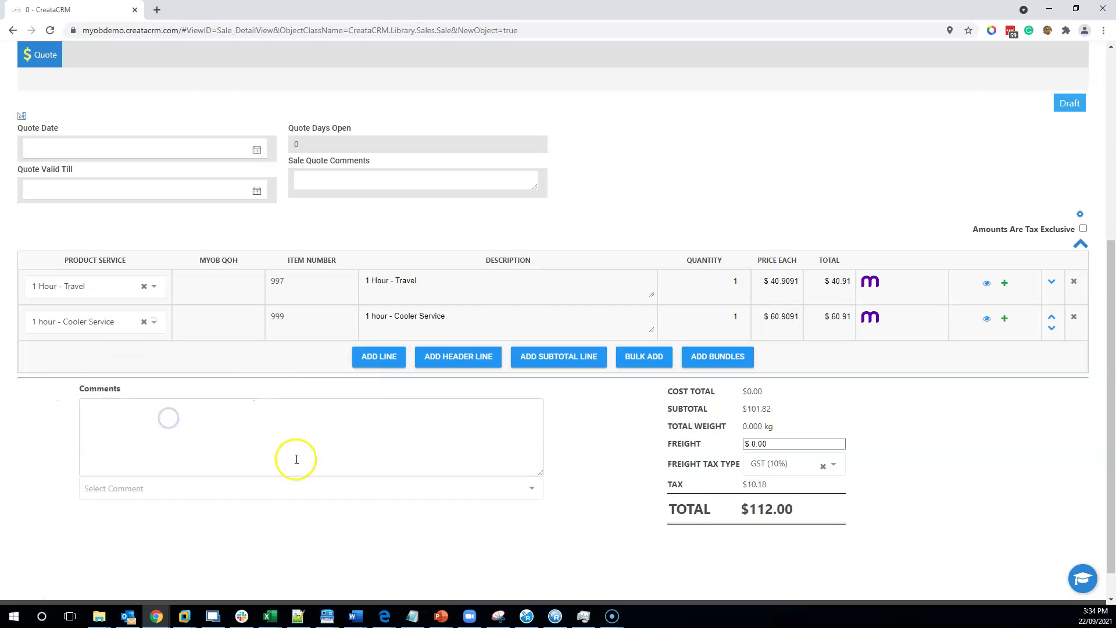
Set the customer to the company A-Z Stationery Supplies and save the sale.
scroll(490, 463, up, 2)
scroll(473, 473, down, 3)
scroll(493, 465, up, 6)
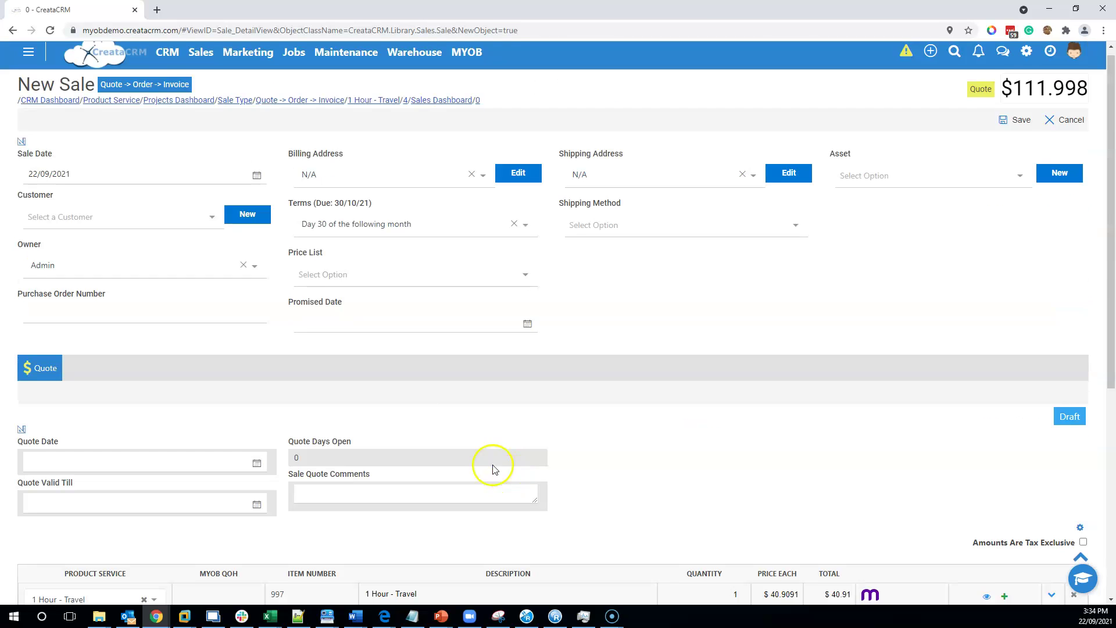
click(46, 223)
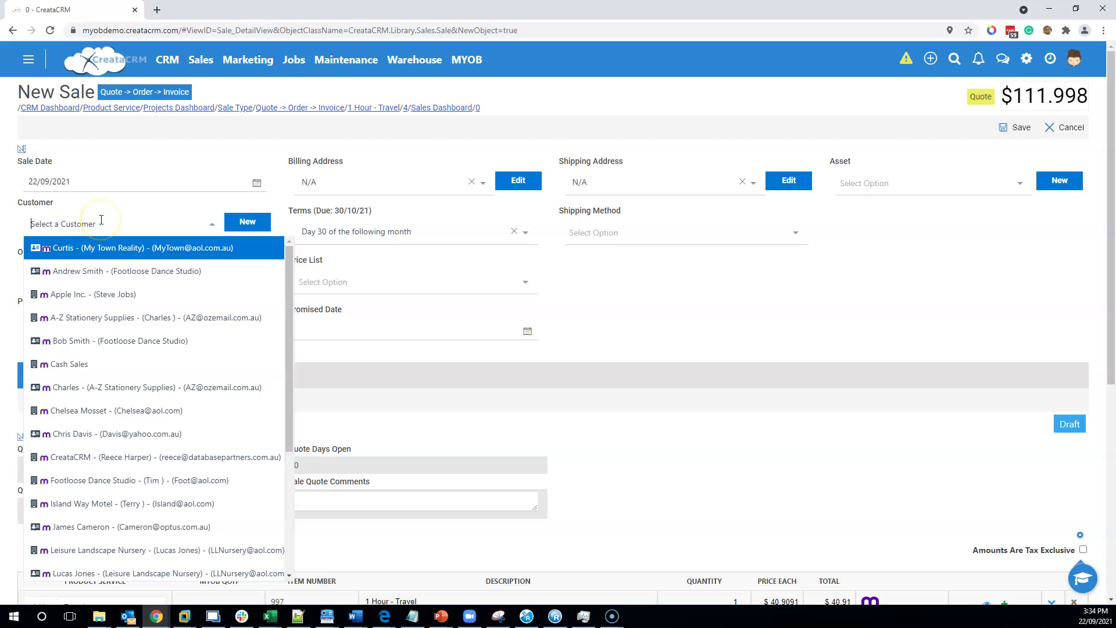
click(119, 318)
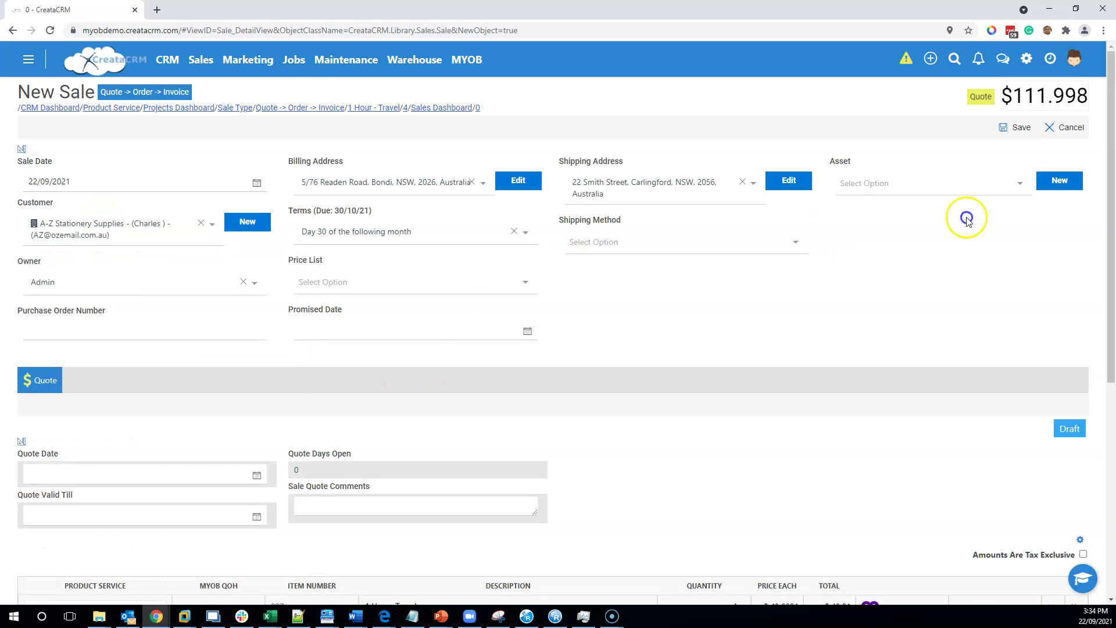
click(1023, 125)
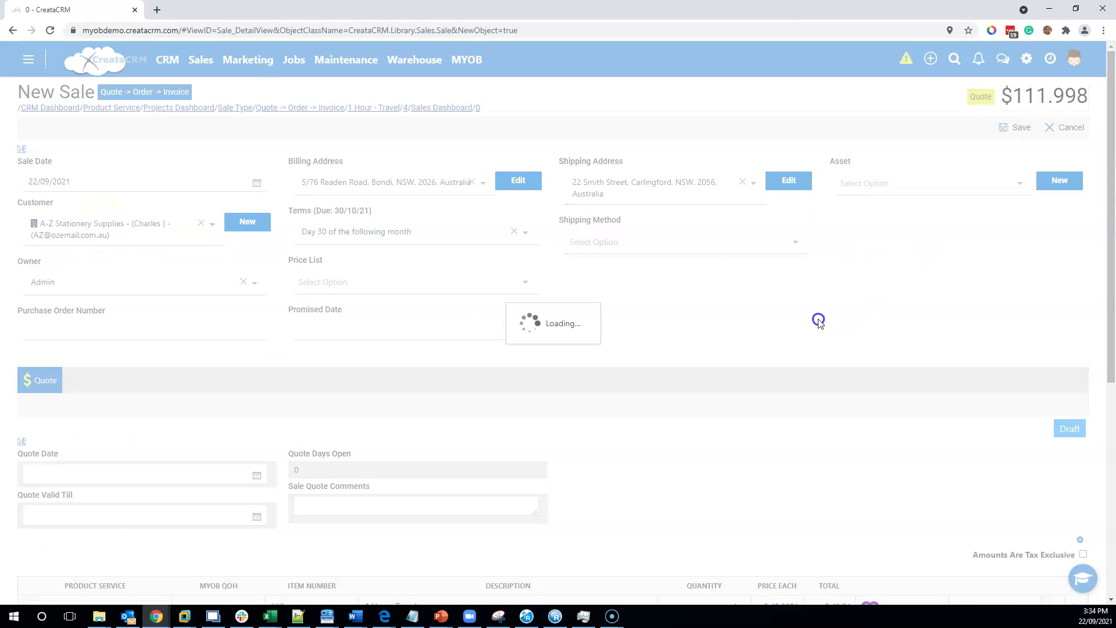
Create a partial job from both quote lines, 1 Hour - Travel and 1 hour - Cooler Service.
scroll(818, 274, down, 5)
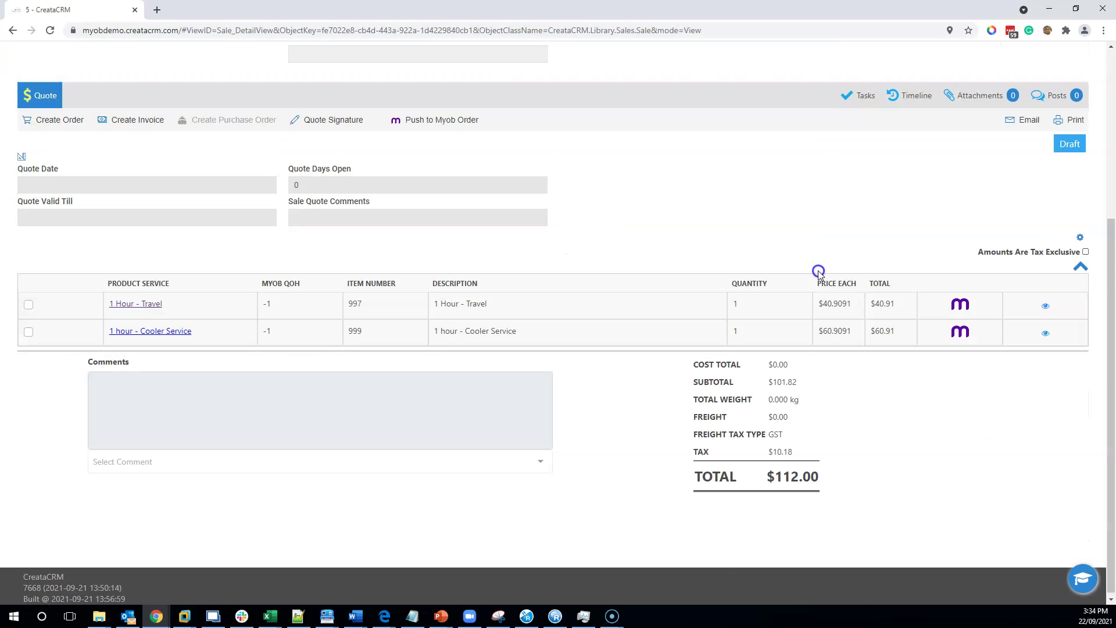
scroll(773, 329, up, 3)
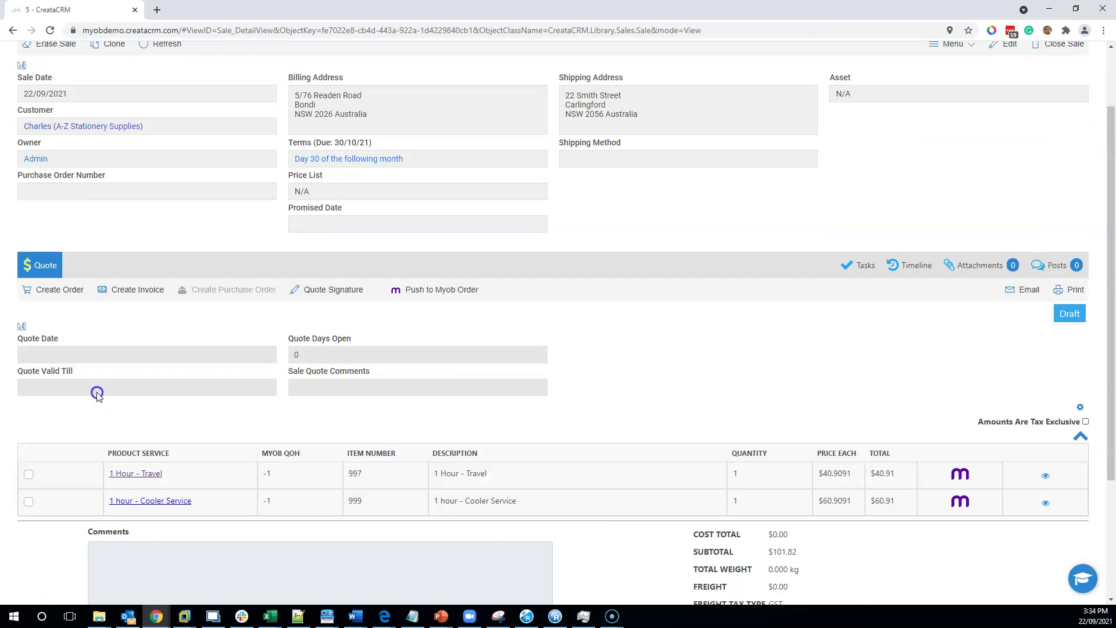
scroll(97, 394, down, 3)
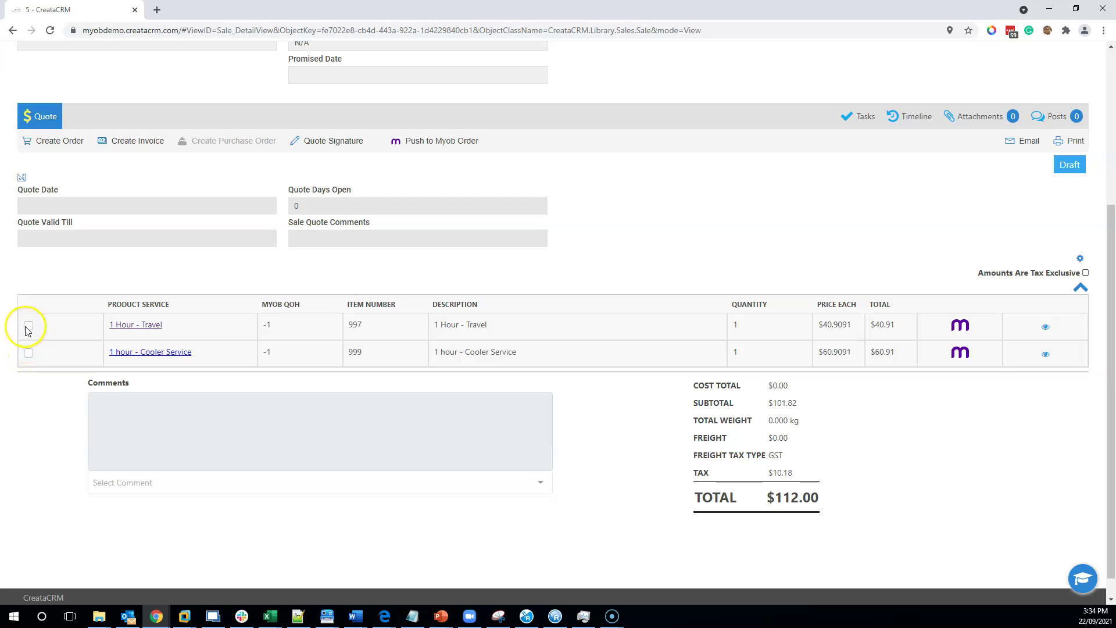
click(28, 326)
click(29, 353)
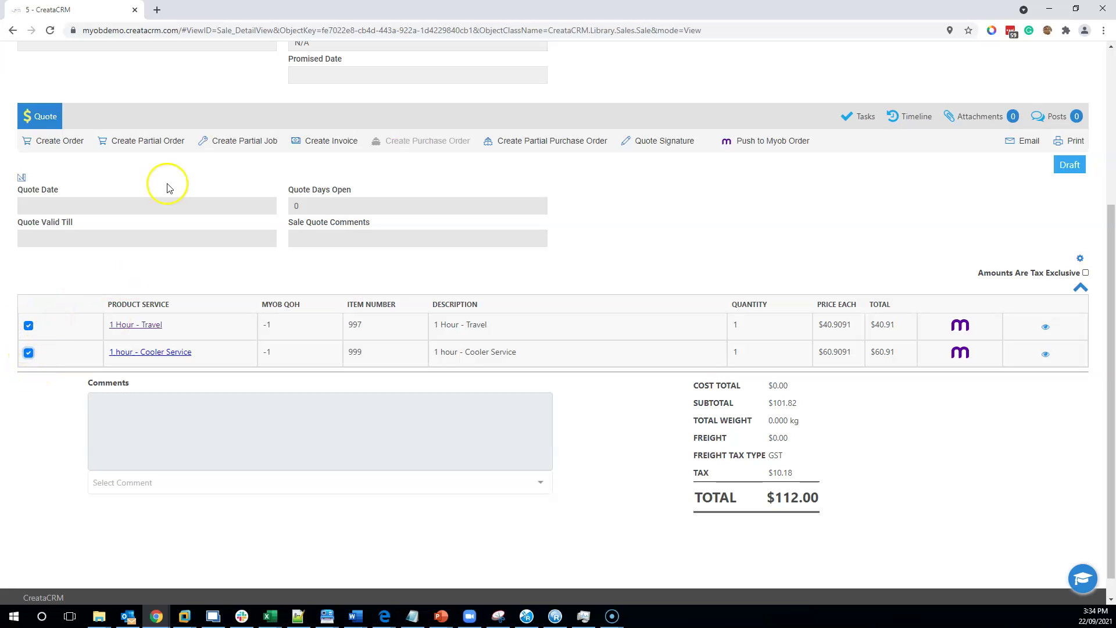
click(223, 145)
click(511, 386)
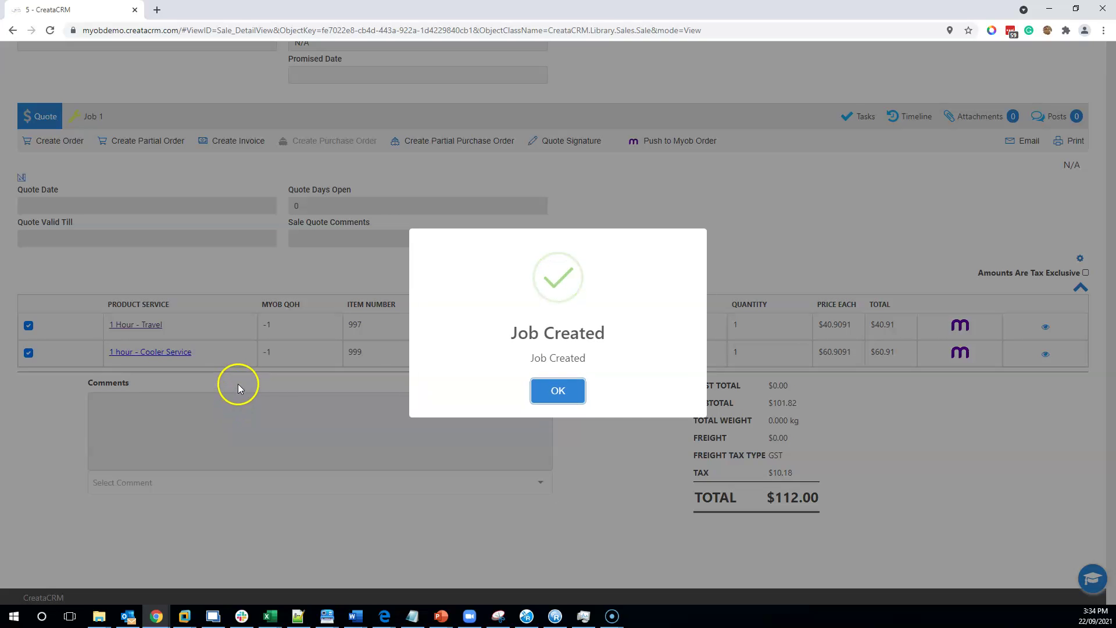
click(576, 387)
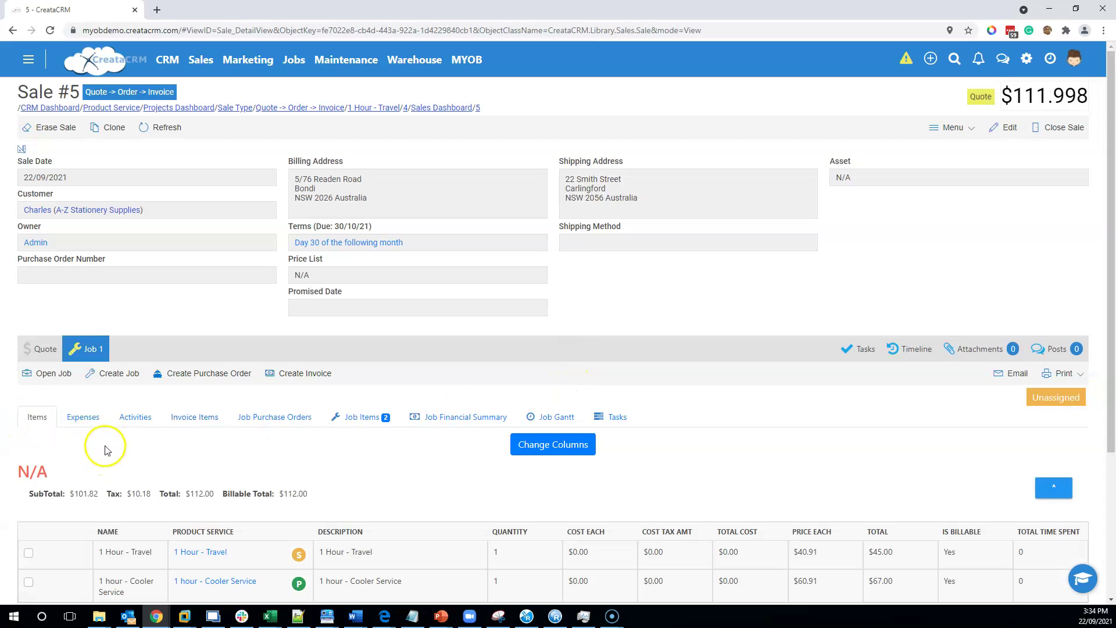
Examine the new job's item descriptions, its source quote, and the job's expenses and invoice items.
scroll(146, 453, down, 2)
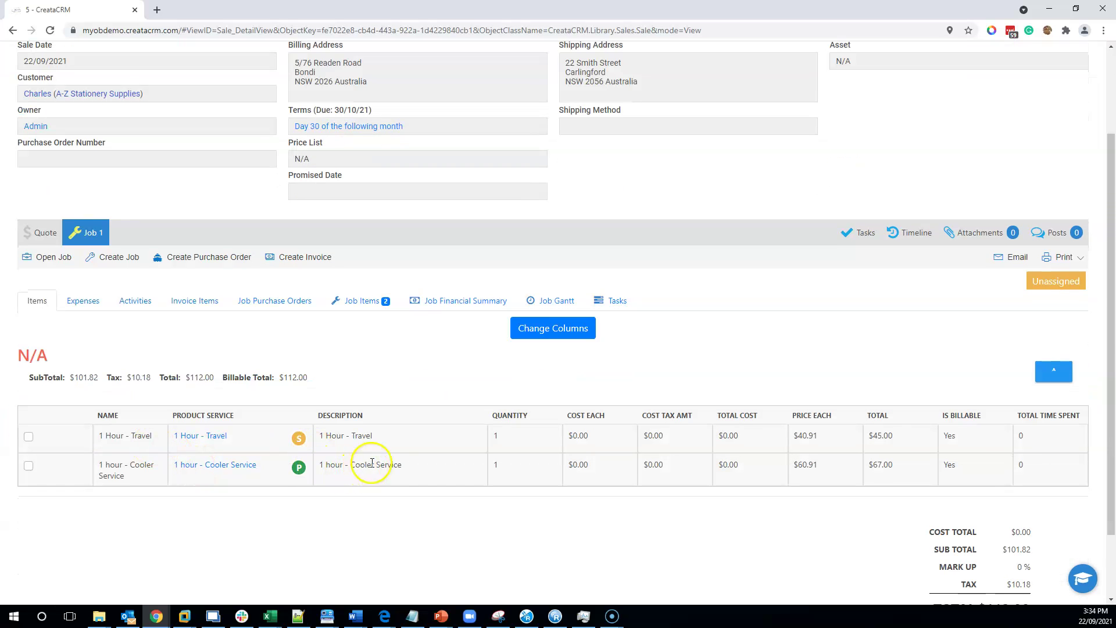
drag(378, 443, 340, 445)
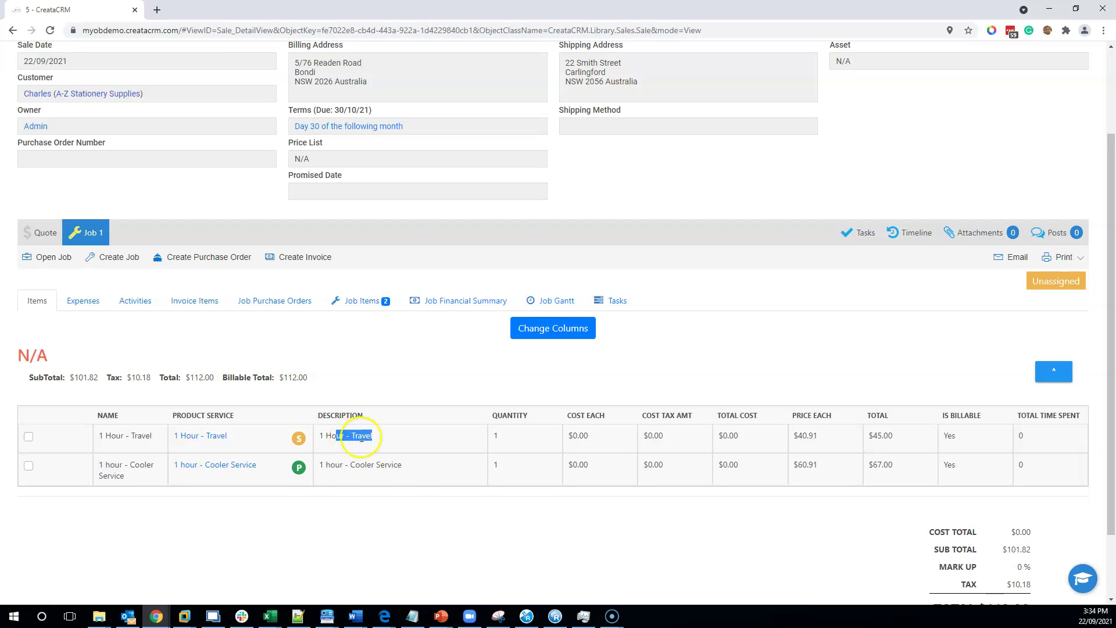
drag(403, 465, 319, 465)
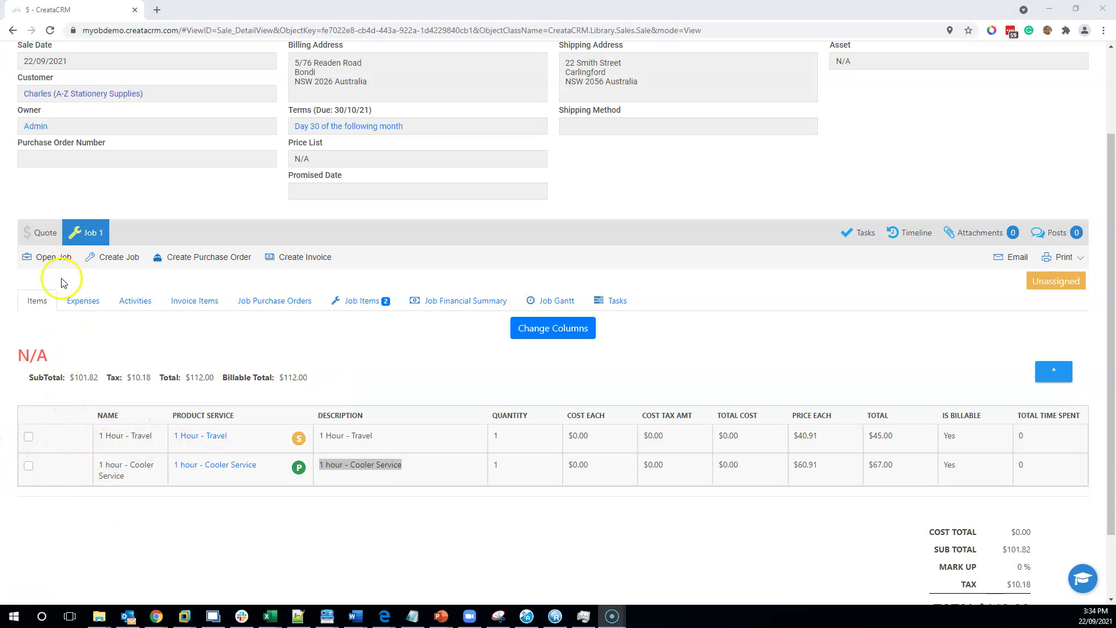
click(41, 231)
click(85, 232)
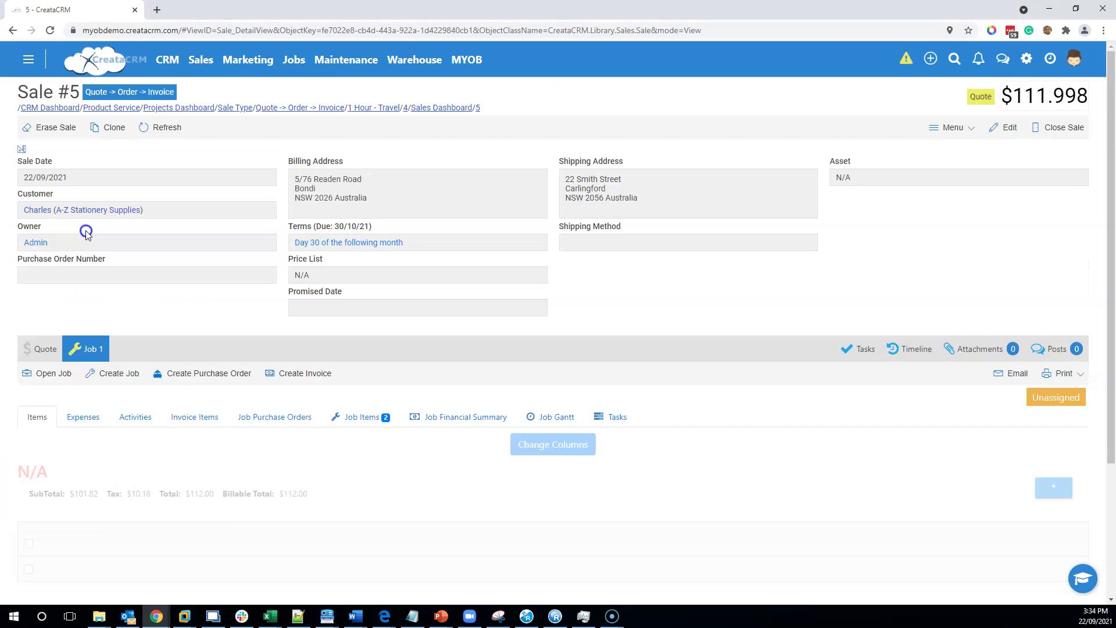
scroll(47, 279, down, 2)
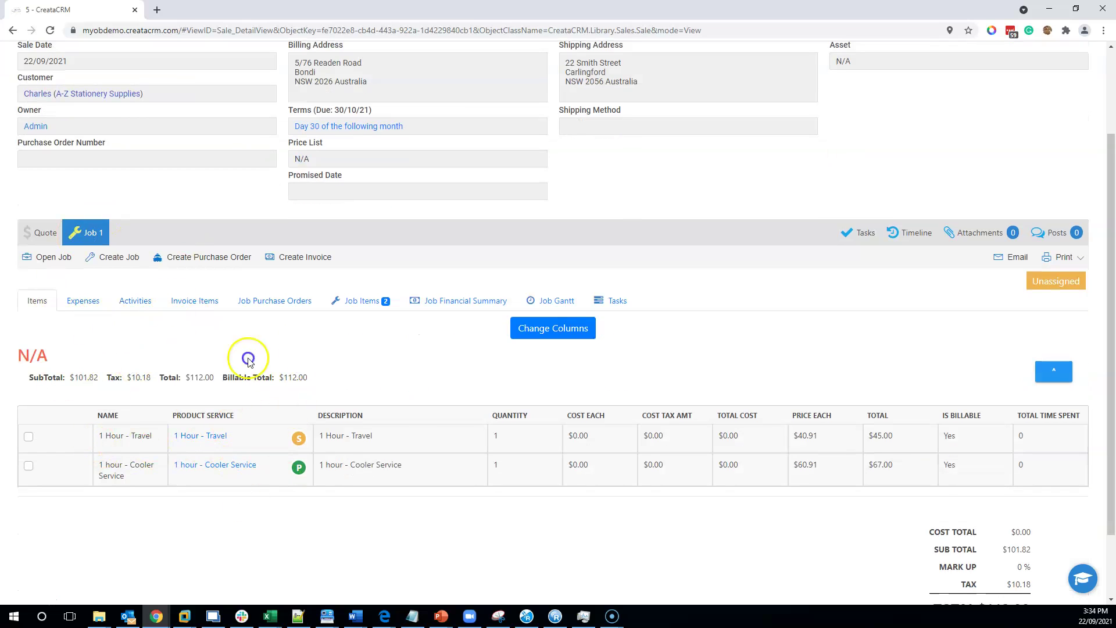
click(93, 298)
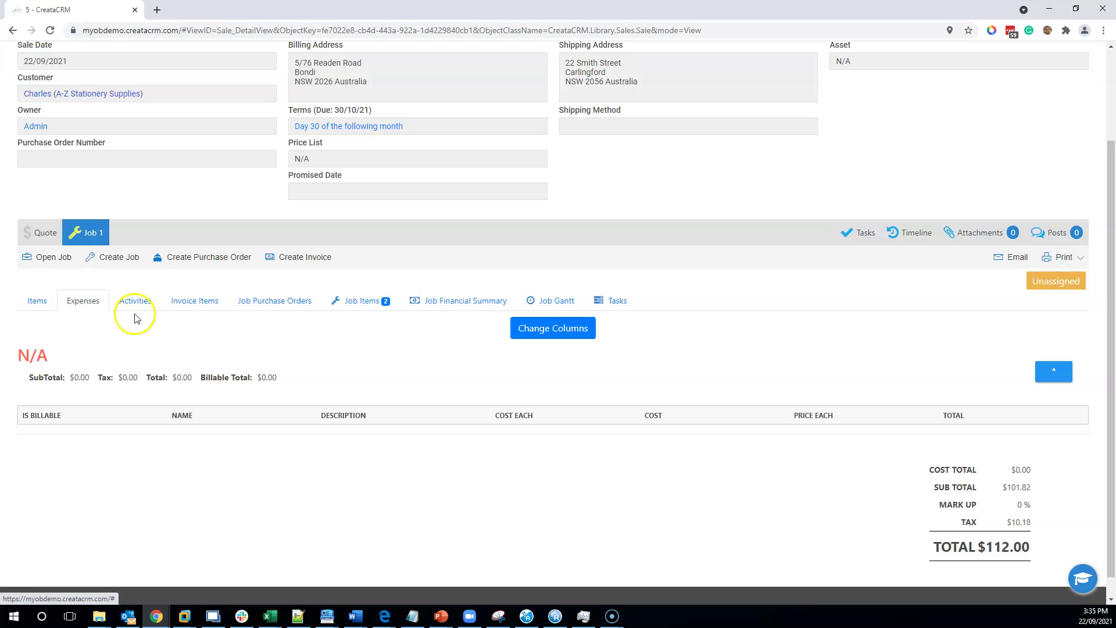
click(204, 302)
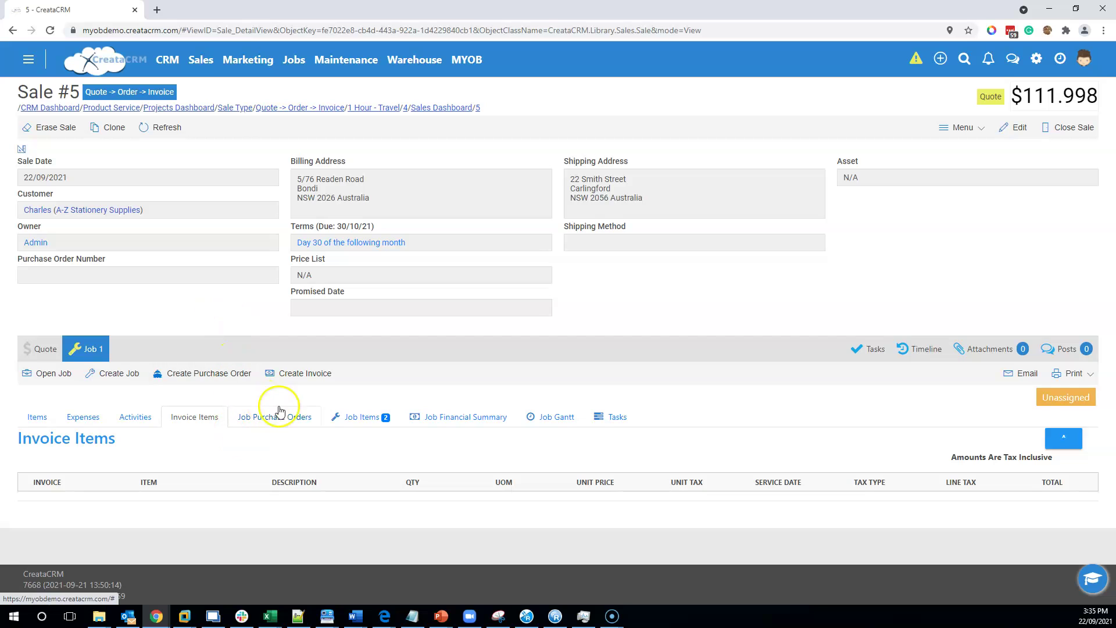
Add the tasks of the Sevice Water Cooler task template to the 1 hour - Cooler Service job item.
click(371, 417)
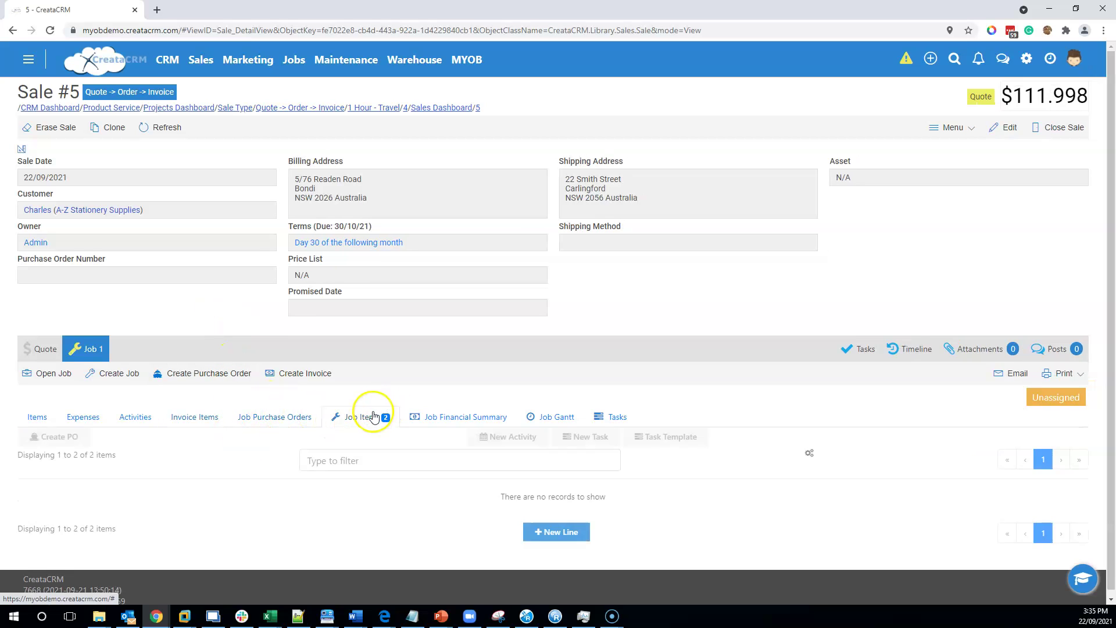
scroll(378, 436, down, 3)
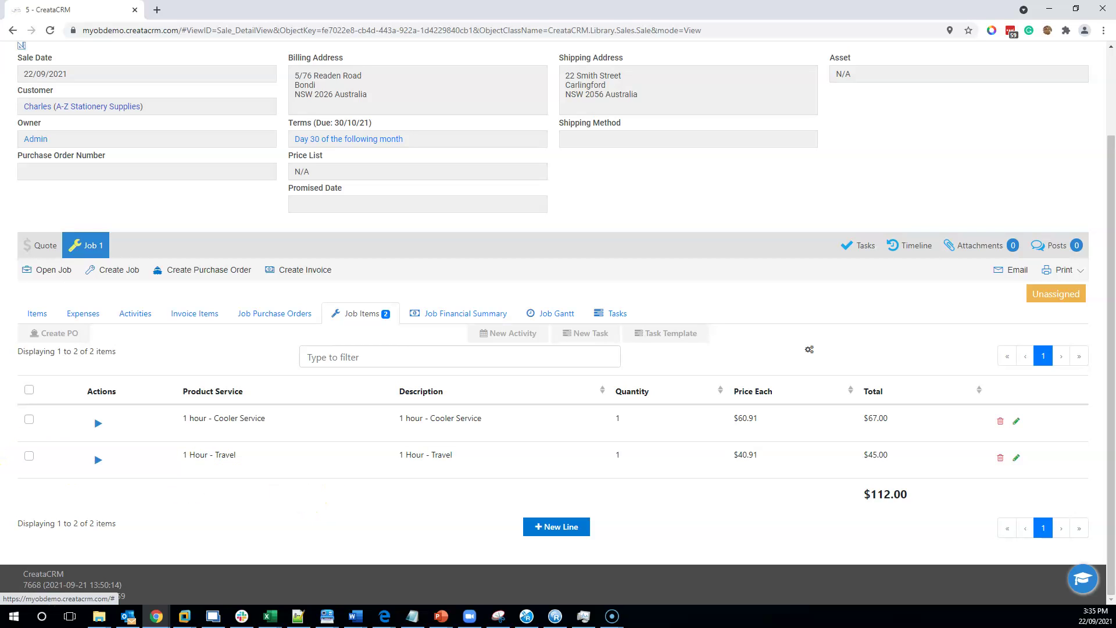
click(29, 419)
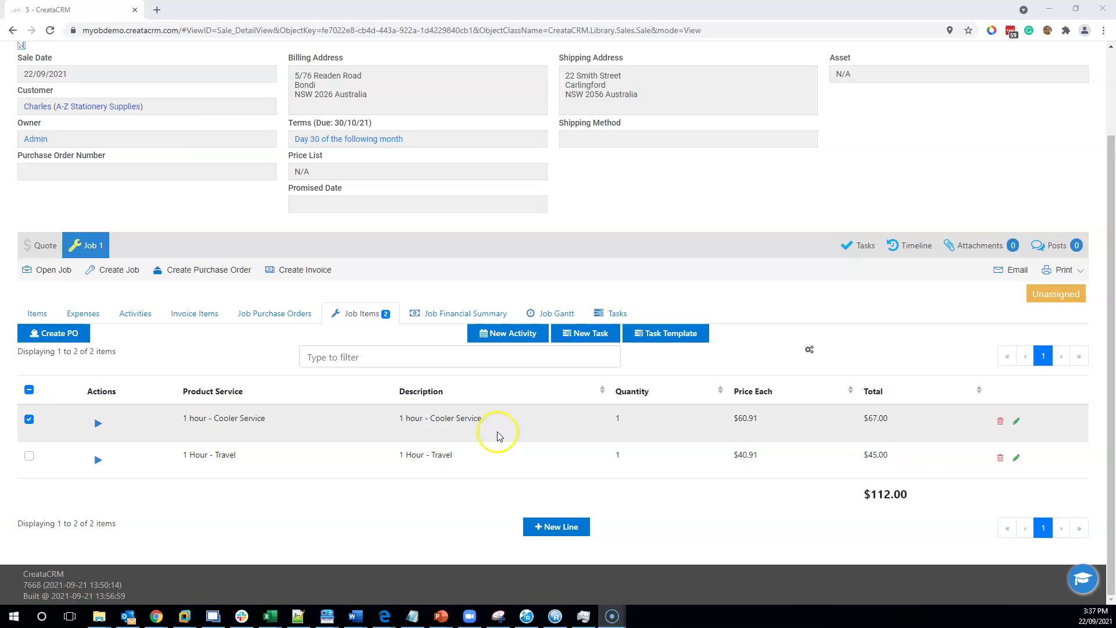
click(667, 335)
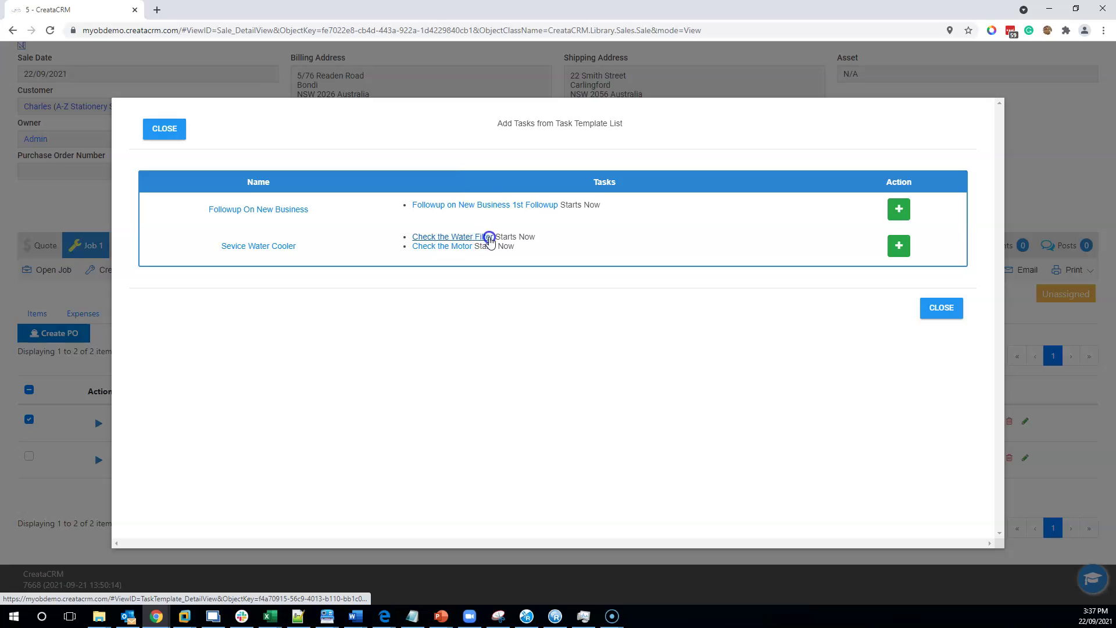
click(898, 246)
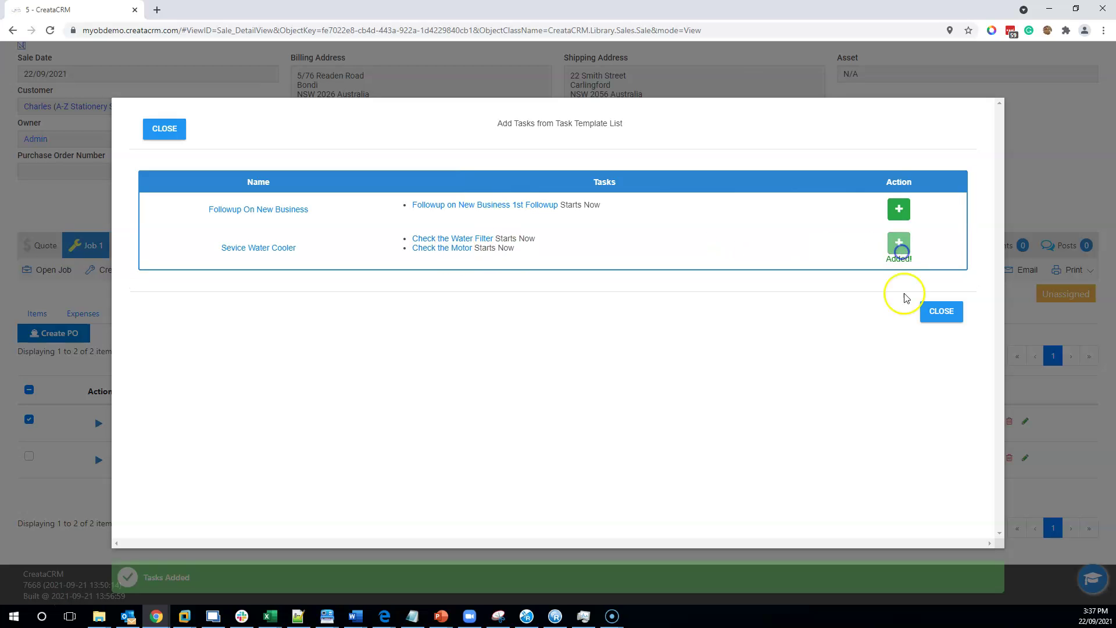
click(931, 315)
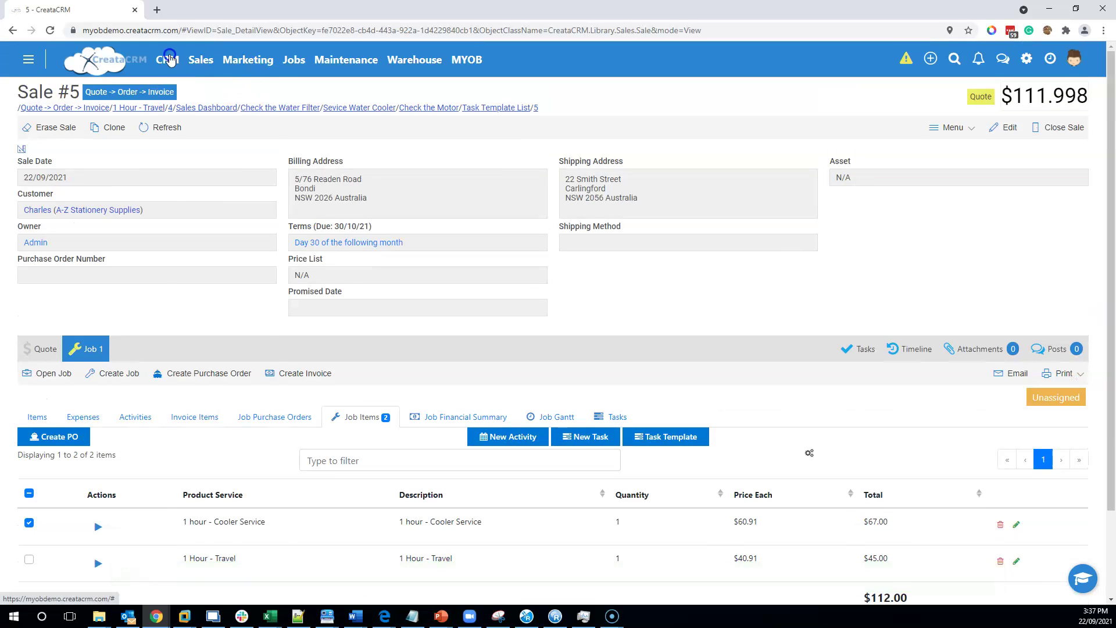
Add the task "please call the client 1 hour before arranging" to the job's task list.
click(167, 59)
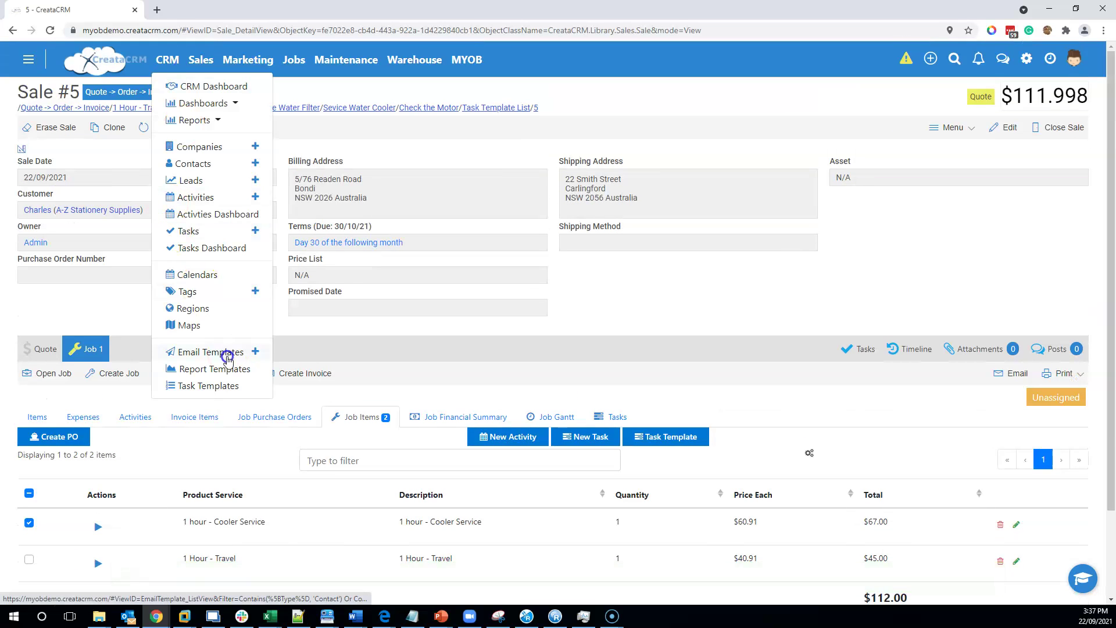
click(648, 267)
scroll(649, 268, down, 2)
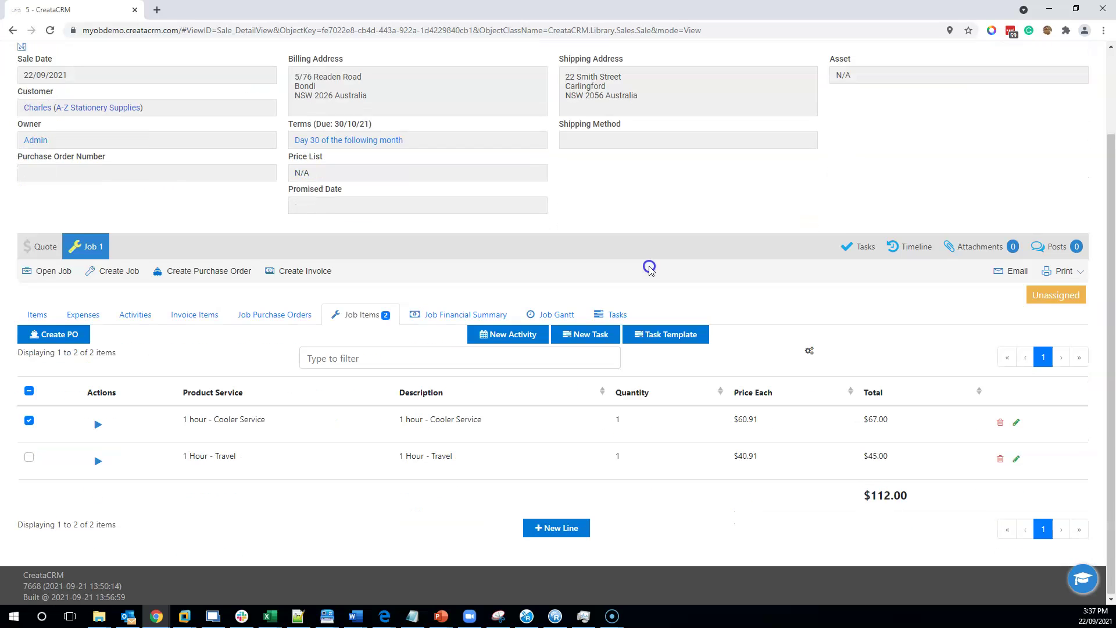
click(610, 315)
scroll(608, 315, down, 1)
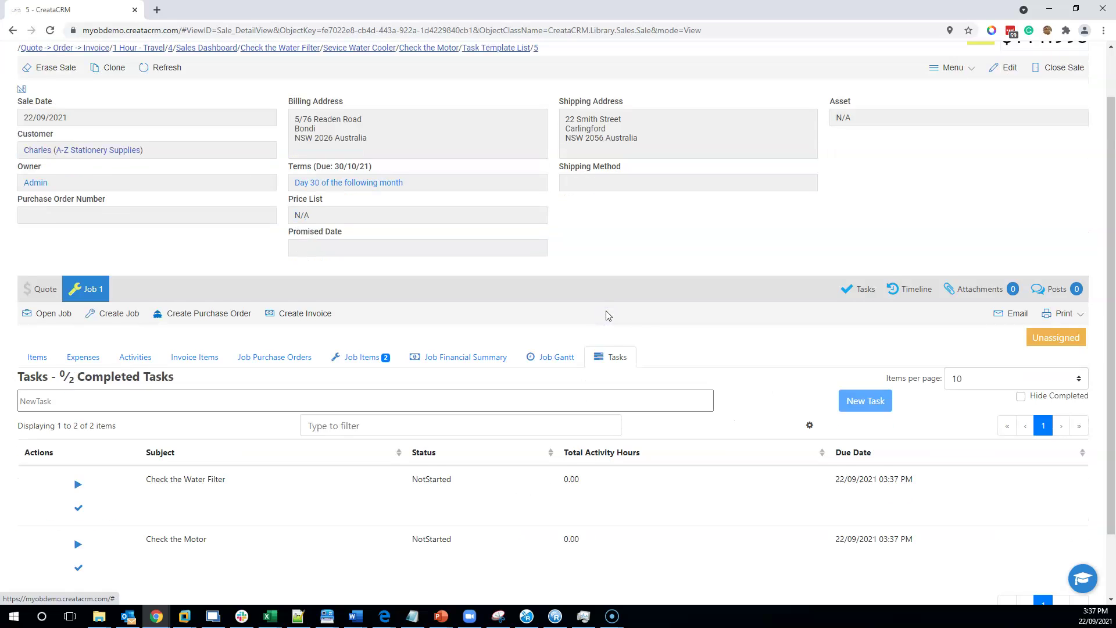
scroll(608, 316, down, 2)
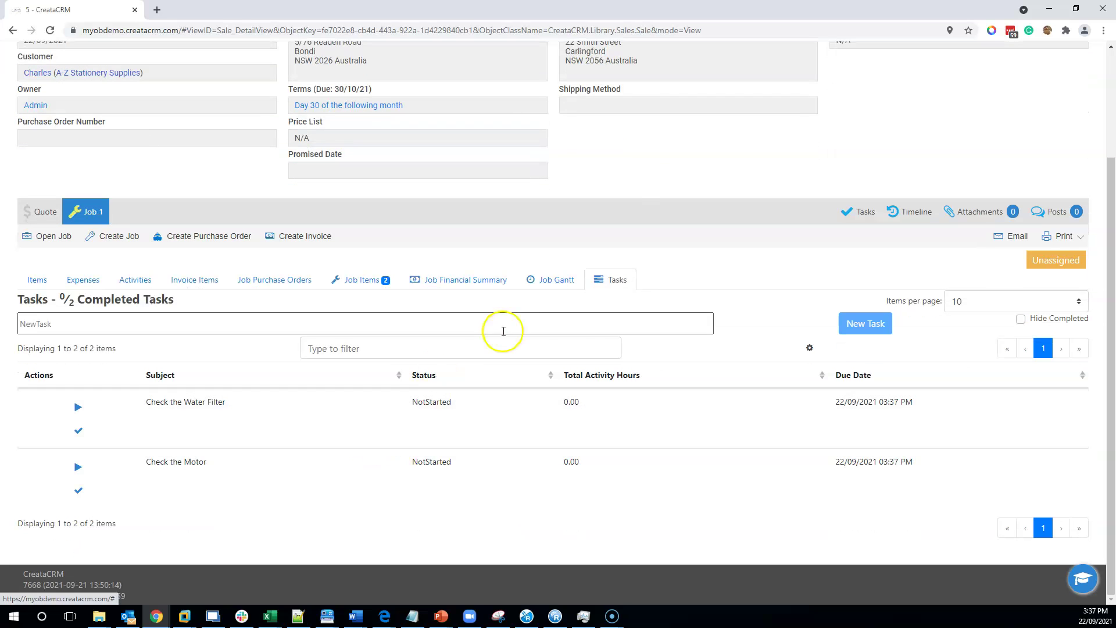
click(253, 325)
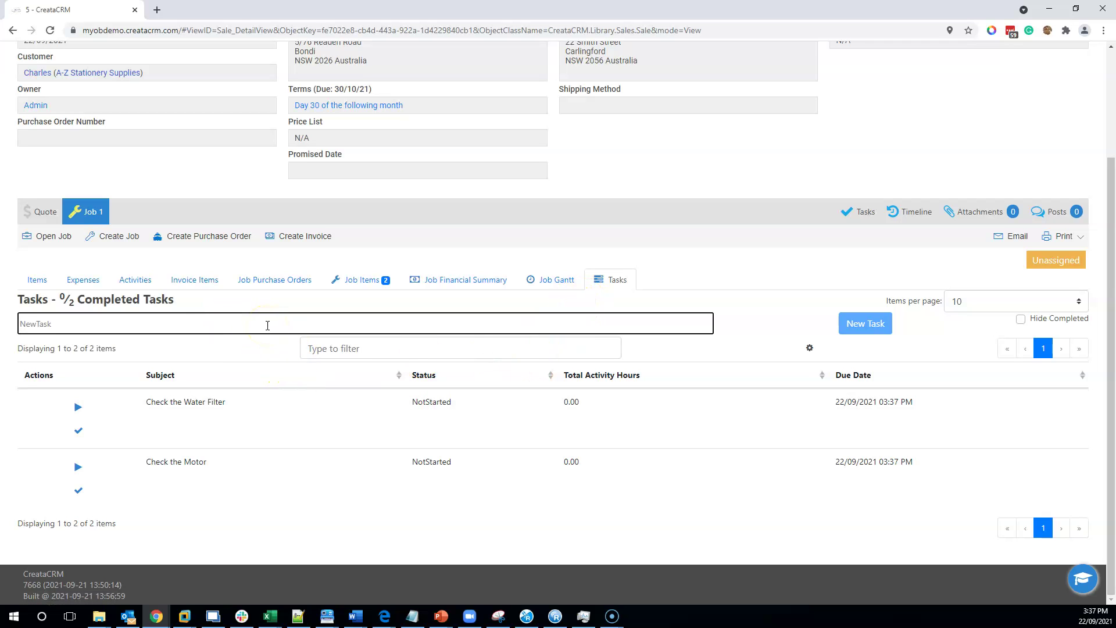
text(p)
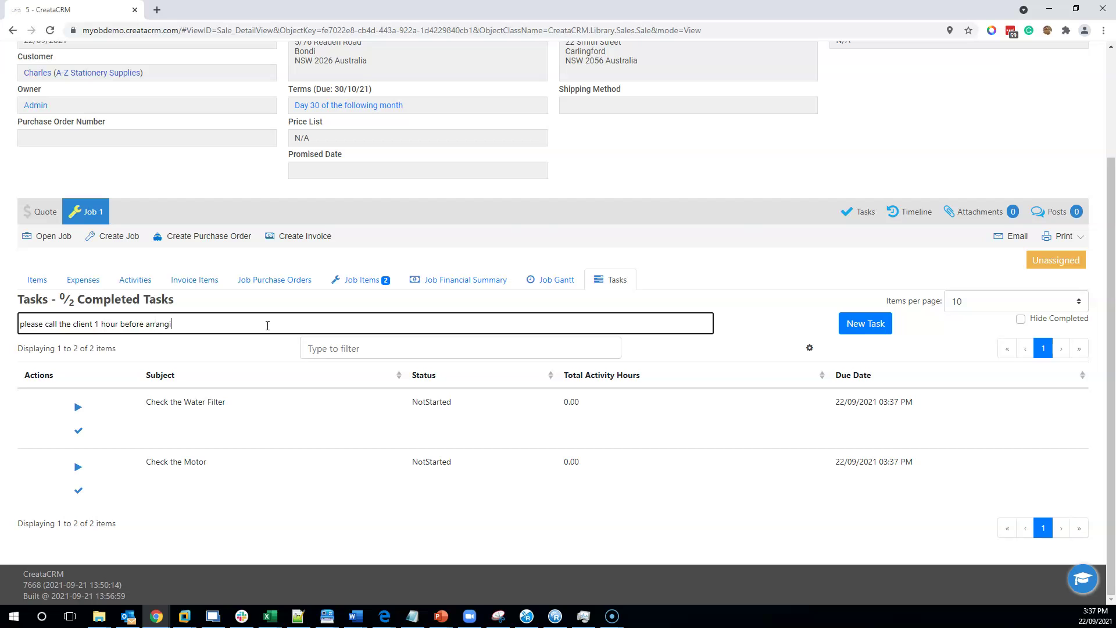
click(855, 323)
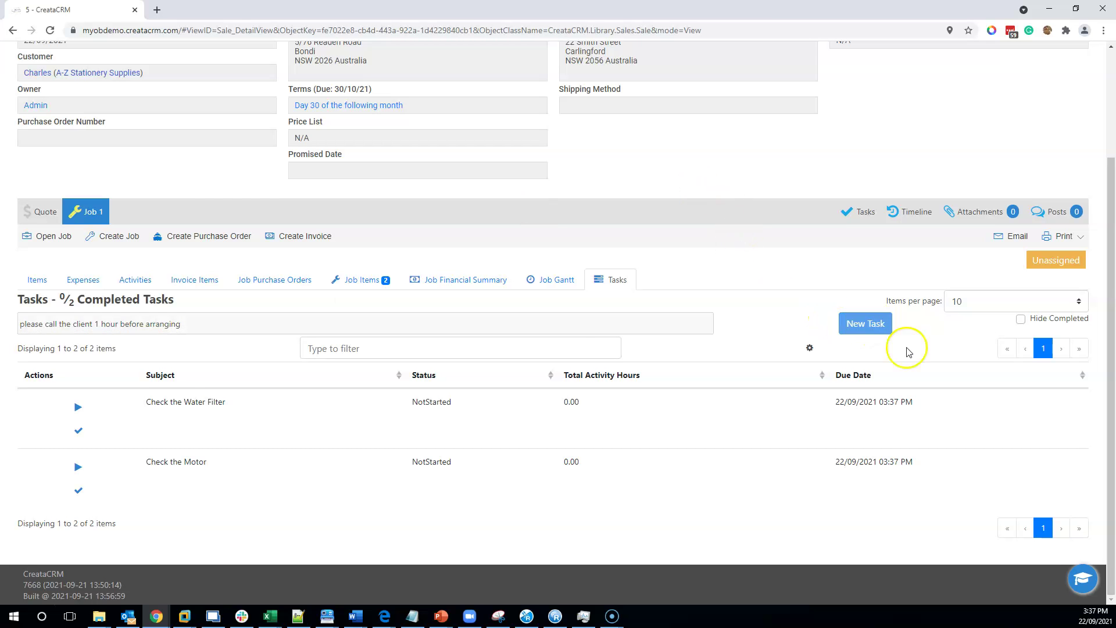
scroll(600, 352, down, 1)
Open the job record from the sale and enter the job description "please be nice to dog".
scroll(600, 352, up, 3)
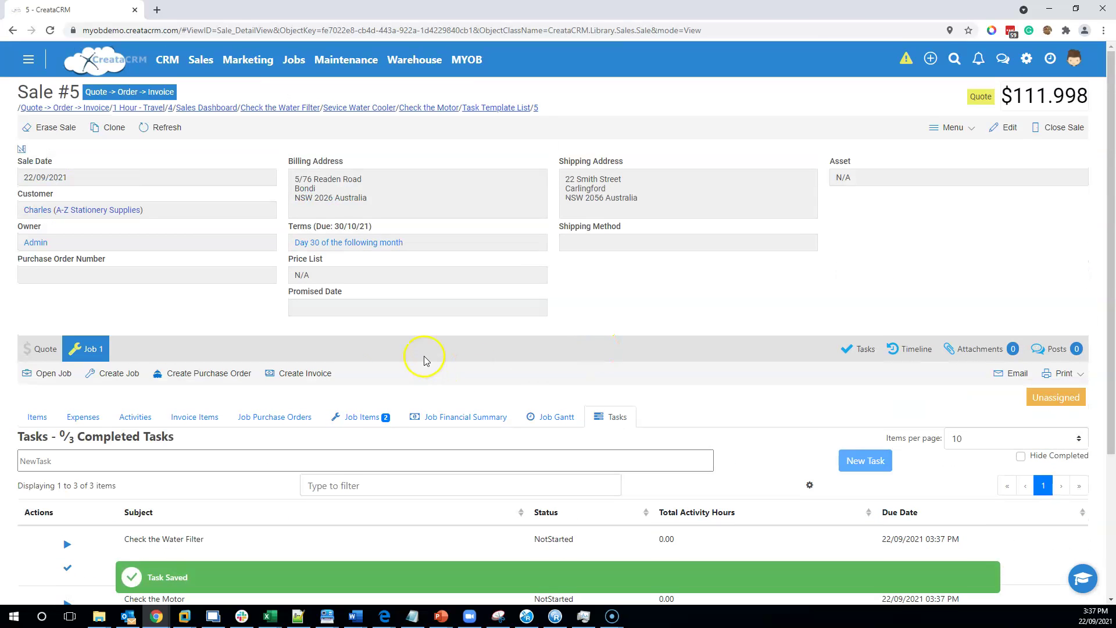
click(60, 372)
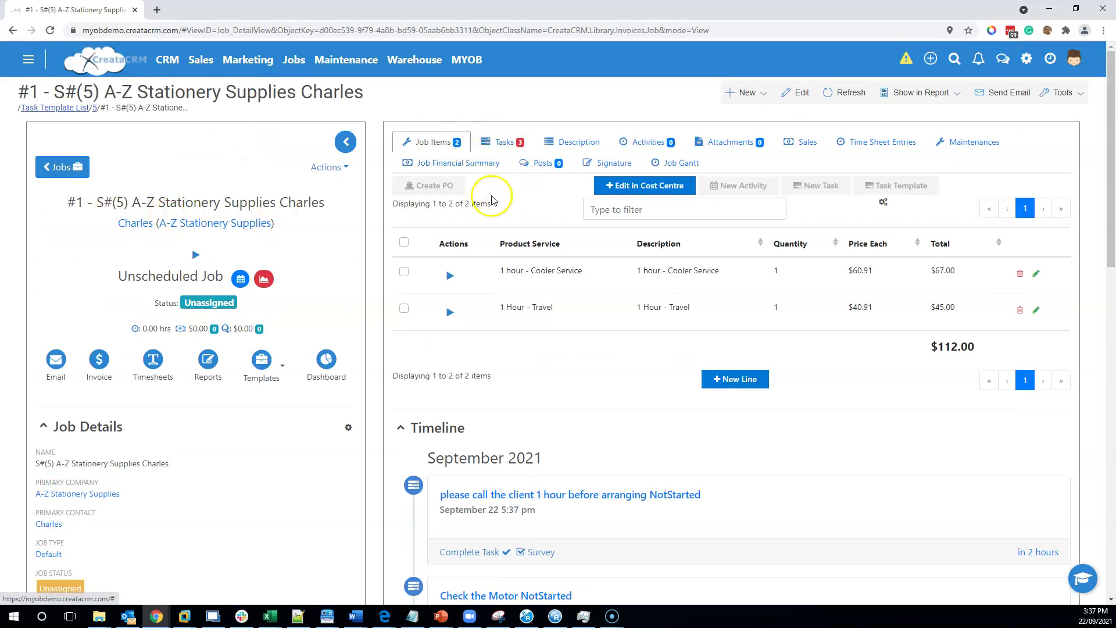
click(503, 147)
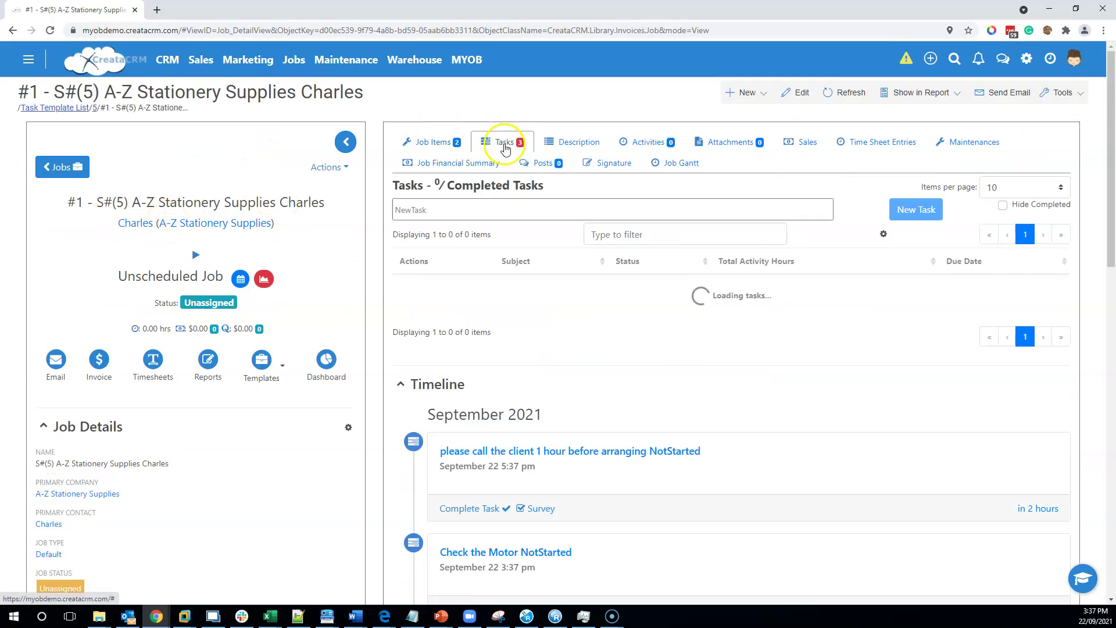
click(578, 143)
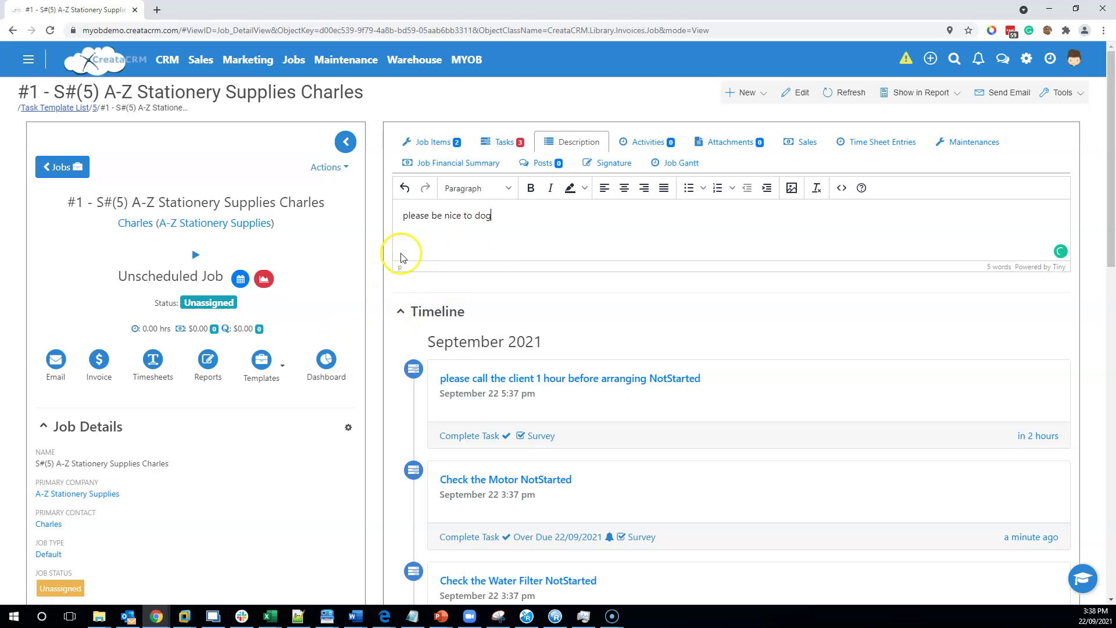
Return to sale 5 and examine its job's Gantt schedule and job items.
click(94, 107)
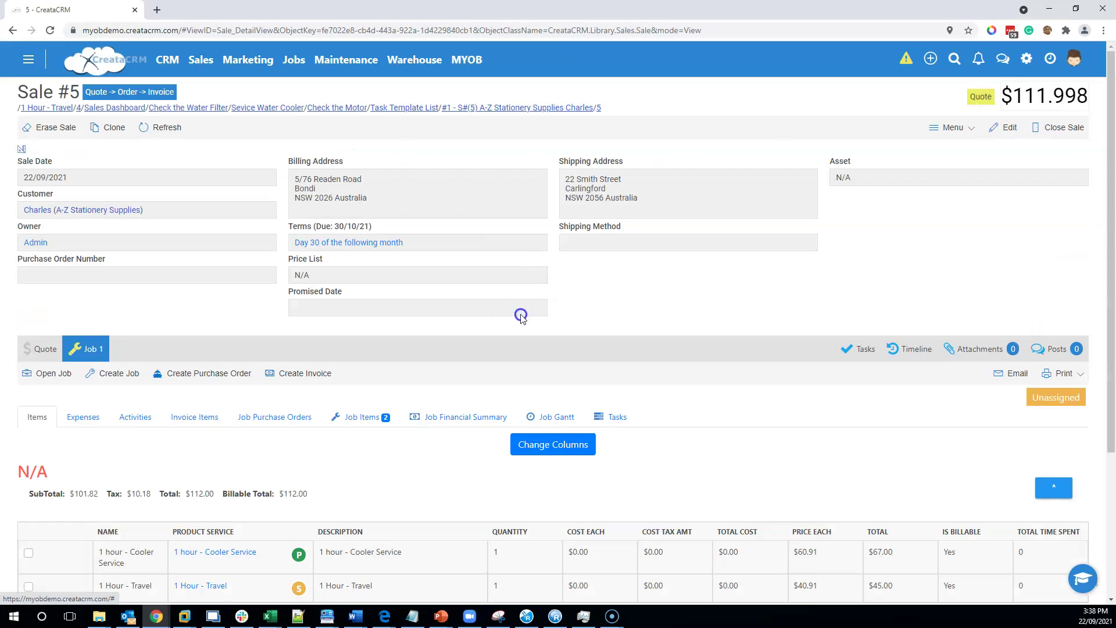
scroll(425, 358, down, 3)
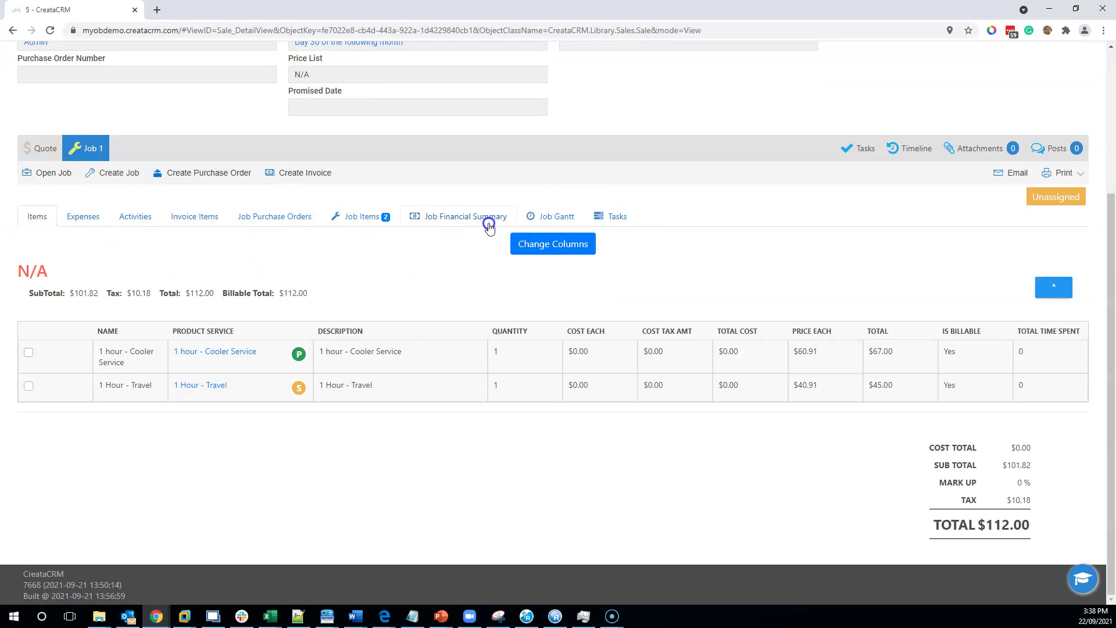
click(540, 217)
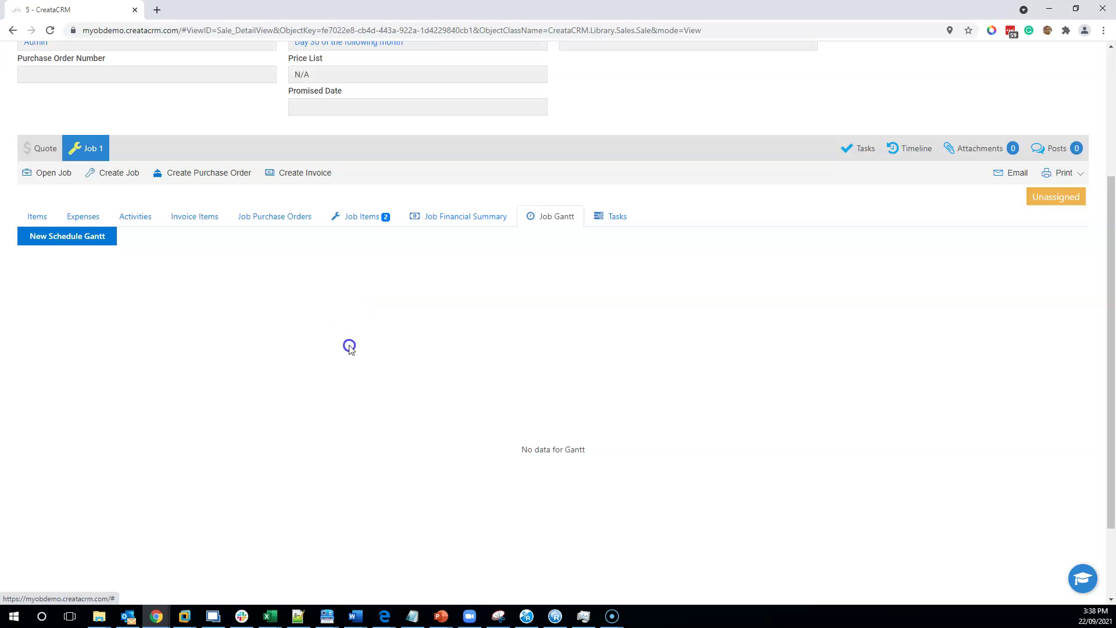
click(372, 219)
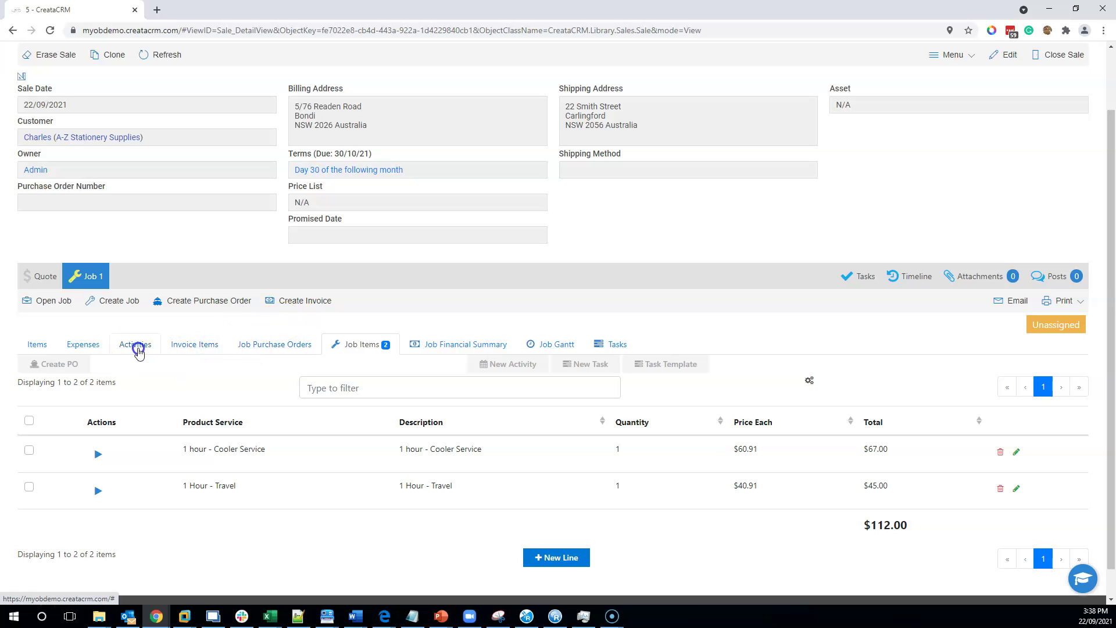
click(1021, 331)
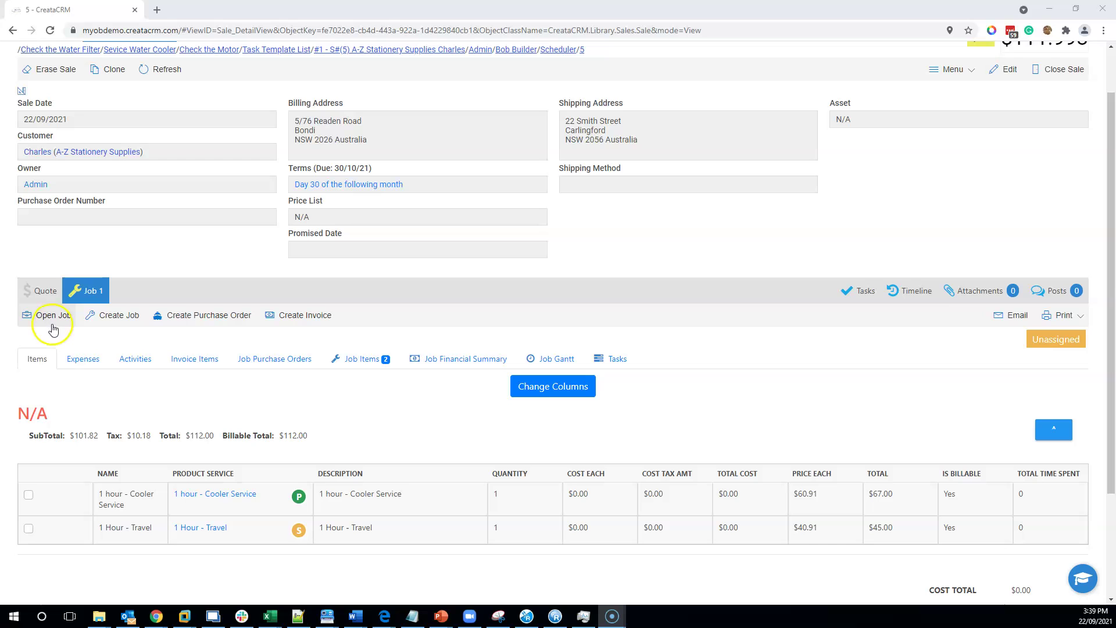
Open the job calendar and show the weekly schedule of the user listed below Admin.
scroll(83, 312, up, 1)
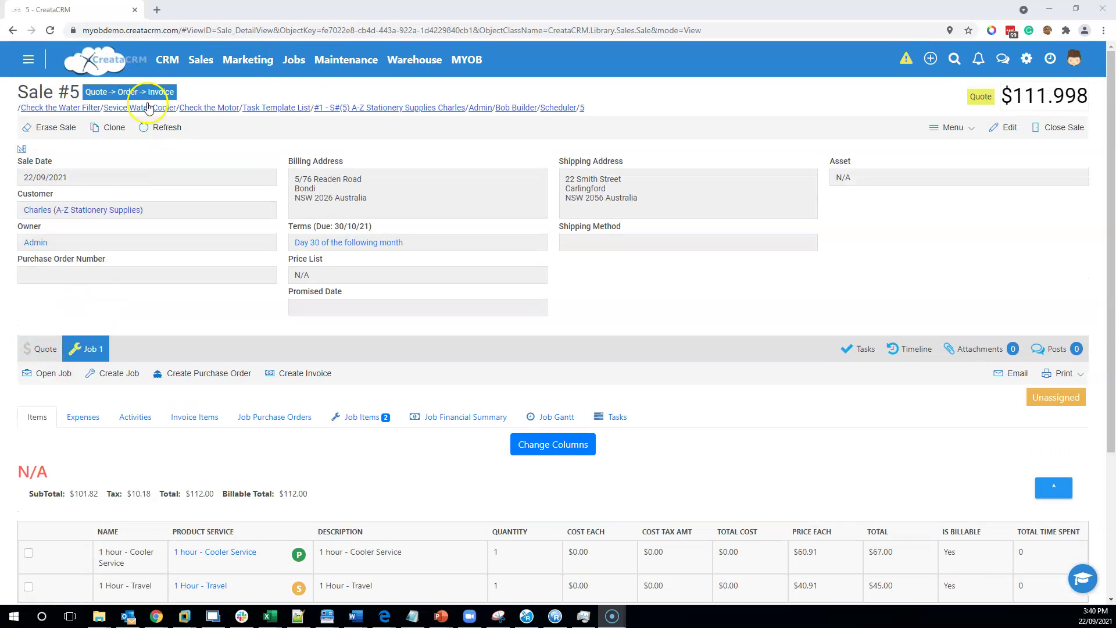
click(171, 62)
click(294, 56)
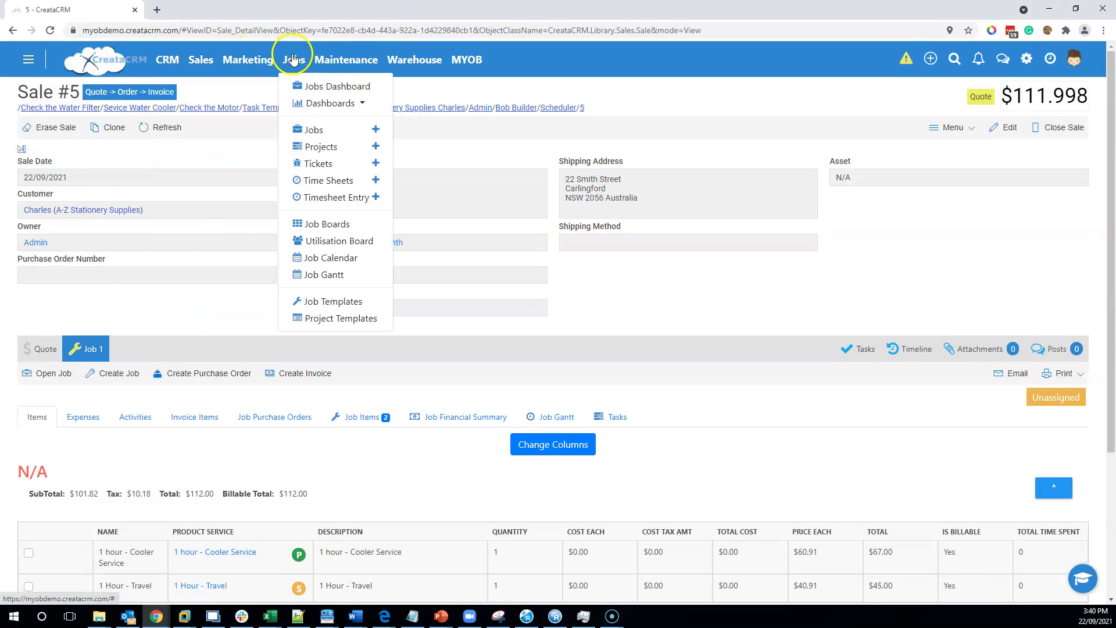
click(361, 263)
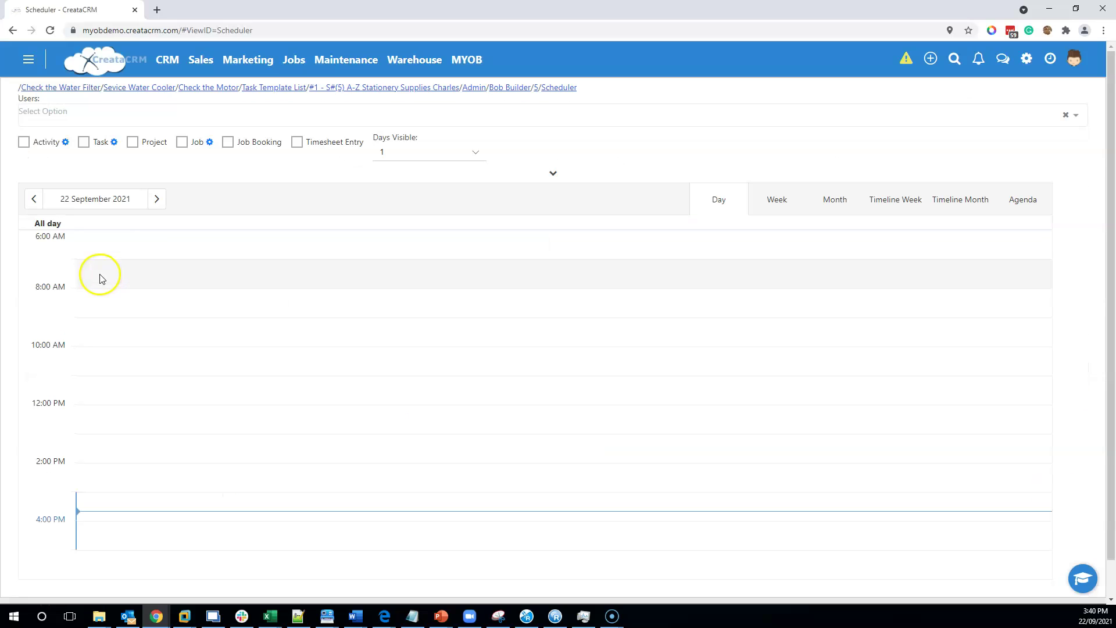
click(119, 119)
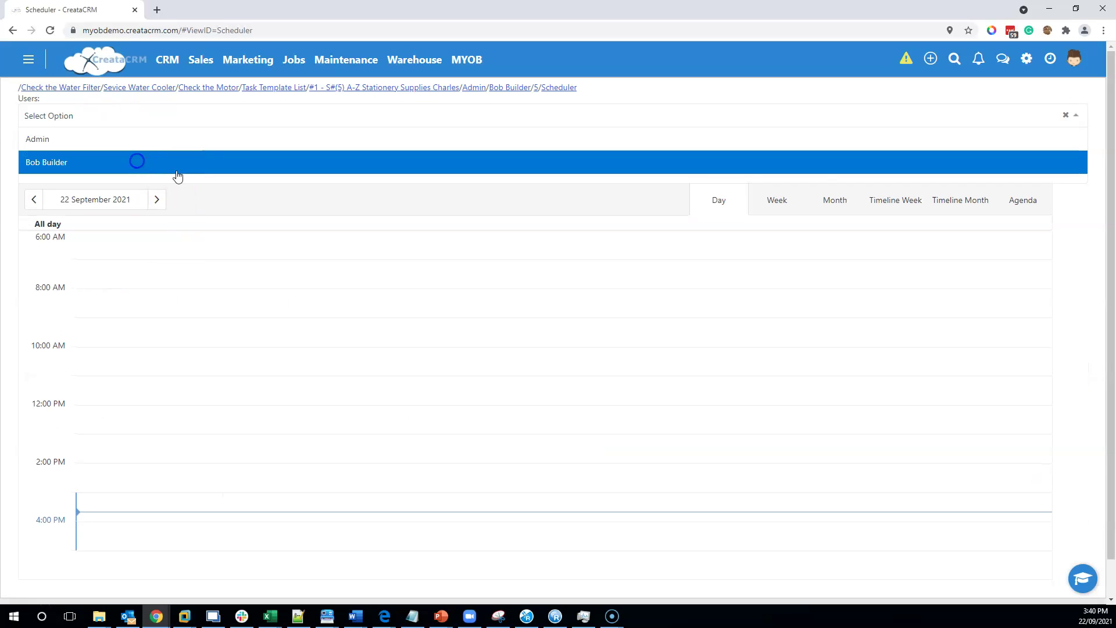
click(137, 162)
click(770, 198)
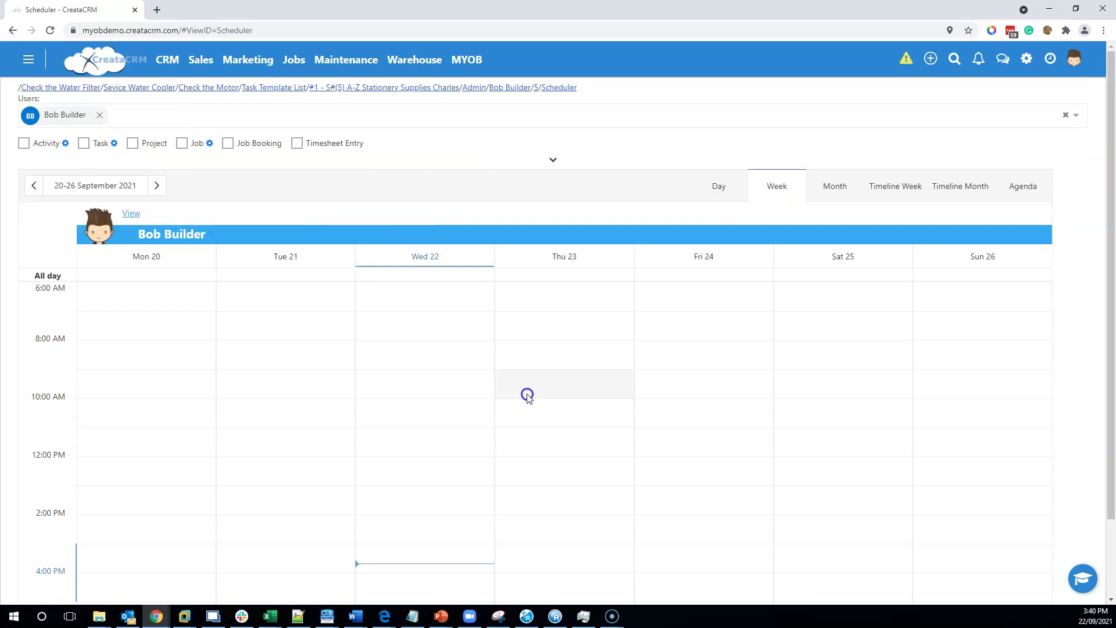
Show jobs and the job list beside the calendar, and schedule the unassigned A-Z Stationery Supplies job for Thu 23, 9:00 am to 12:00 pm.
drag(541, 402, 546, 444)
click(497, 147)
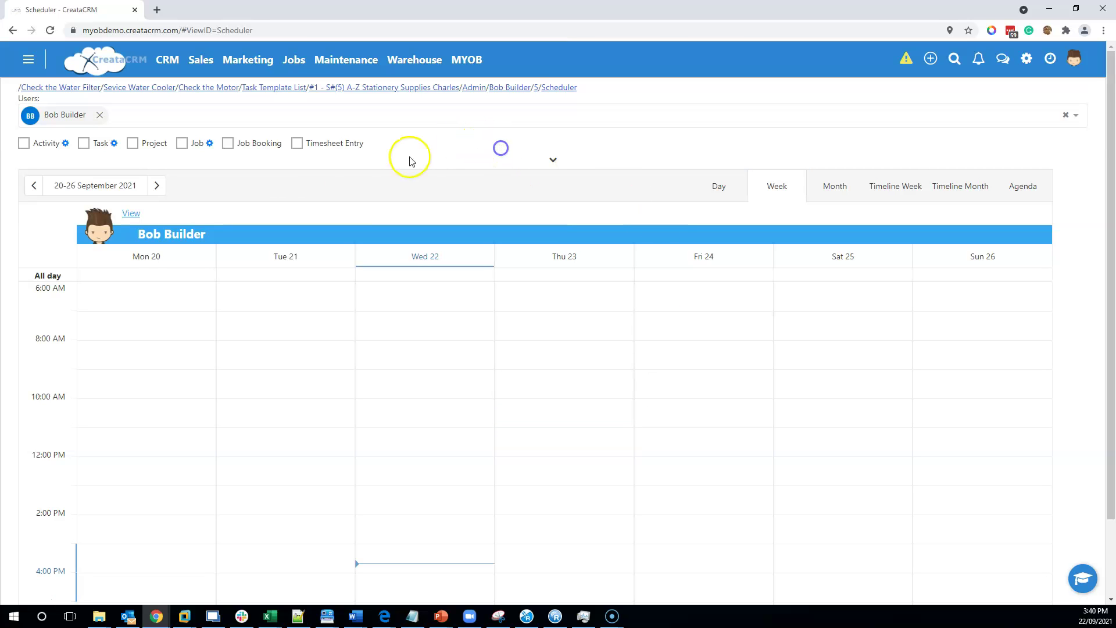
click(182, 143)
click(1054, 148)
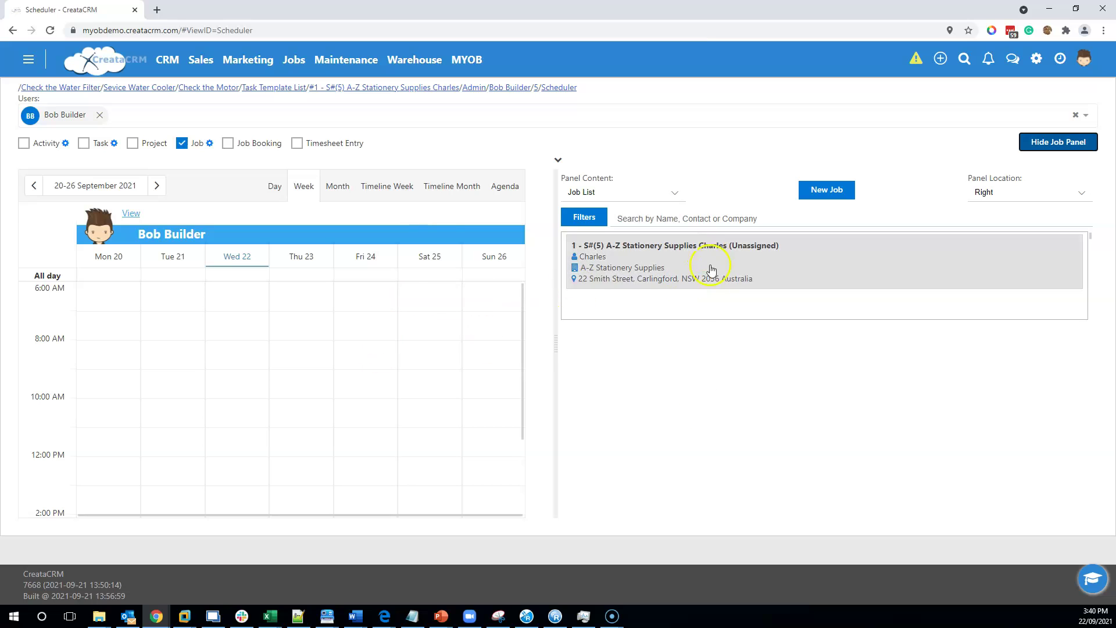
drag(692, 291, 314, 392)
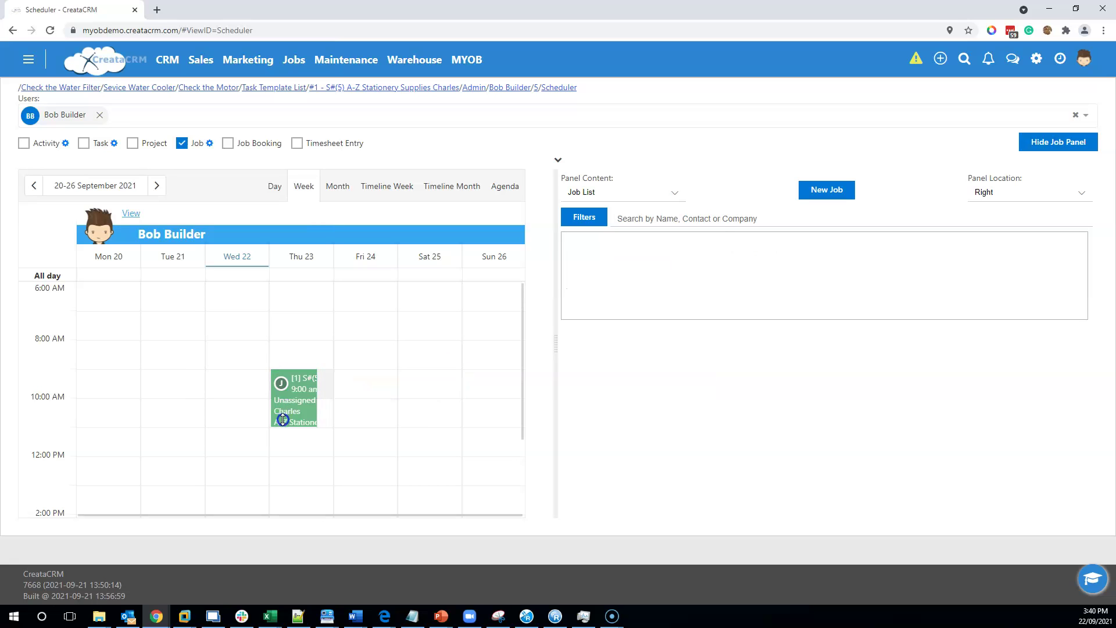
click(296, 400)
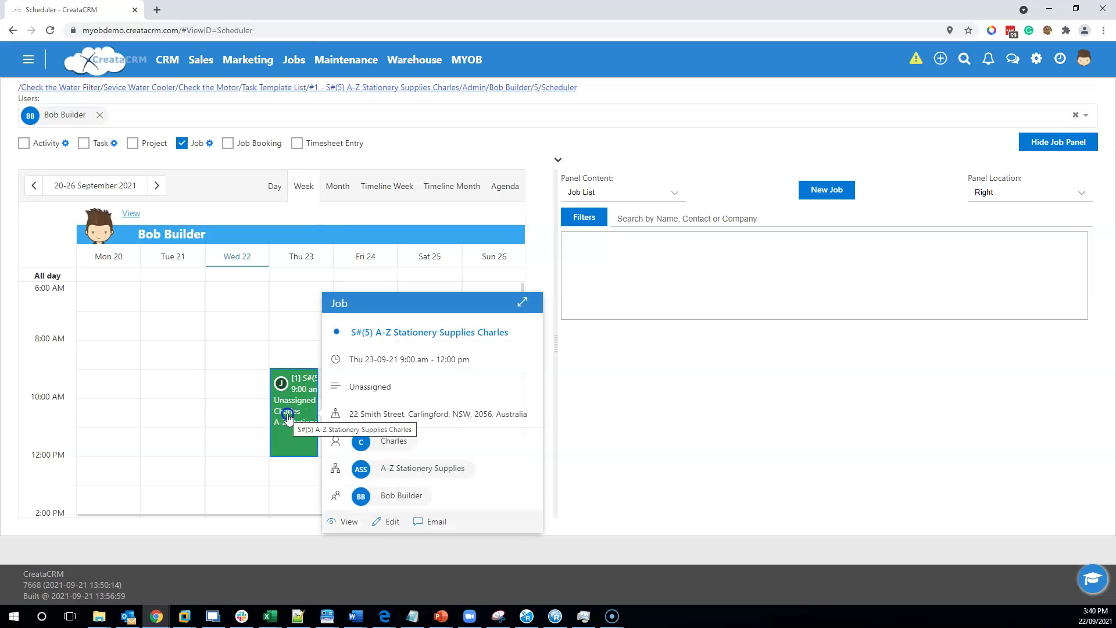
Open the scheduled job's record and change its status to Assigned.
click(348, 520)
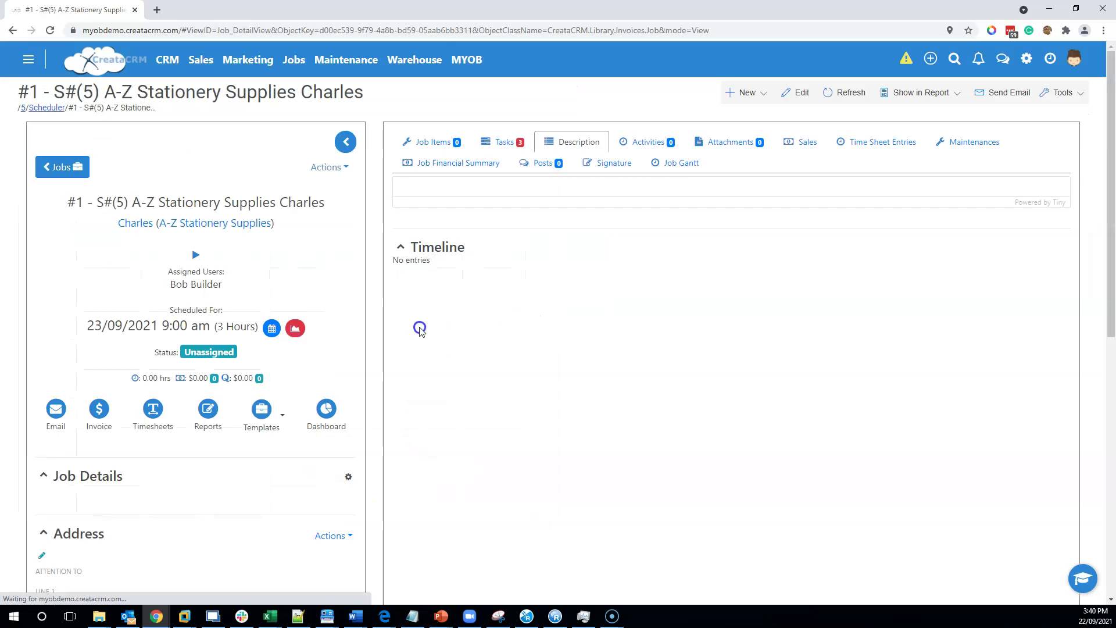
click(230, 355)
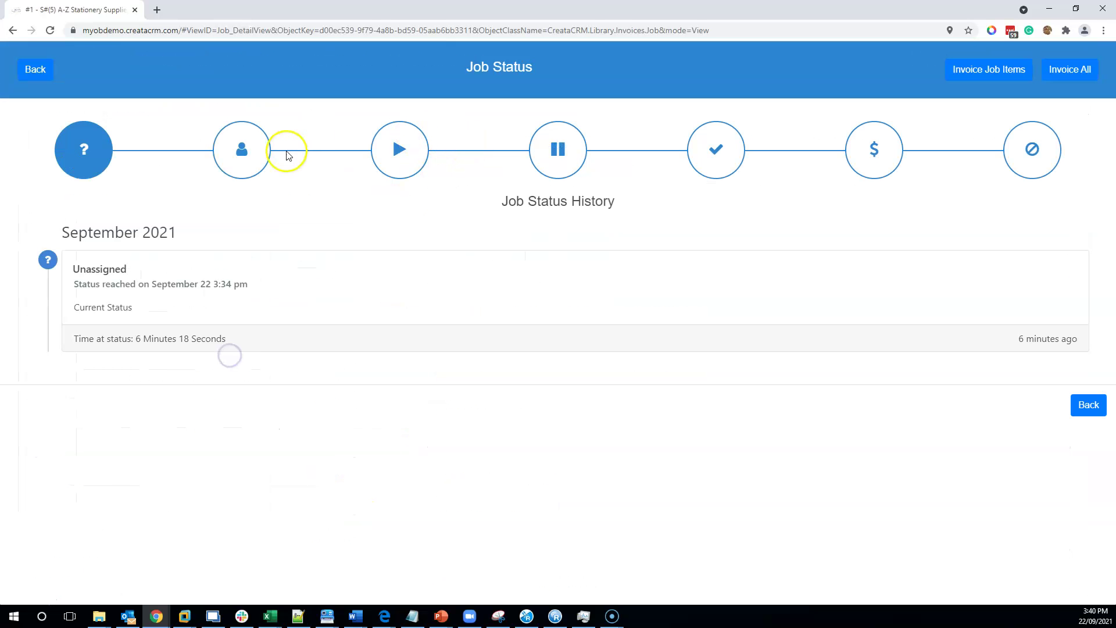
click(258, 162)
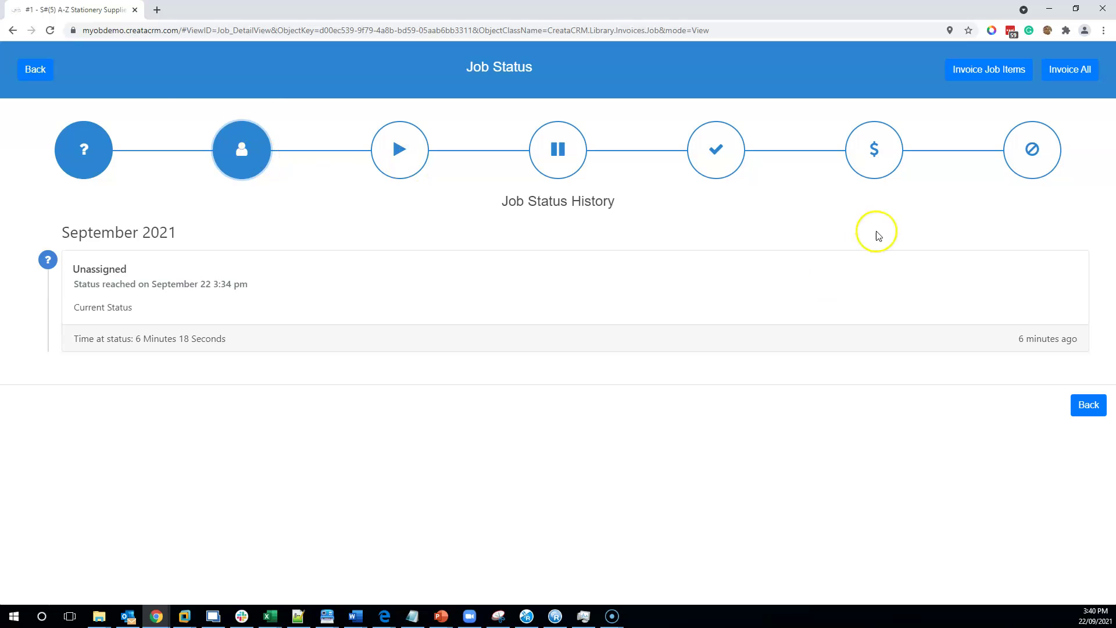
click(34, 69)
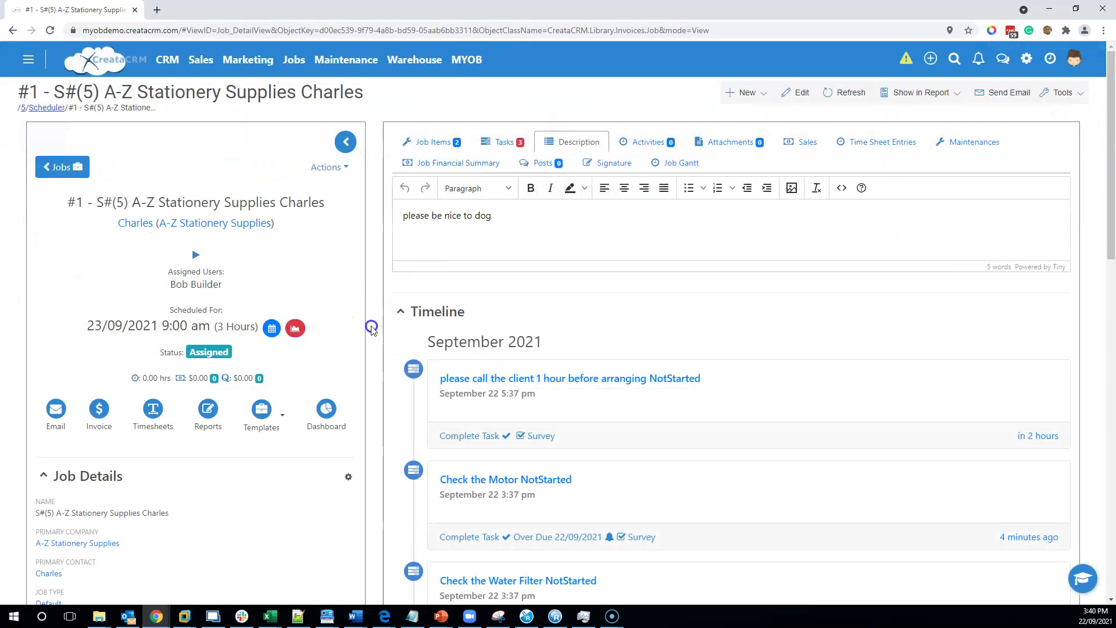
Return to sale 5 and check the job's status and items.
click(24, 108)
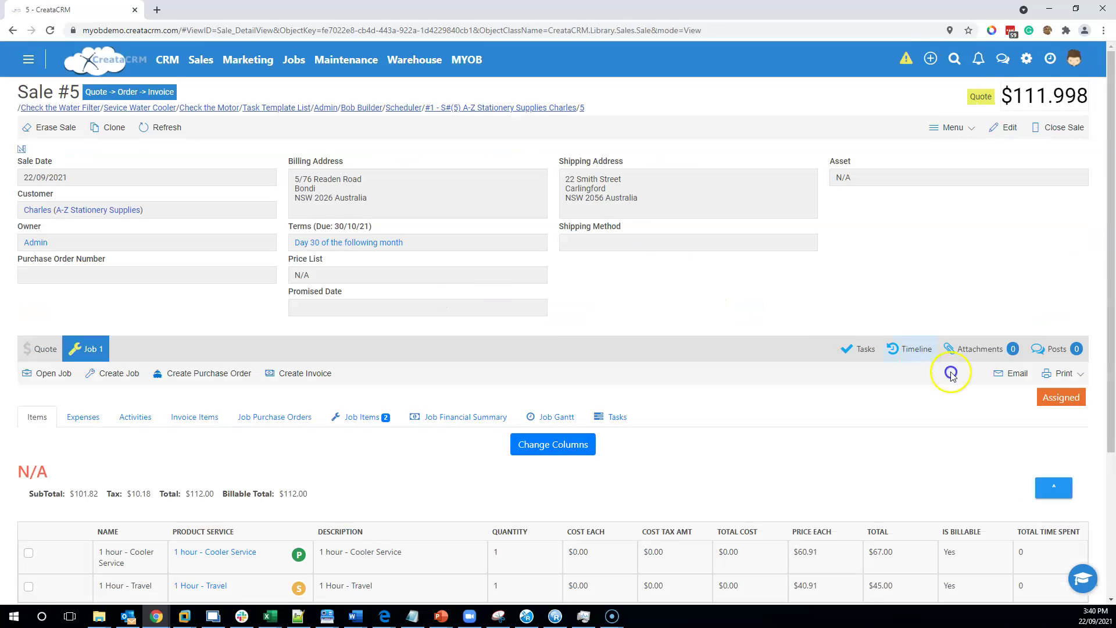
scroll(951, 374, down, 3)
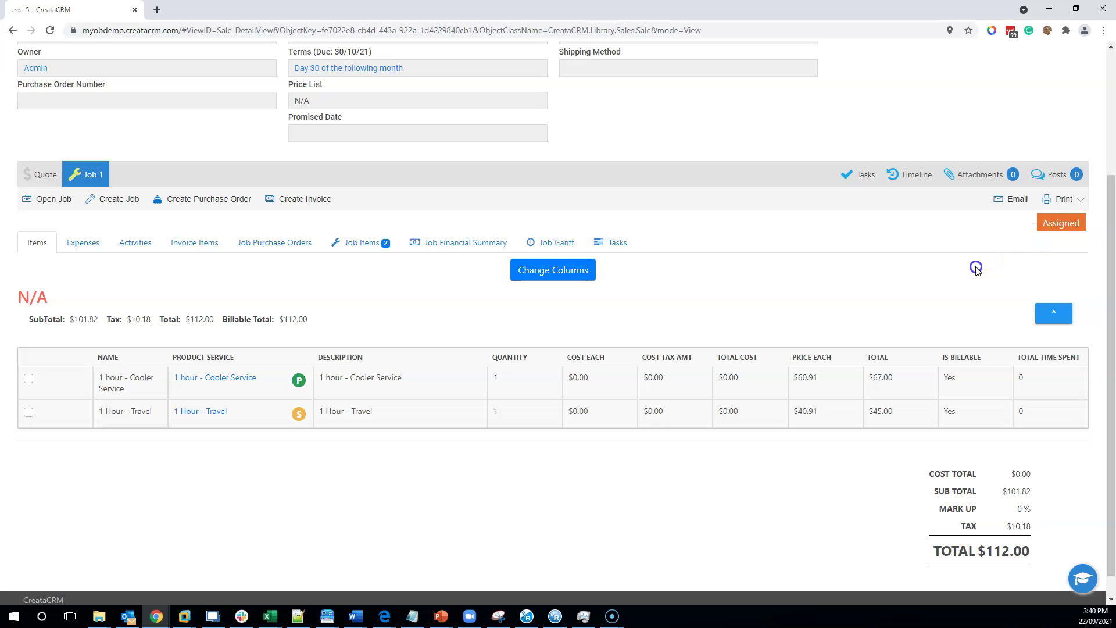
scroll(622, 285, up, 3)
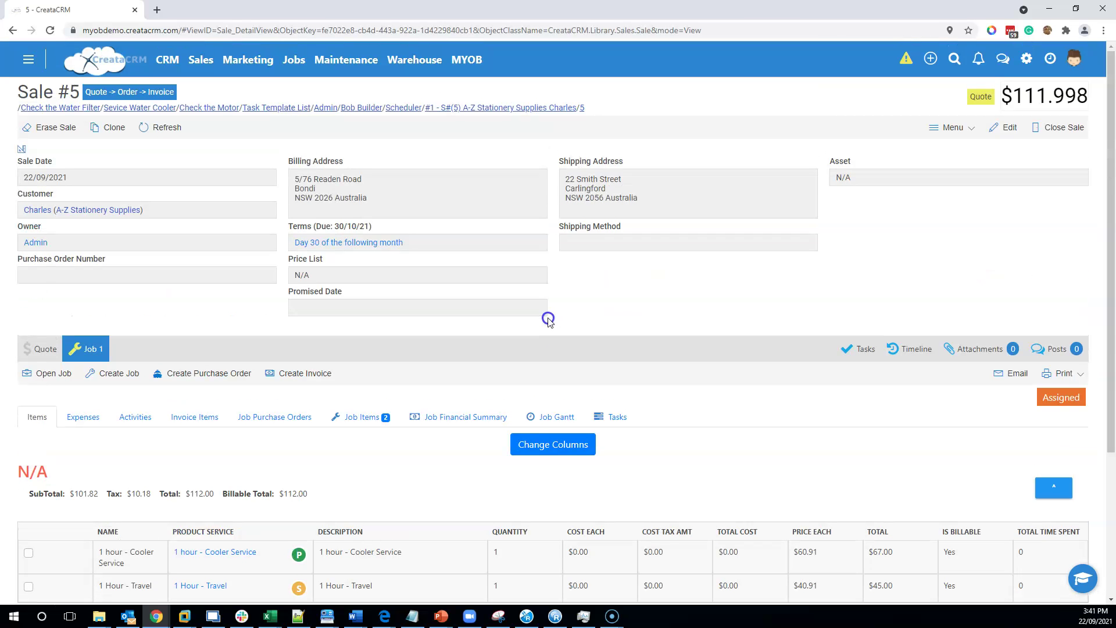
Open the mobile version of the CRM at its Whats On page.
click(29, 601)
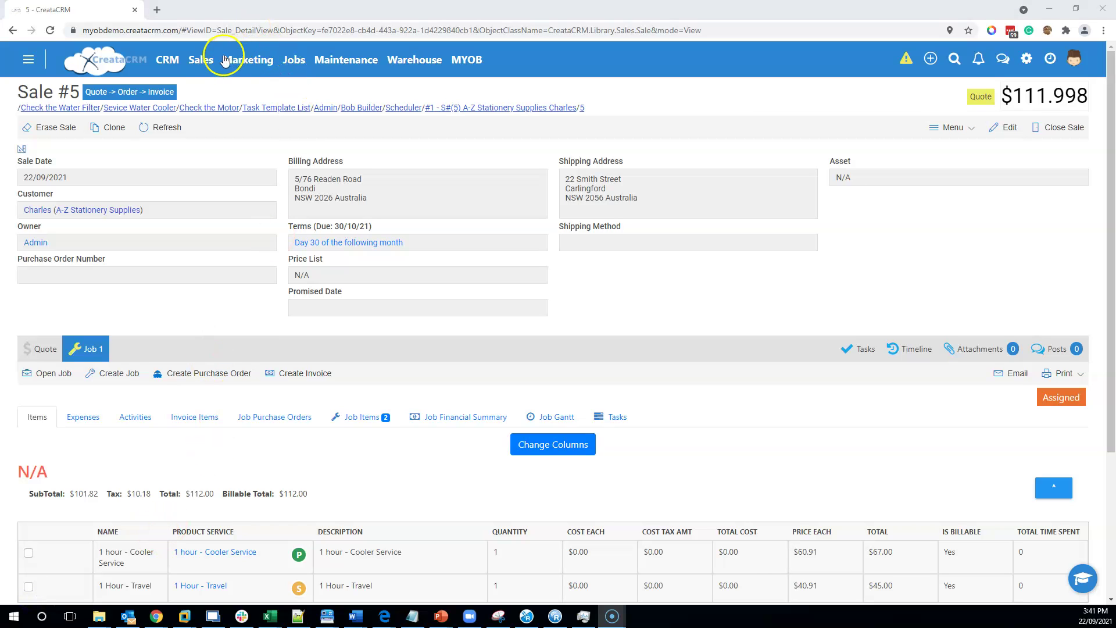
click(28, 59)
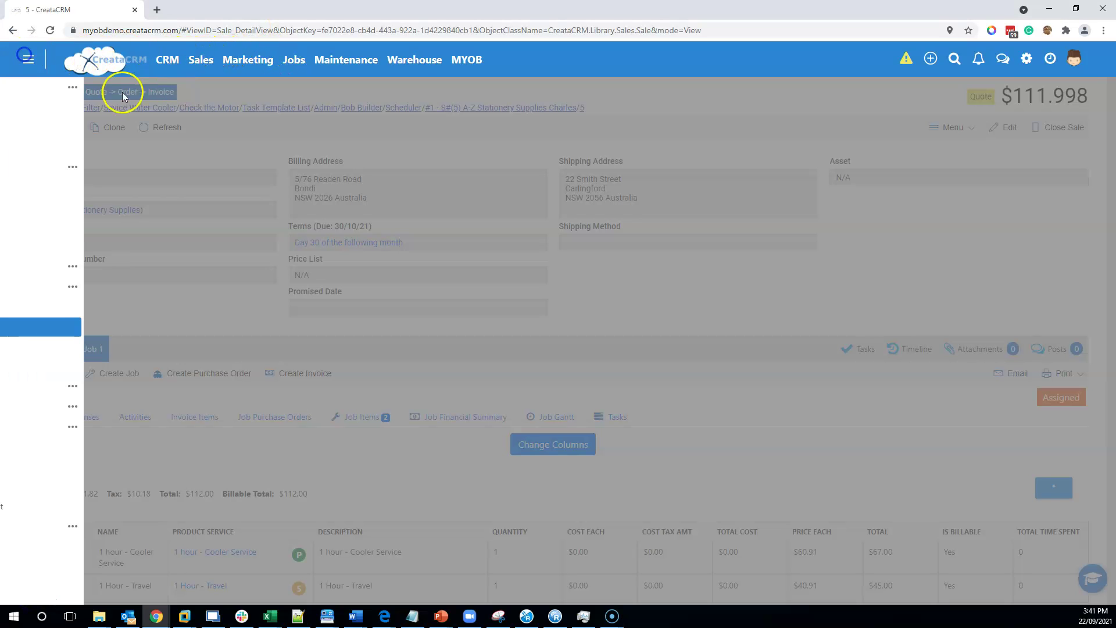
click(105, 148)
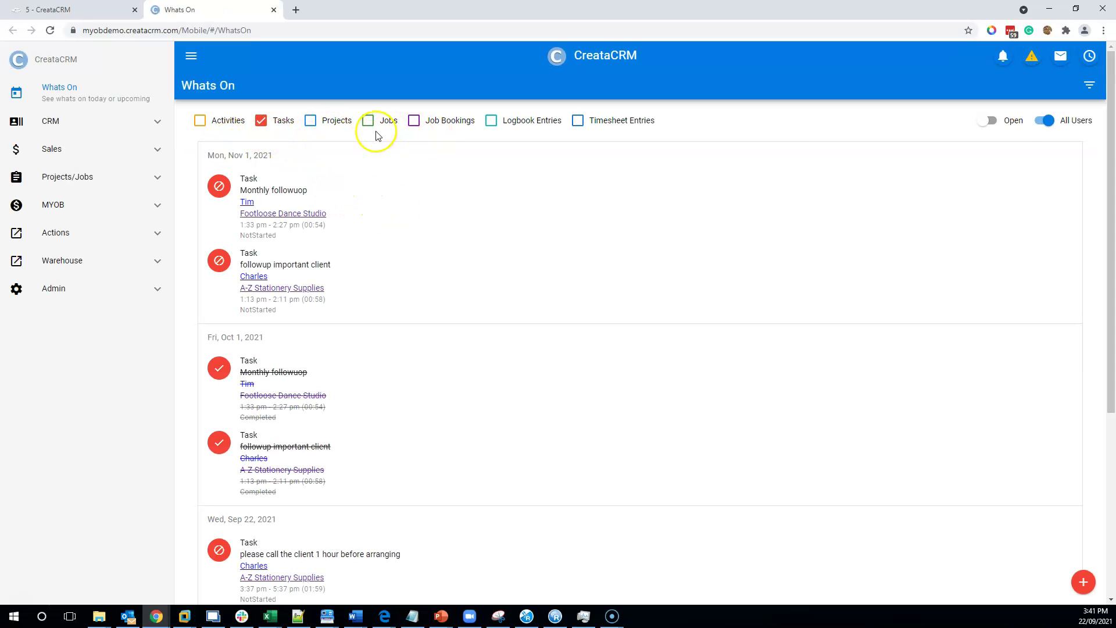
Filter the Whats On list to show only jobs instead of tasks, and open the A-Z Stationery Supplies job.
click(1094, 89)
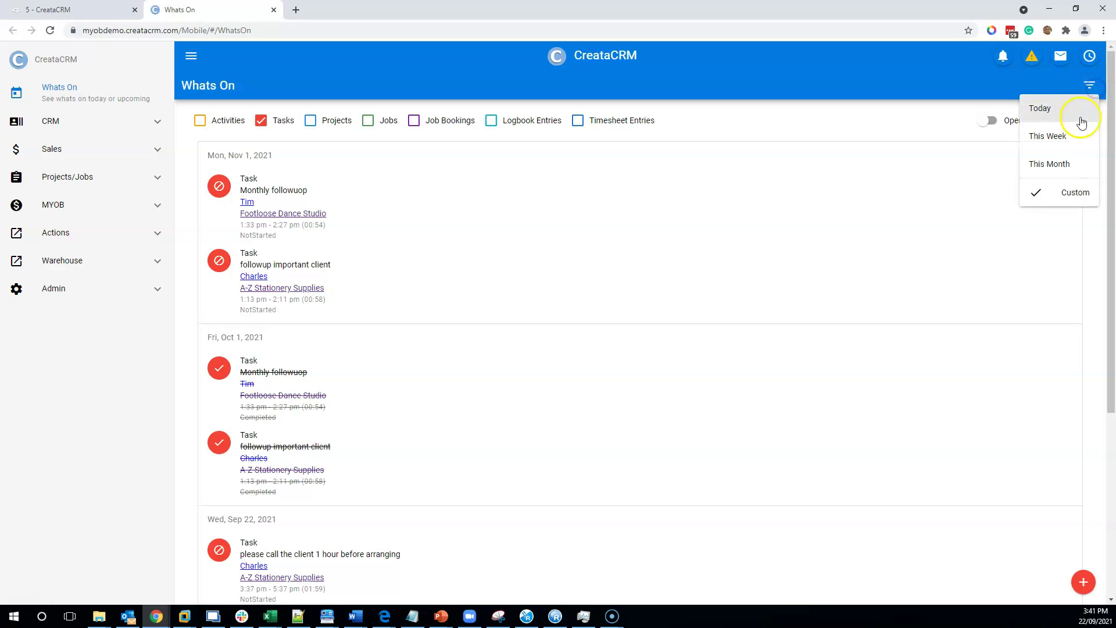
click(884, 147)
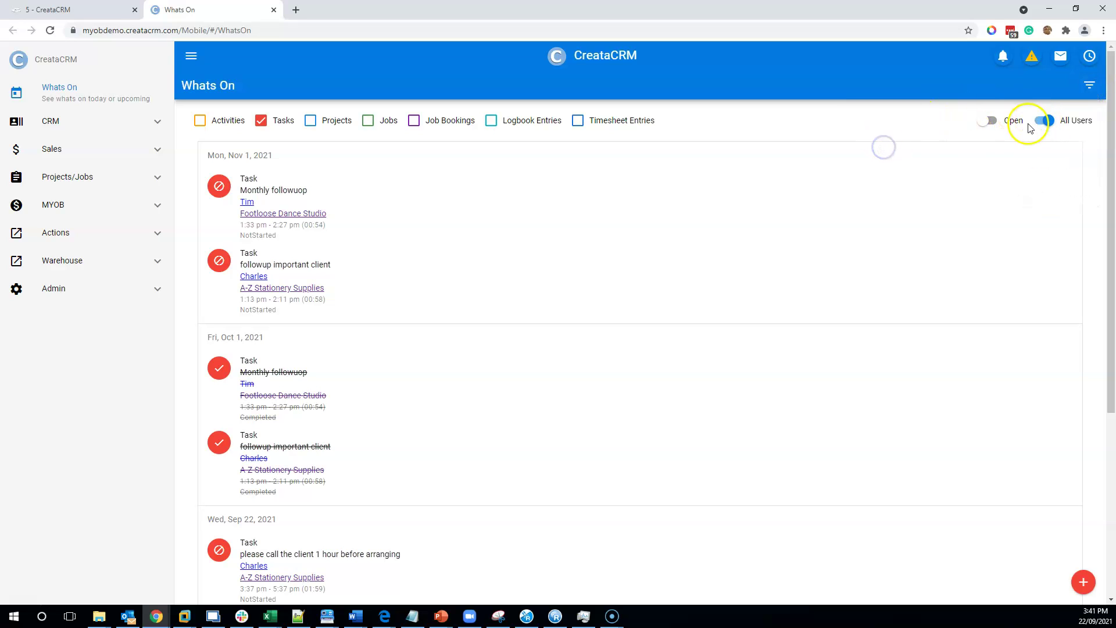
click(261, 121)
click(368, 120)
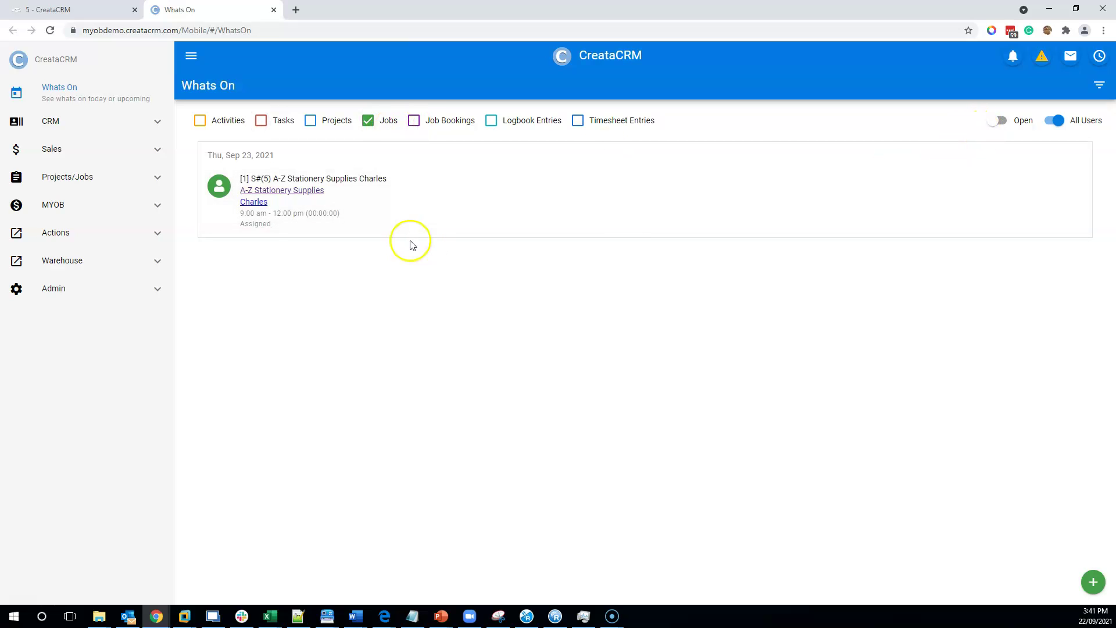
click(446, 217)
scroll(522, 265, down, 2)
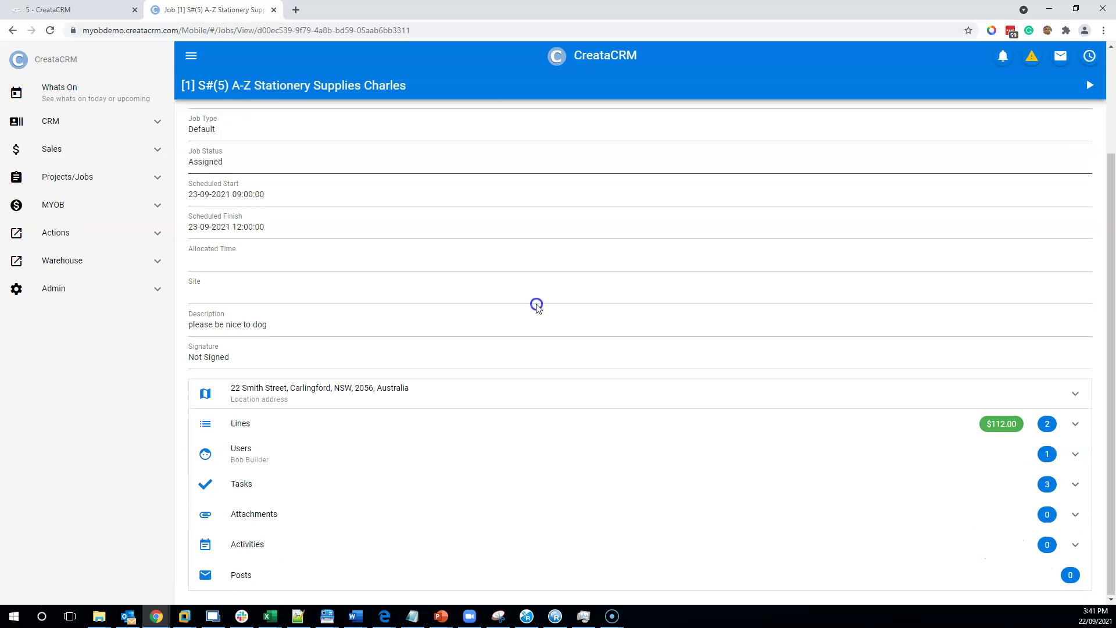
Expand the job's tasks and complete the task "please call the client 1 hour before arranging".
click(392, 484)
scroll(553, 476, down, 3)
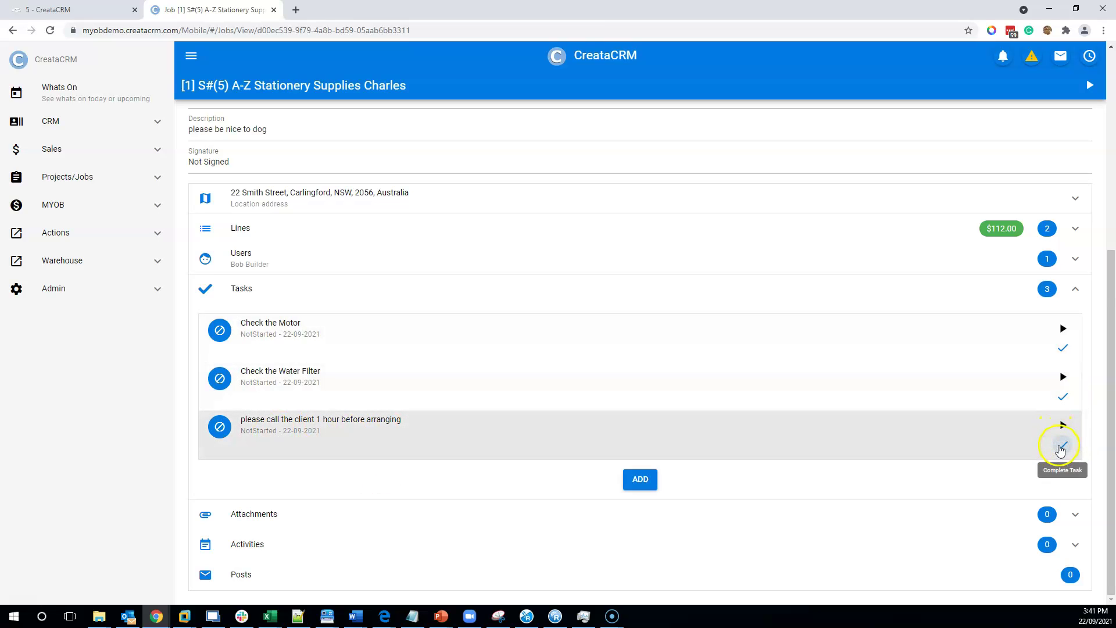
click(1063, 447)
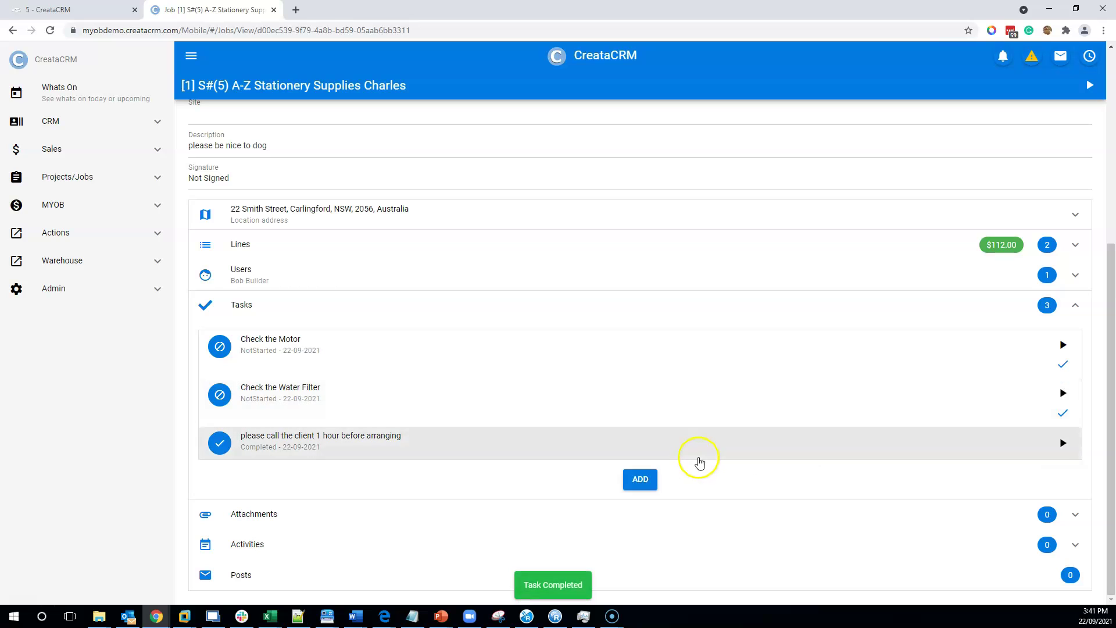
Refresh sale 5 in the desktop version and check the status of the job's tasks.
click(102, 9)
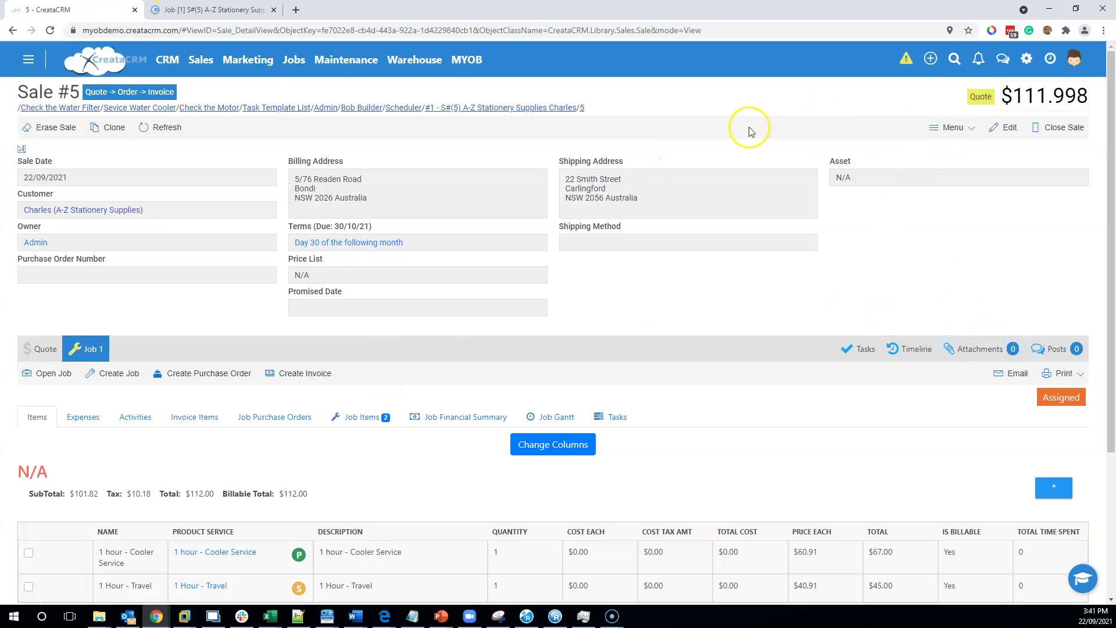
click(163, 128)
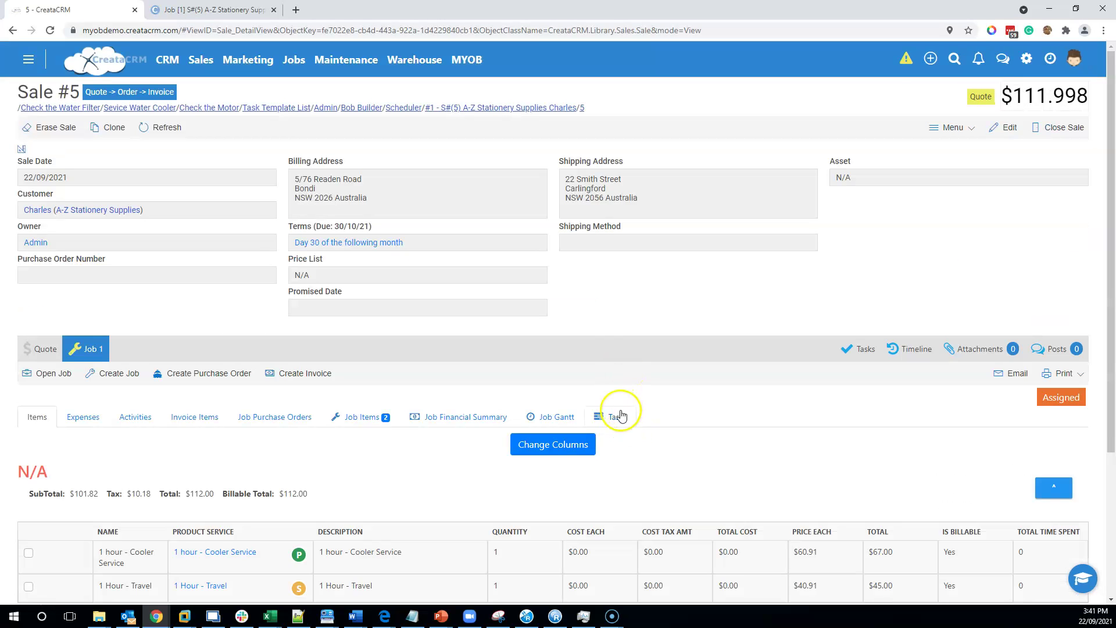
click(618, 417)
scroll(597, 425, down, 3)
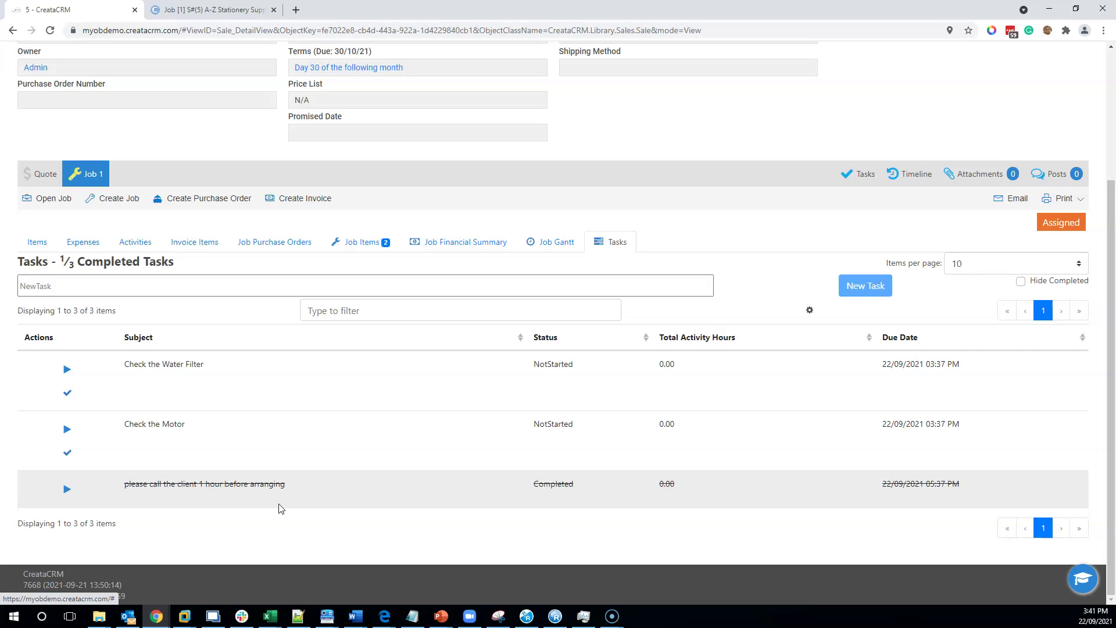
scroll(246, 505, up, 3)
Return to the mobile job record and start a timer on the job.
click(244, 9)
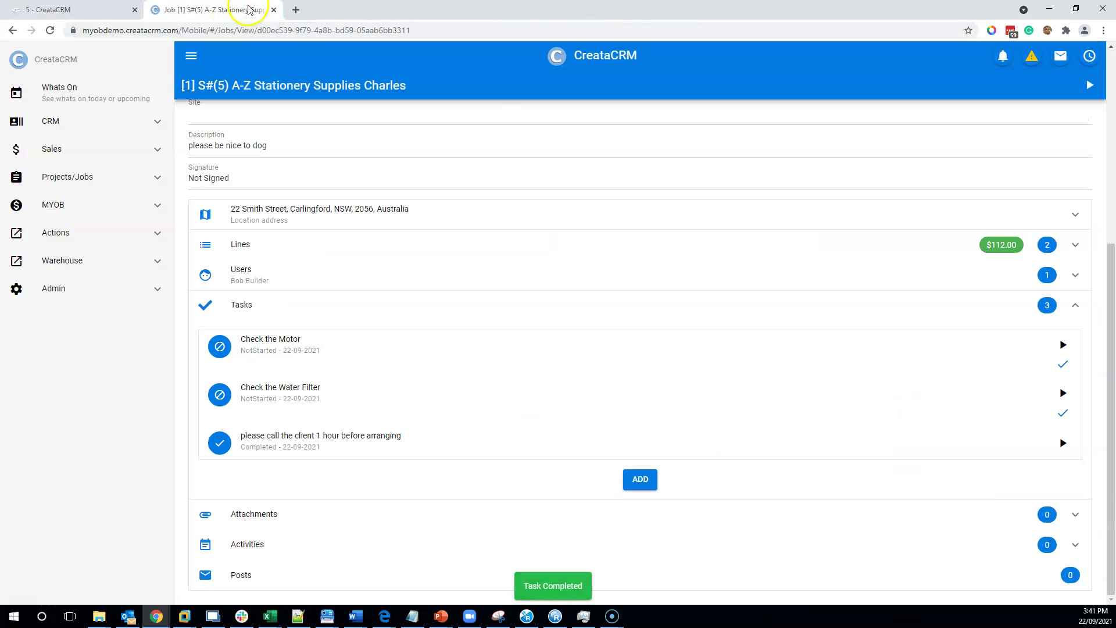
scroll(988, 290, up, 3)
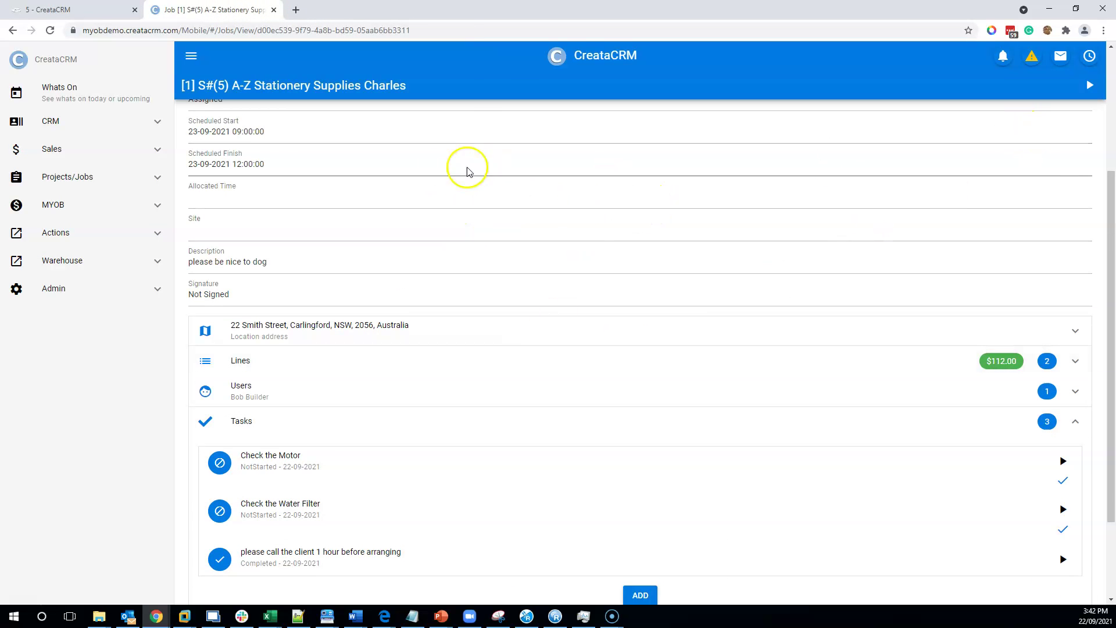
click(1088, 85)
click(645, 360)
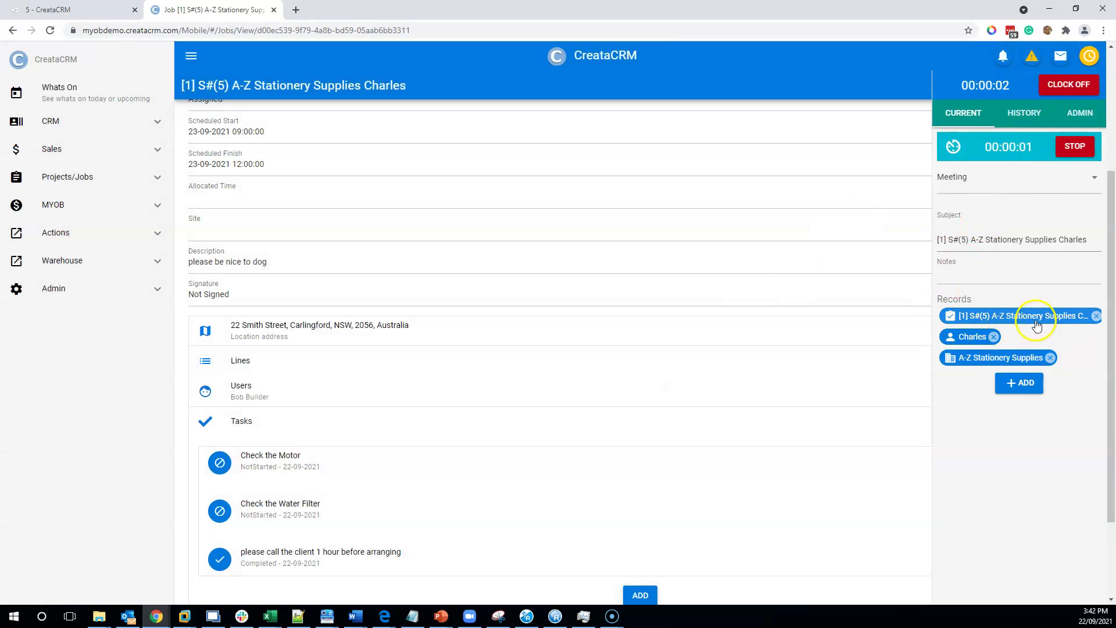
Set the running timer's notes to "fdsfdsfdsfdsfsdfsdfdsfdsfsdfsdfsdfds" and stop the timer.
click(993, 270)
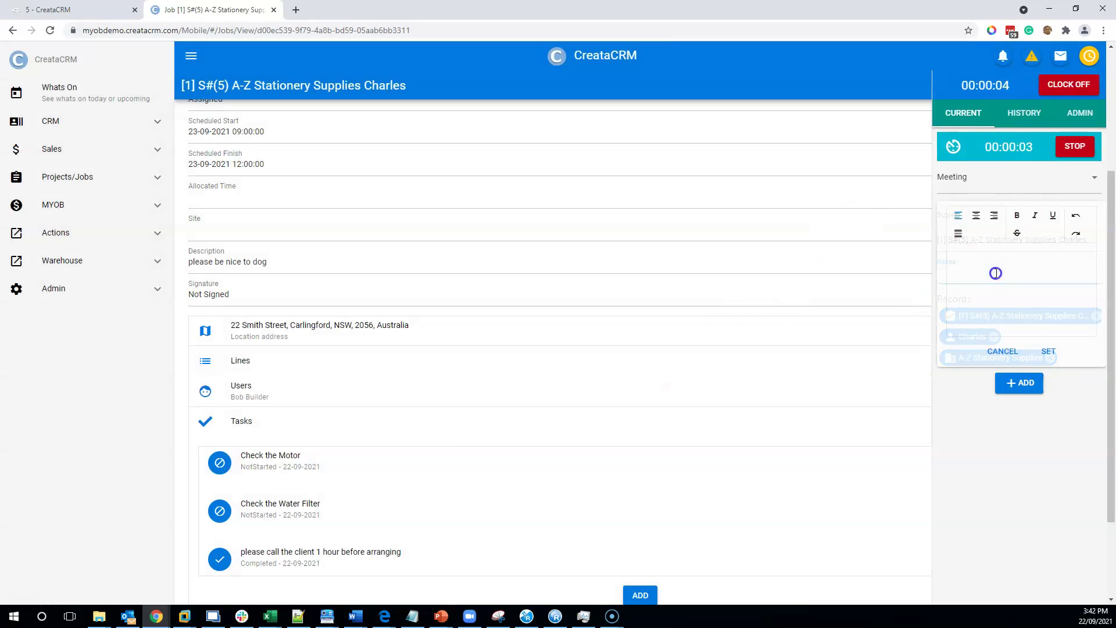
text(fdsfdsfdsfdsfsdfsdfdsfdsfsdfsdfsdfds)
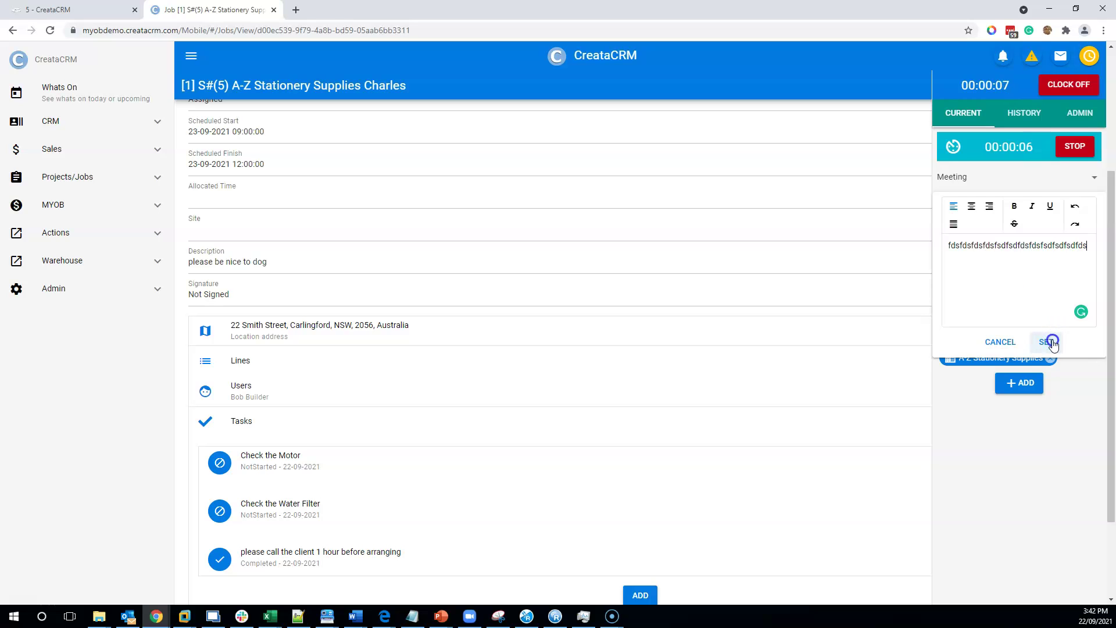
click(1052, 343)
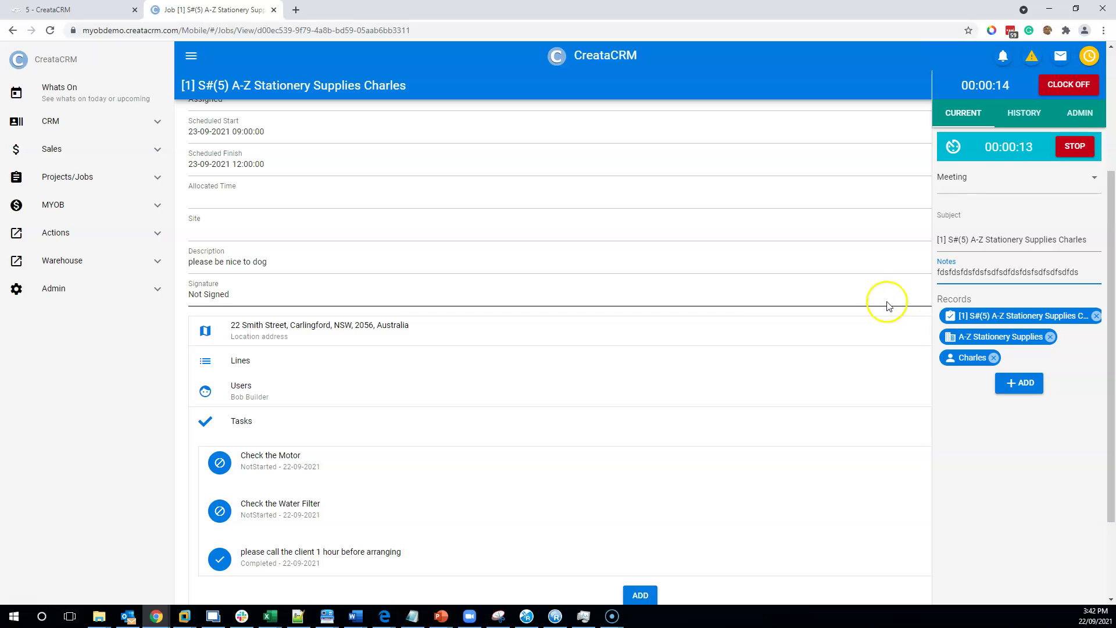
click(1075, 146)
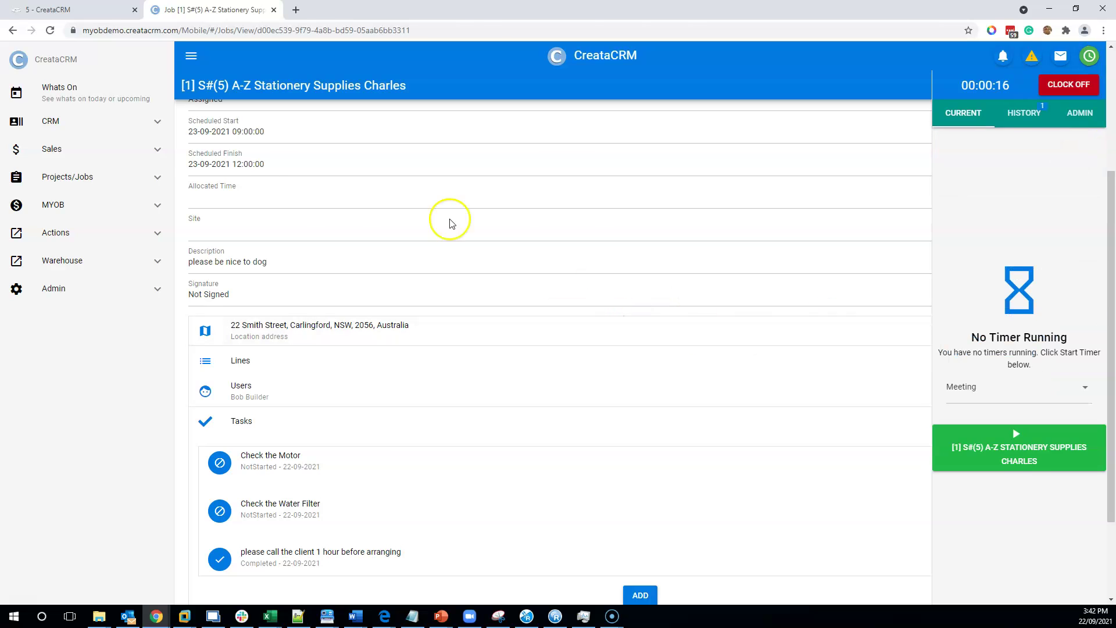
Refresh sale 5 in the desktop version and check the time activities recorded on the job.
click(116, 11)
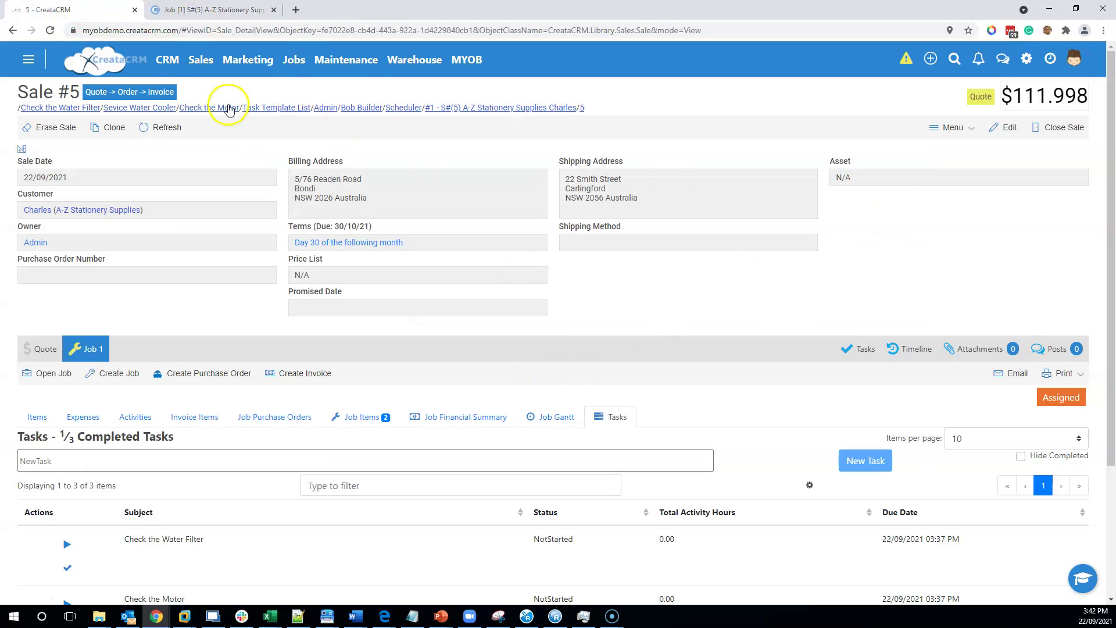
click(146, 127)
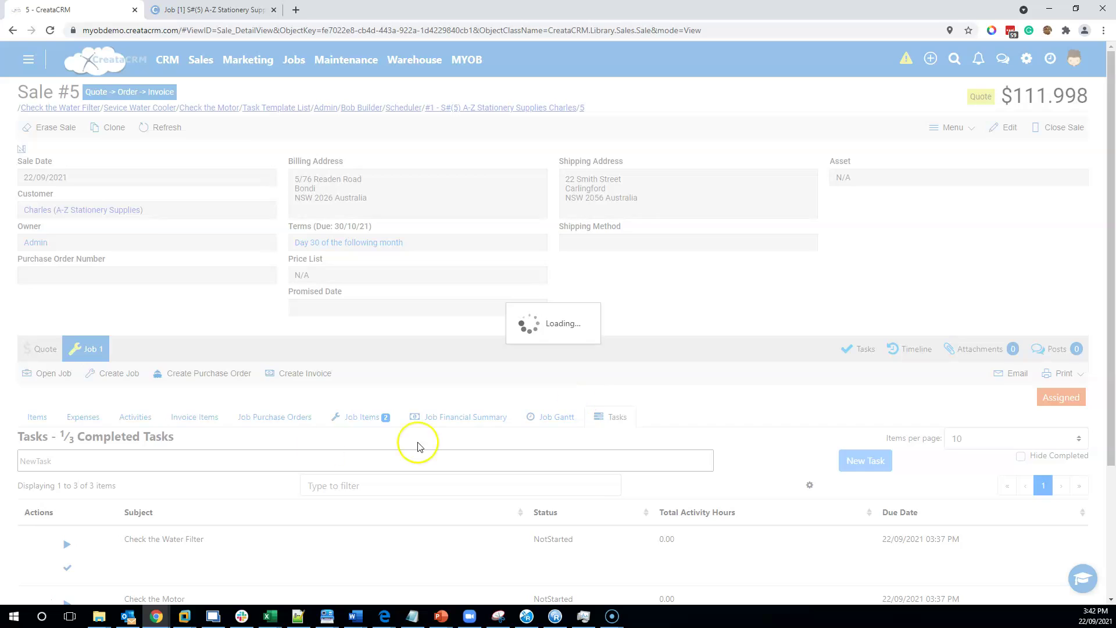
click(134, 416)
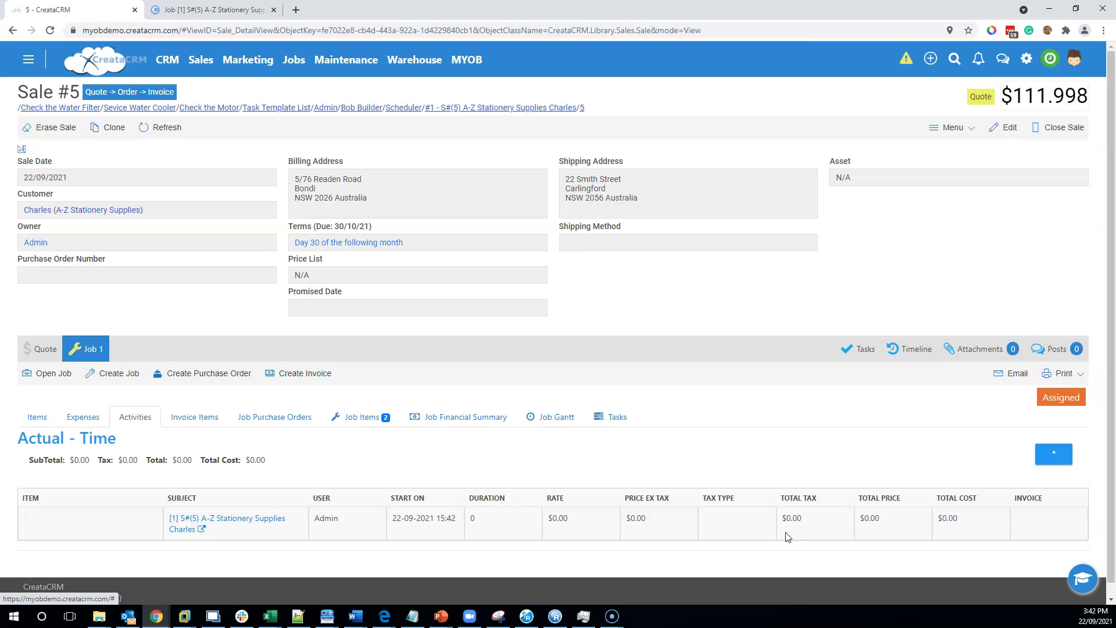
Return to the mobile job record and add the lines "fsd", "fds", "f", "dsf", "sdf" and "dsfsfdsfdsfsdfsdfdsfsd" to its description.
click(235, 9)
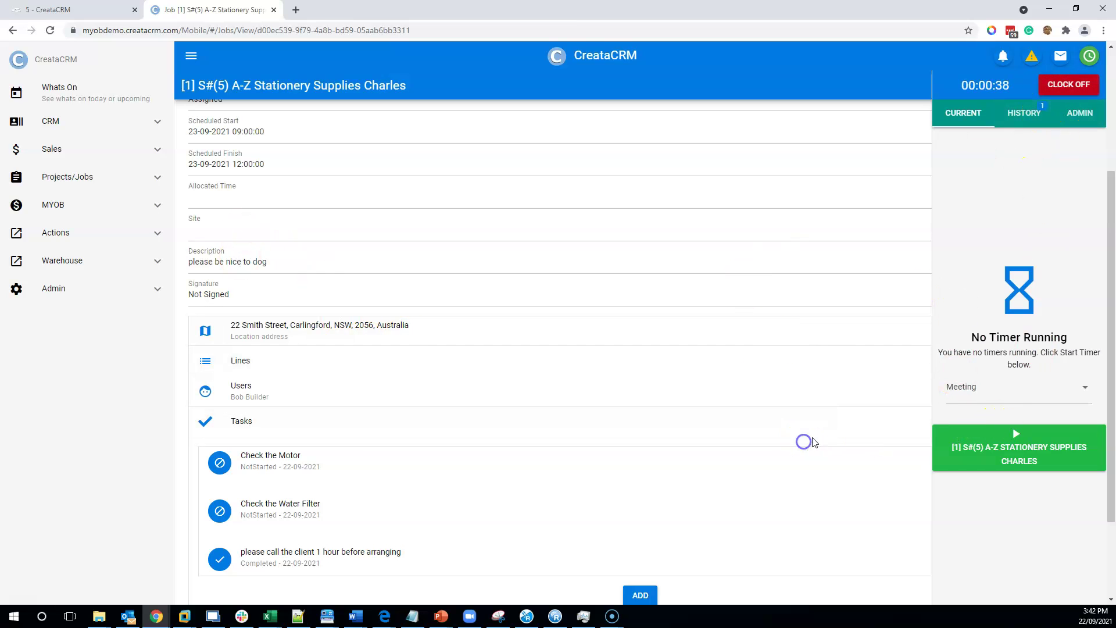
click(963, 112)
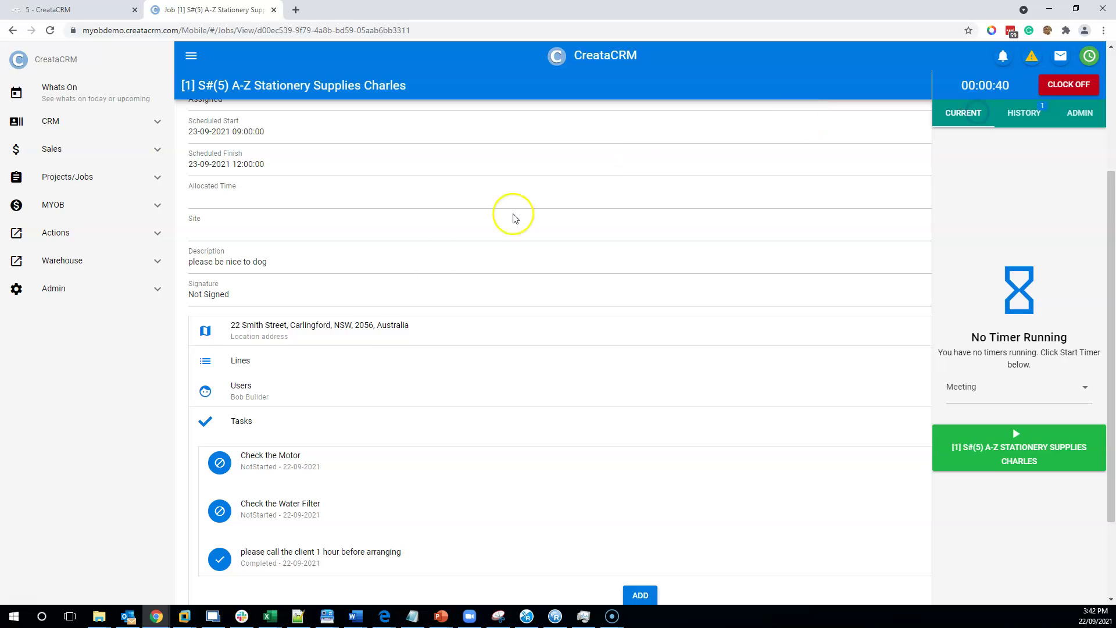
scroll(366, 366, down, 2)
scroll(316, 349, up, 4)
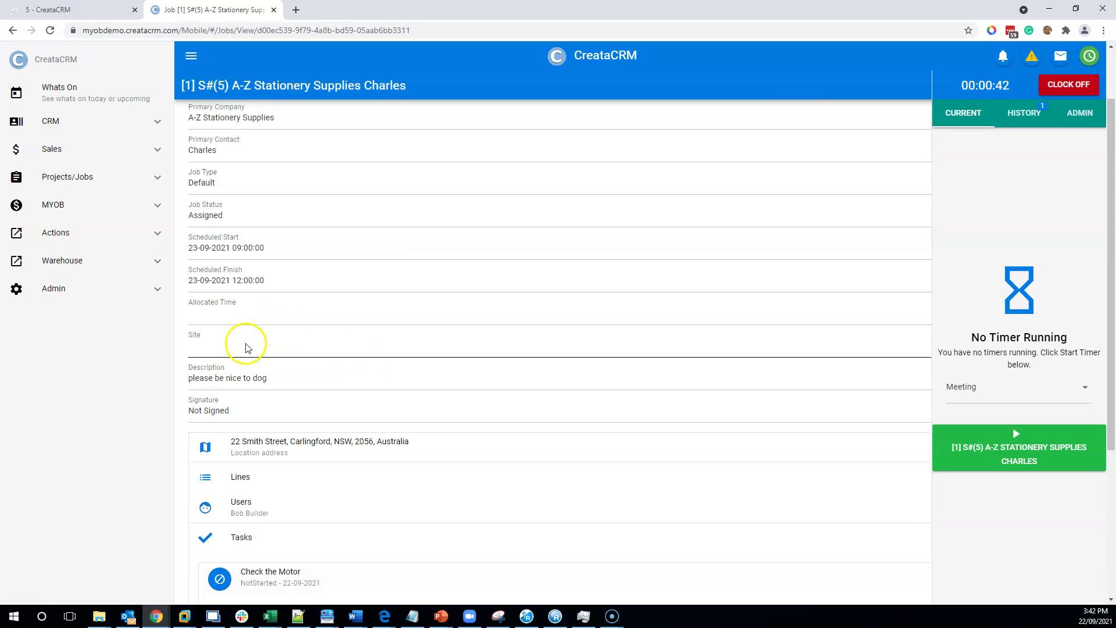
scroll(245, 347, down, 4)
scroll(294, 366, up, 5)
scroll(308, 384, up, 1)
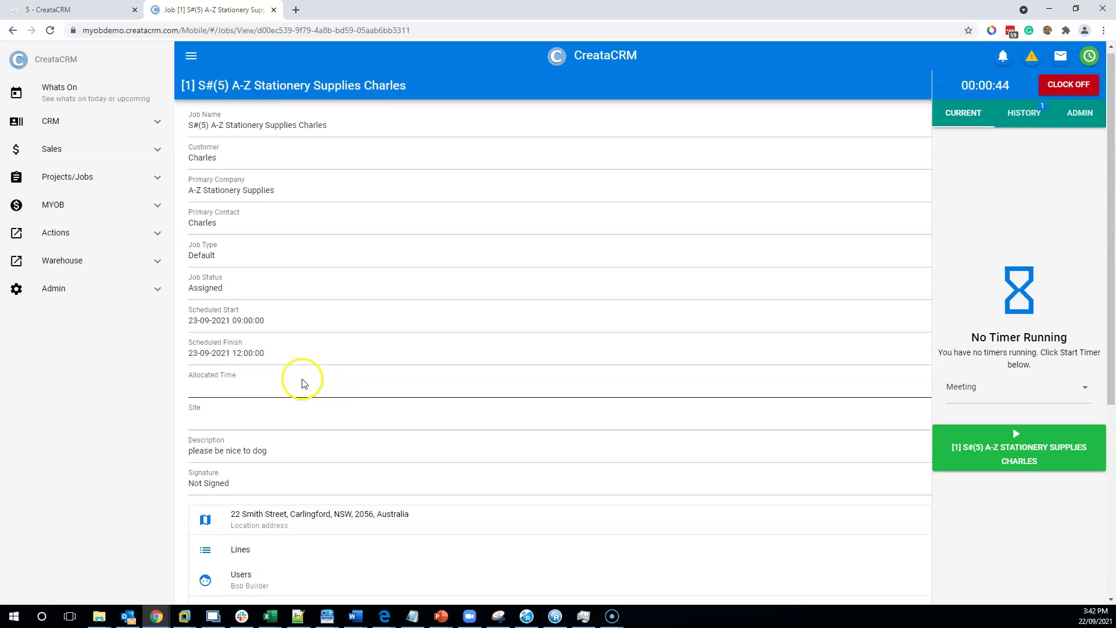
click(282, 455)
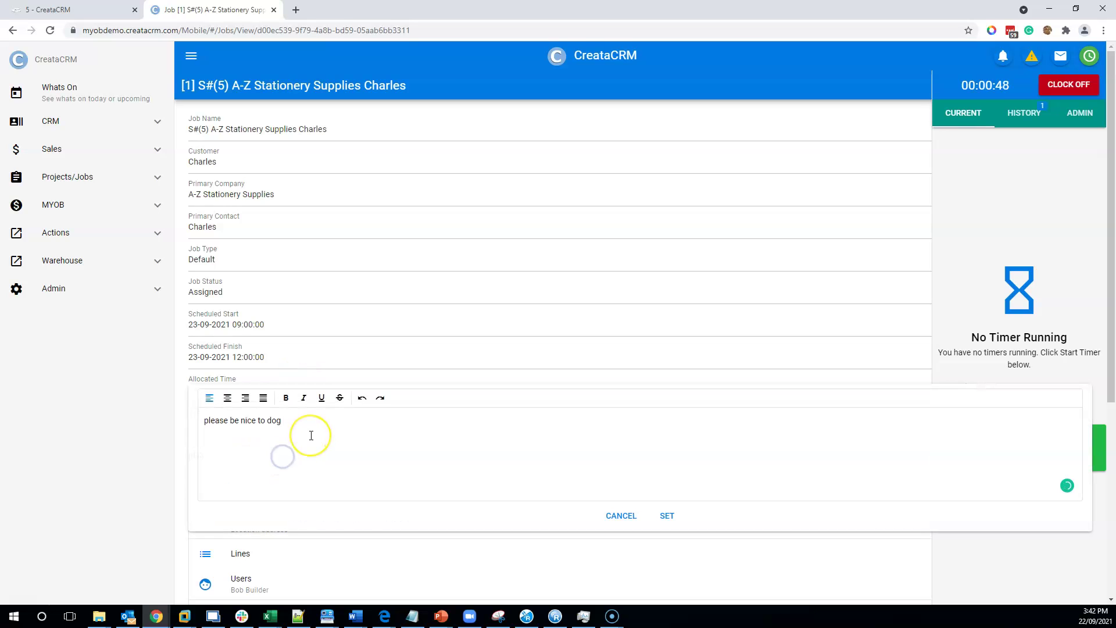
text(fsd fds f dsf sdf dsfsf)
text(dsfdsfsdfdsfsd)
click(667, 555)
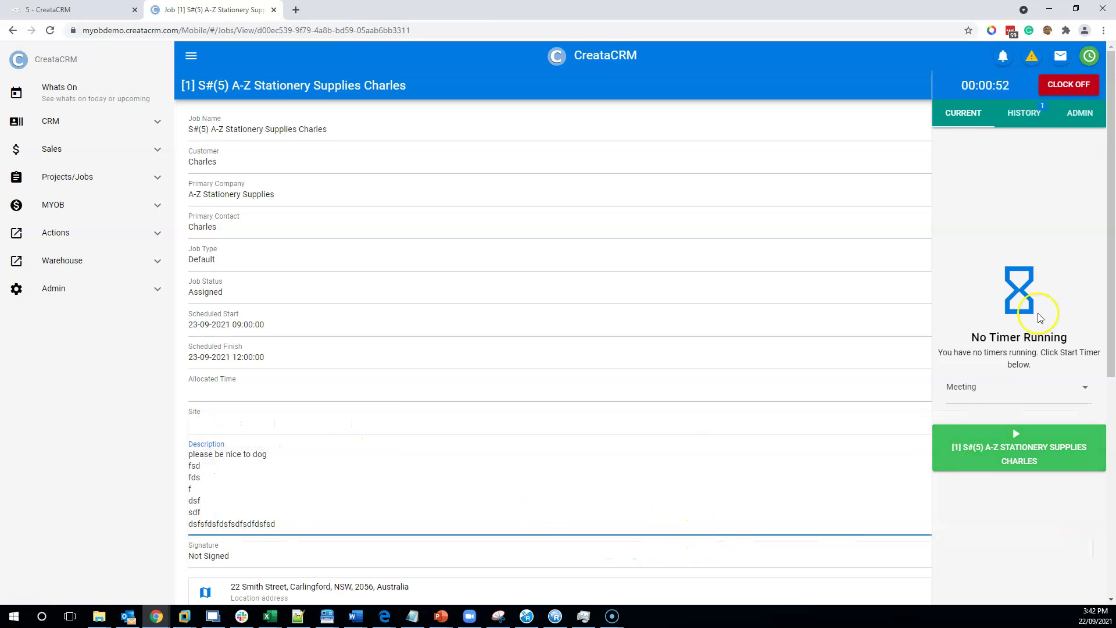
Close the timer pane and complete the job's tasks "Check the Water Filter" and "Check the Motor".
click(988, 113)
click(794, 160)
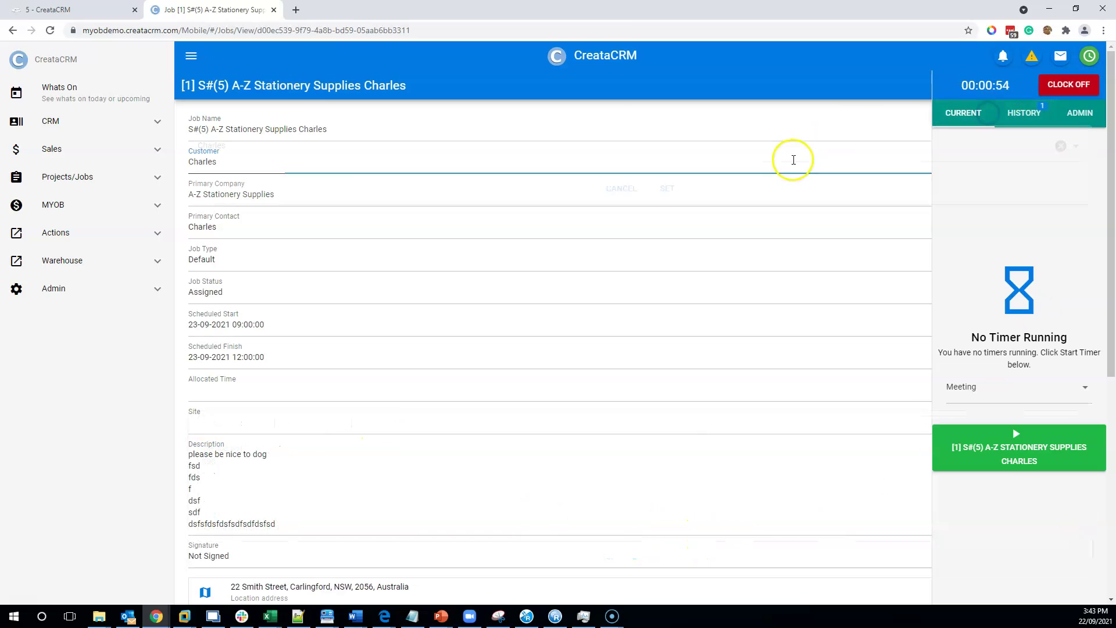
scroll(461, 381, down, 6)
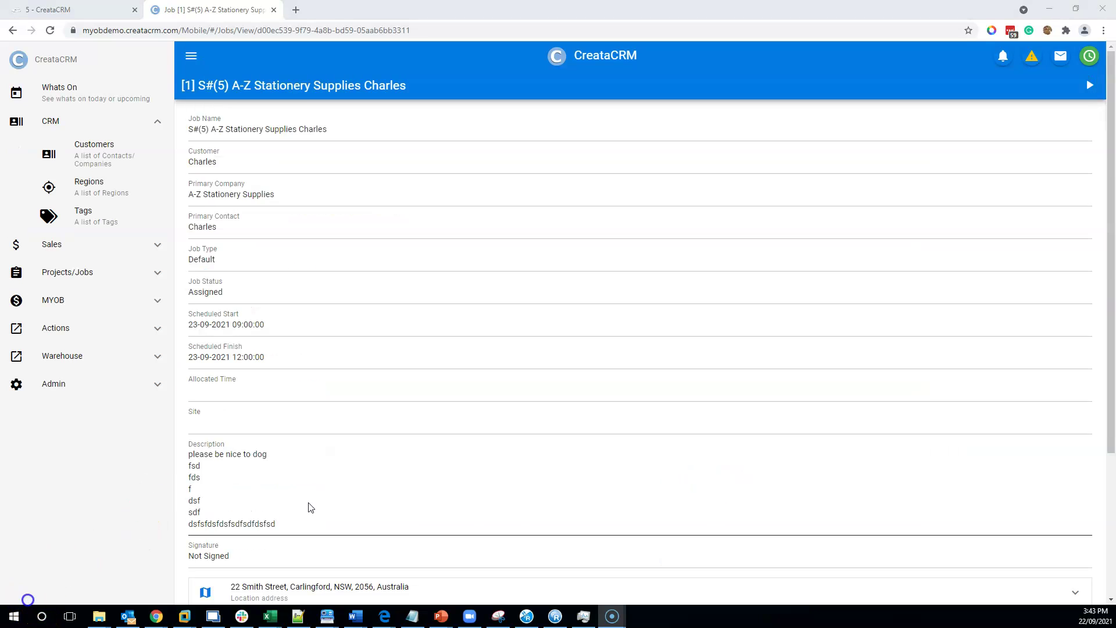
scroll(308, 508, down, 3)
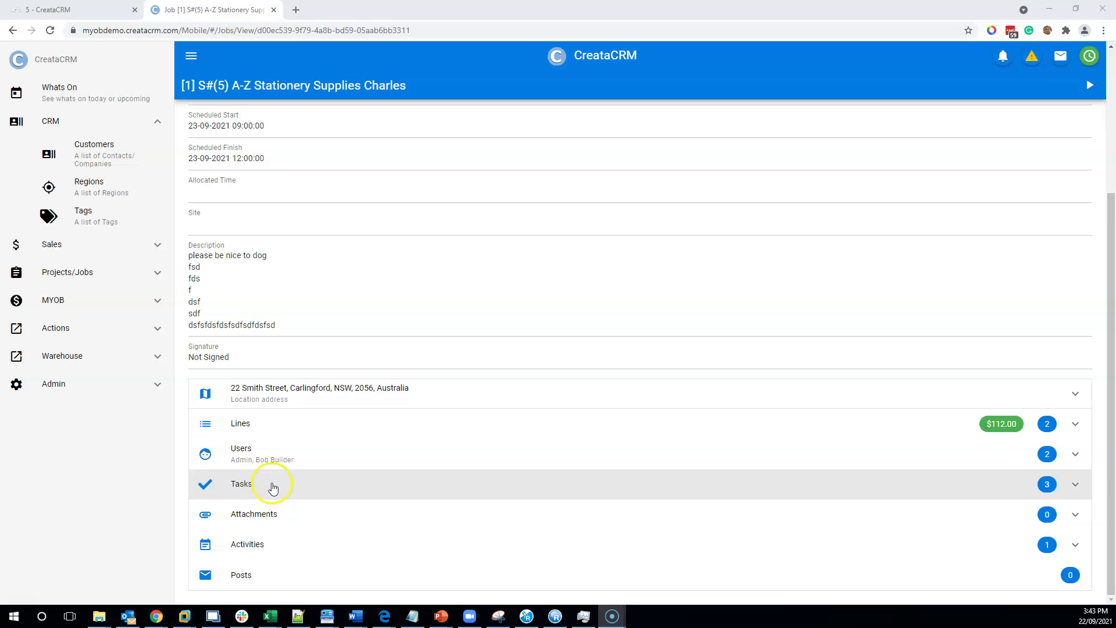
click(272, 487)
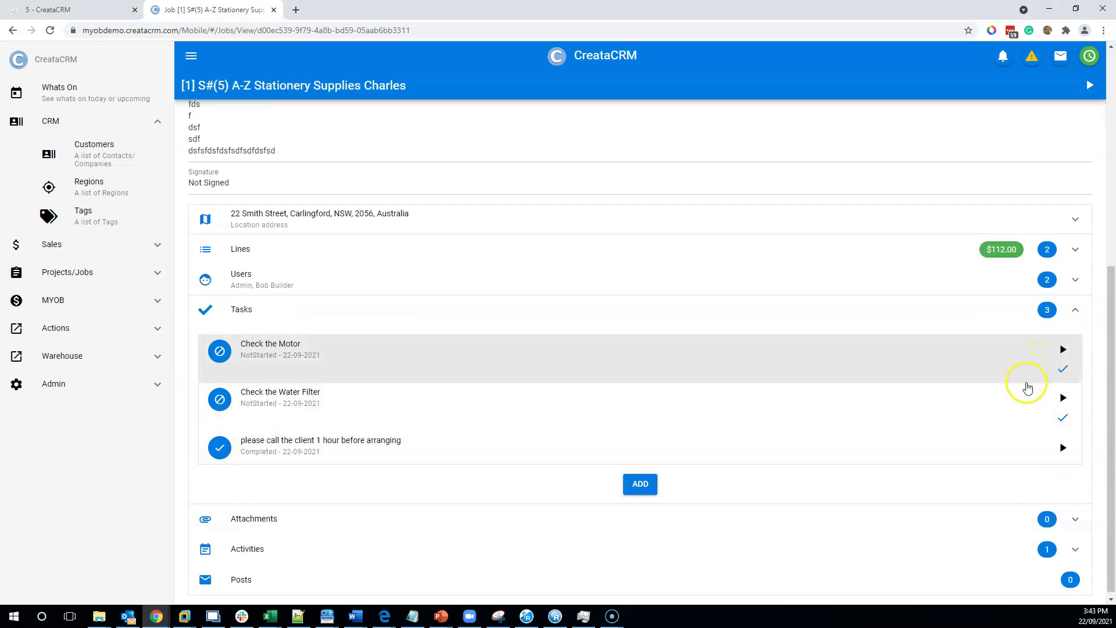
click(1065, 417)
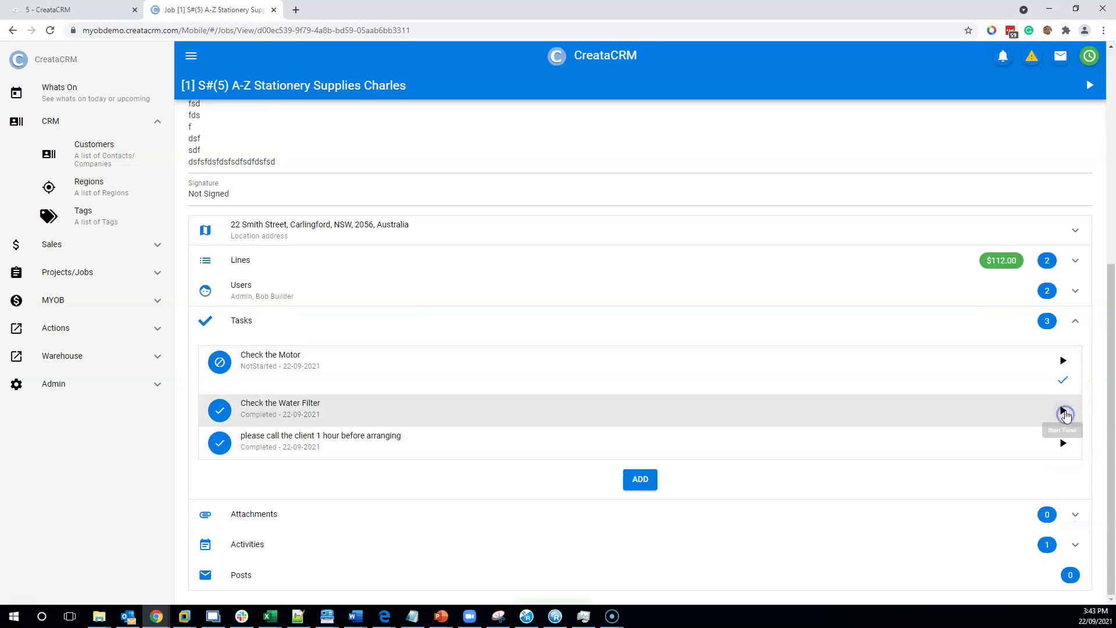
click(1062, 372)
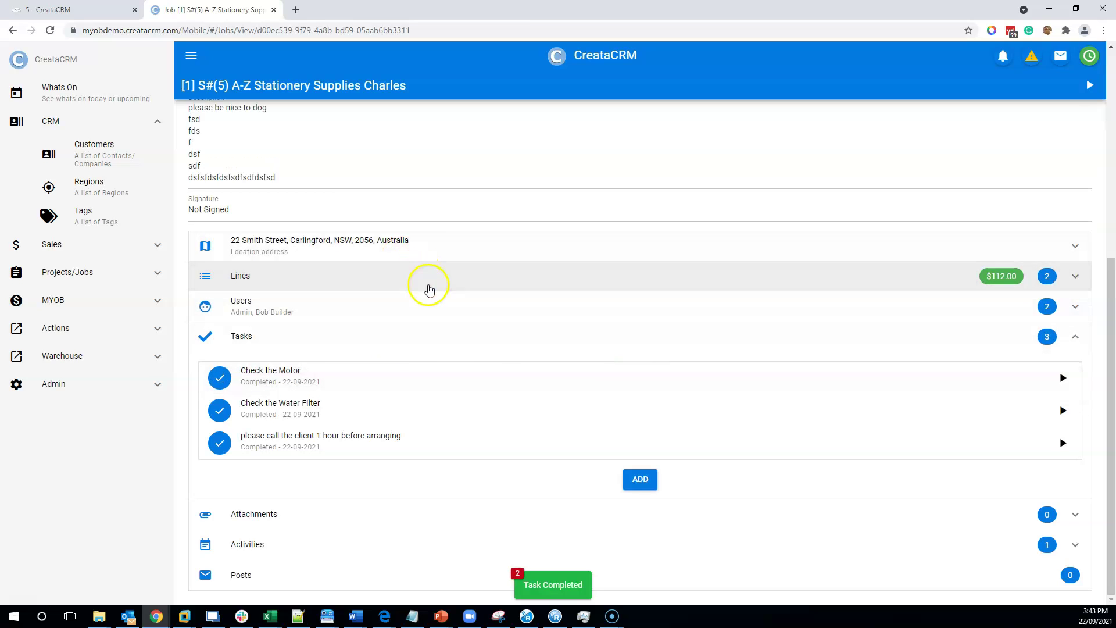
Expand the job's lines to review the cooler service and travel items.
scroll(363, 496, up, 4)
scroll(339, 418, down, 3)
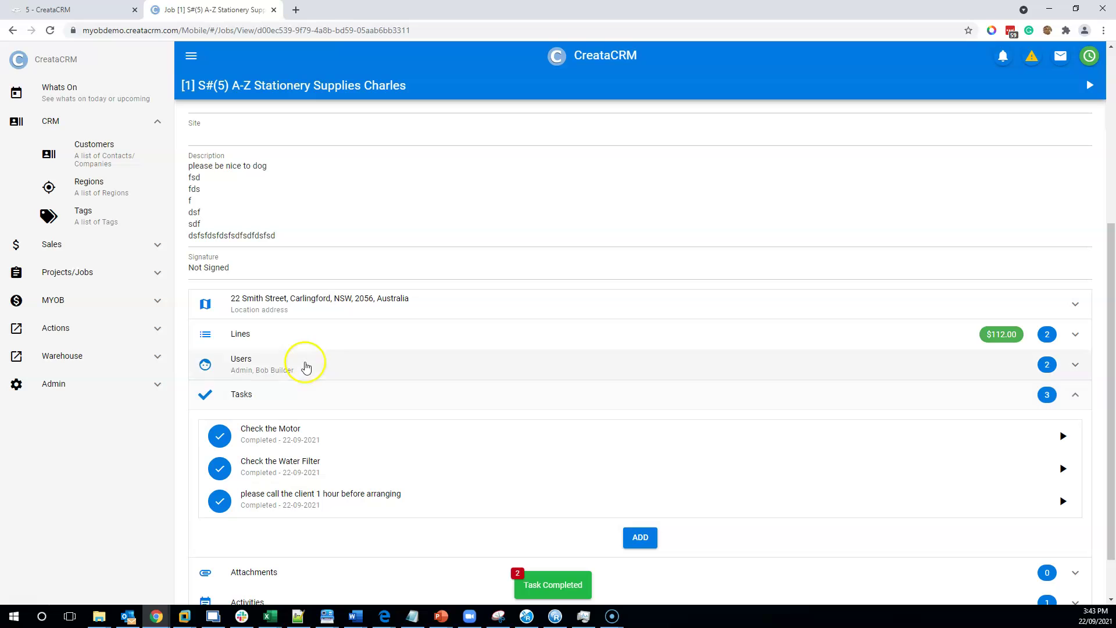
click(288, 348)
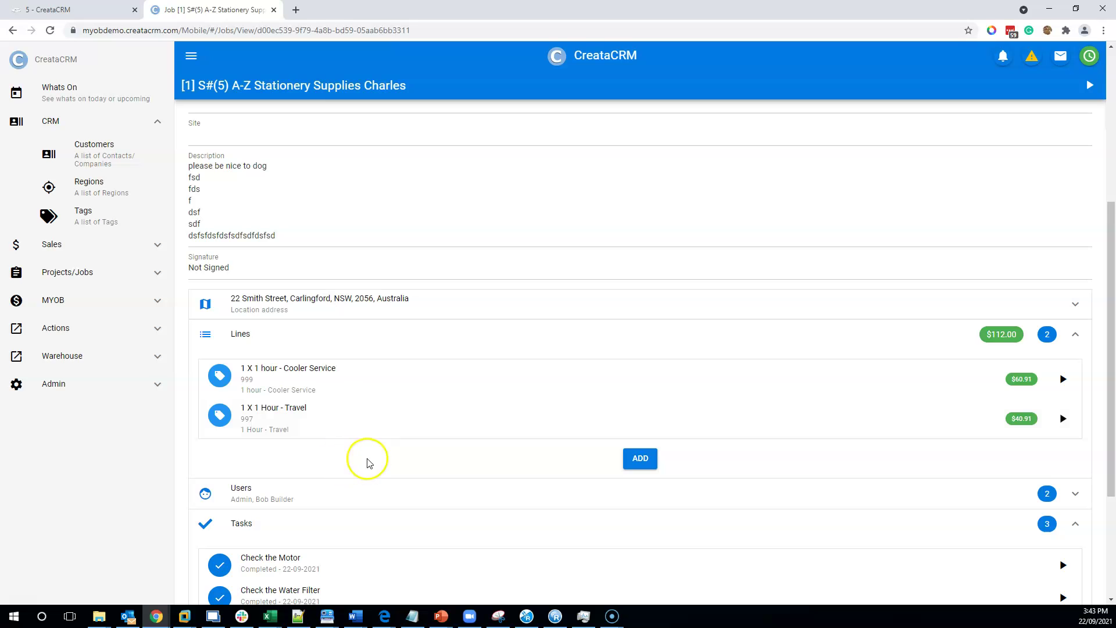
Try to replace the job's description with "please quoe on able" and correct the misspelled word.
scroll(258, 359, up, 3)
click(258, 360)
key(ctrl+a)
key(BackSpace)
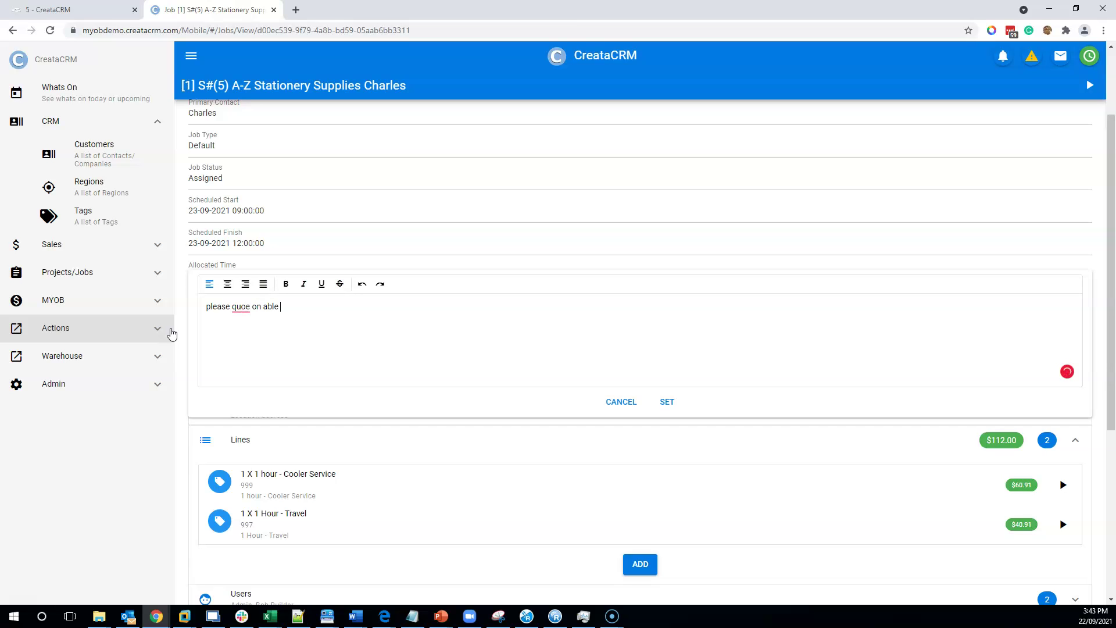
right_click(247, 307)
click(263, 326)
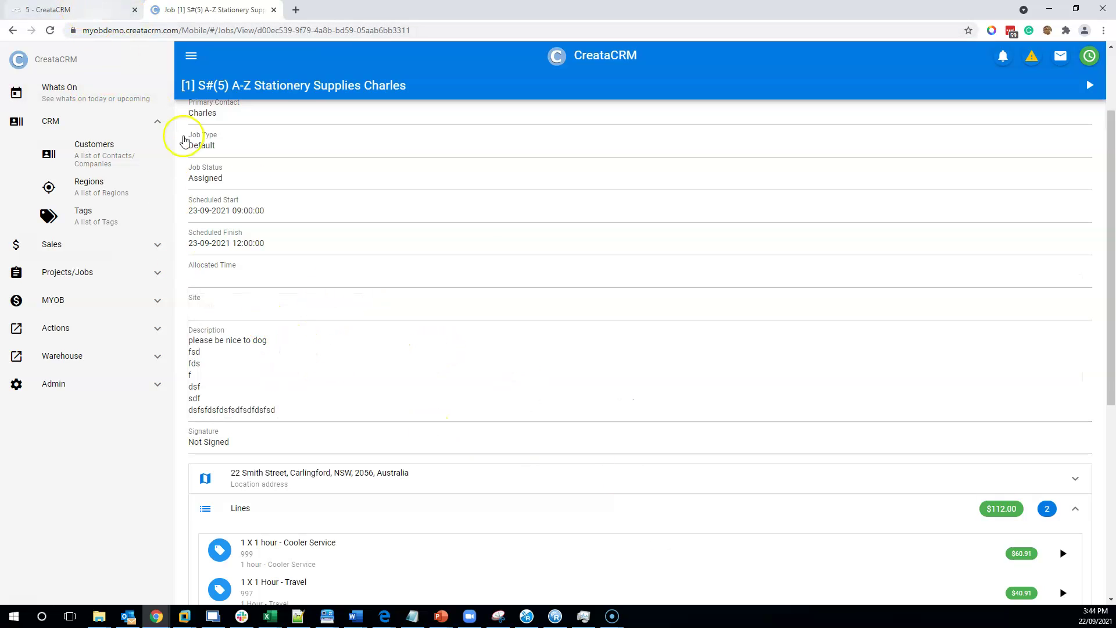
Change the job's status to Finished in the mobile record and save it.
scroll(291, 233, up, 2)
click(284, 292)
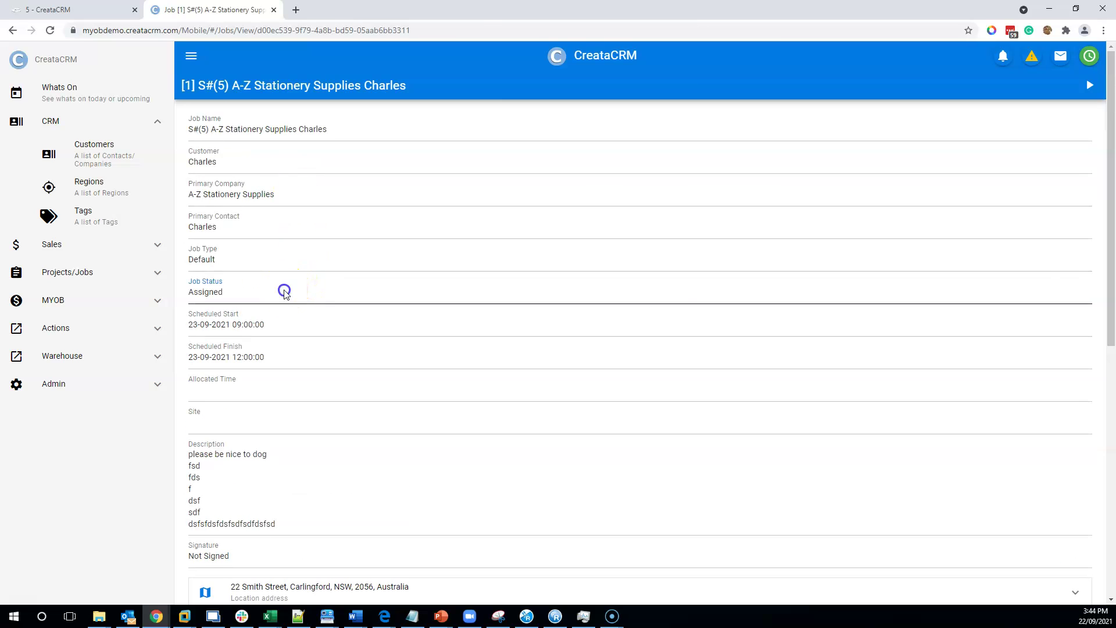
click(1082, 281)
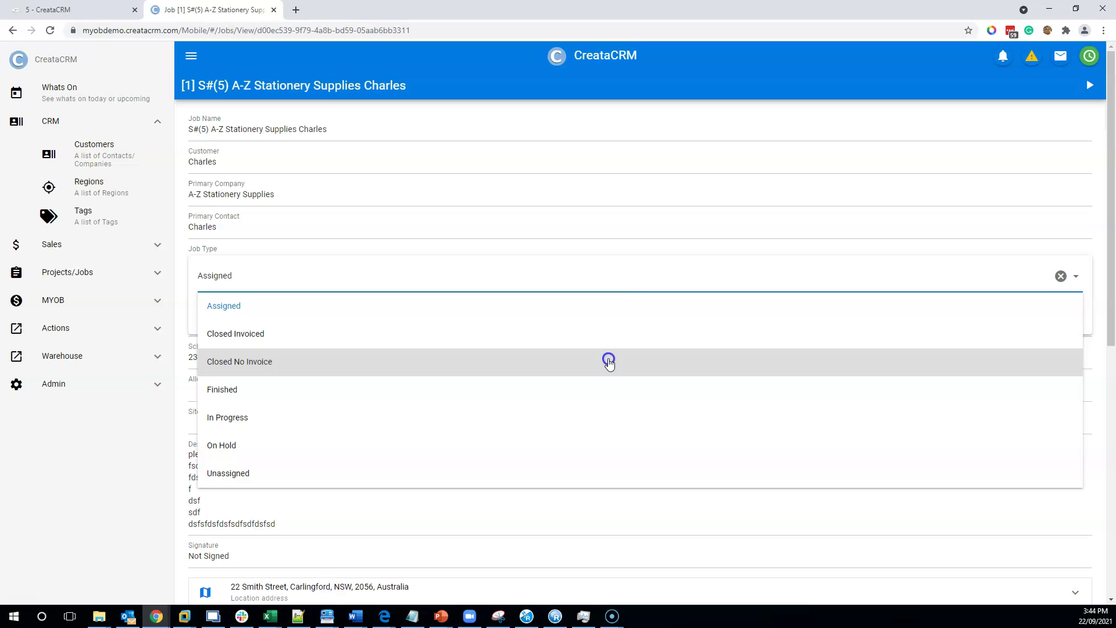
click(588, 391)
click(665, 314)
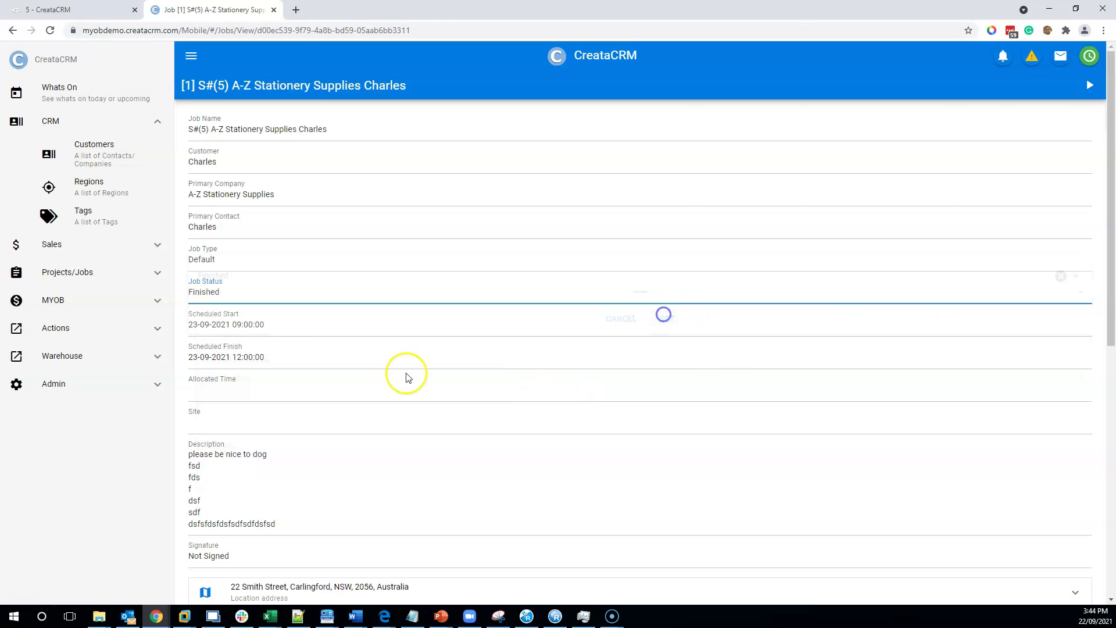
Switch to the sale record, refresh it, and compare the items of Job 1 with the quote lines.
click(64, 5)
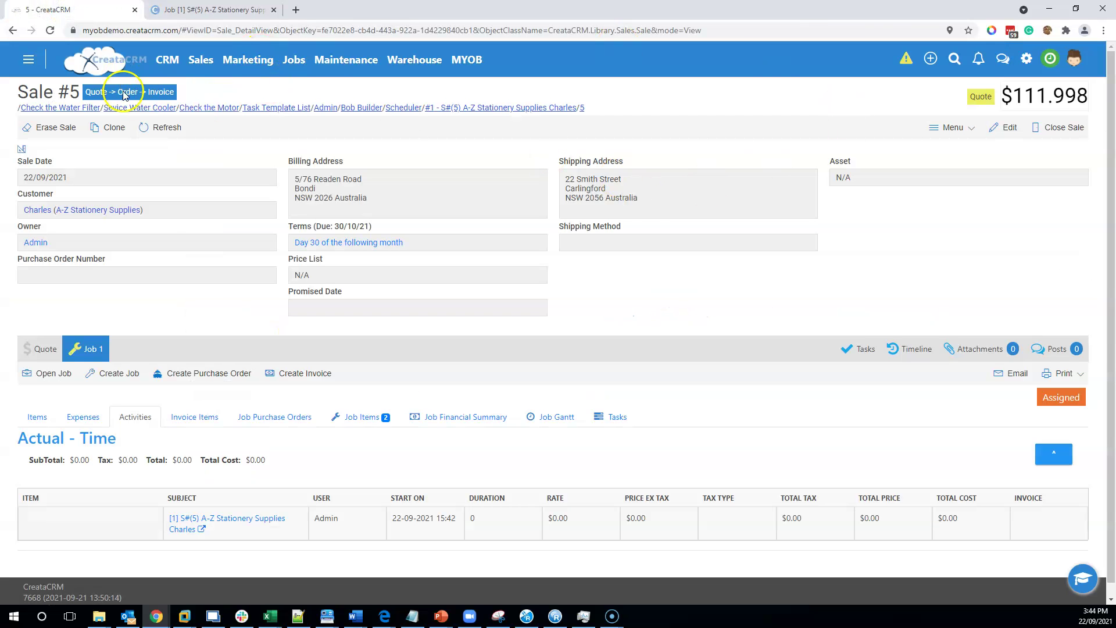
click(160, 128)
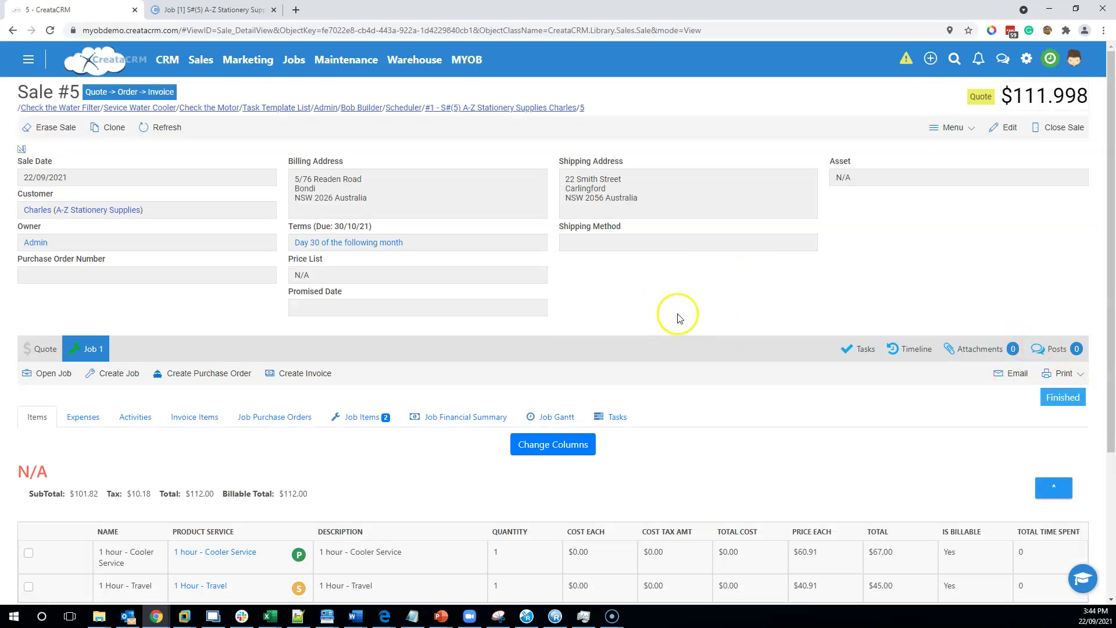
scroll(561, 439, down, 3)
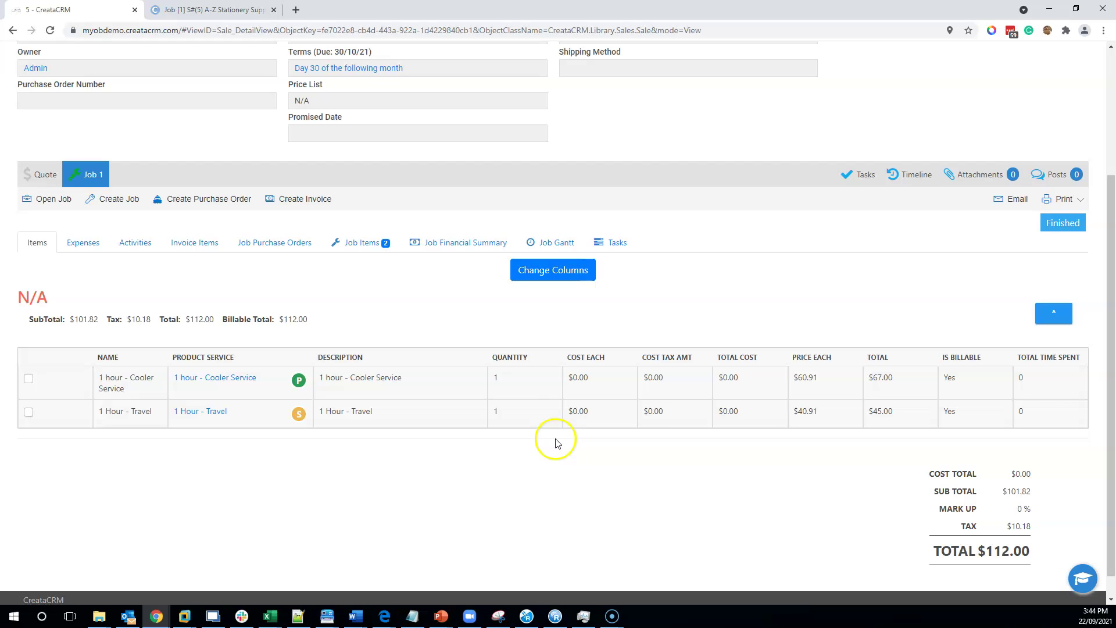
scroll(554, 444, up, 2)
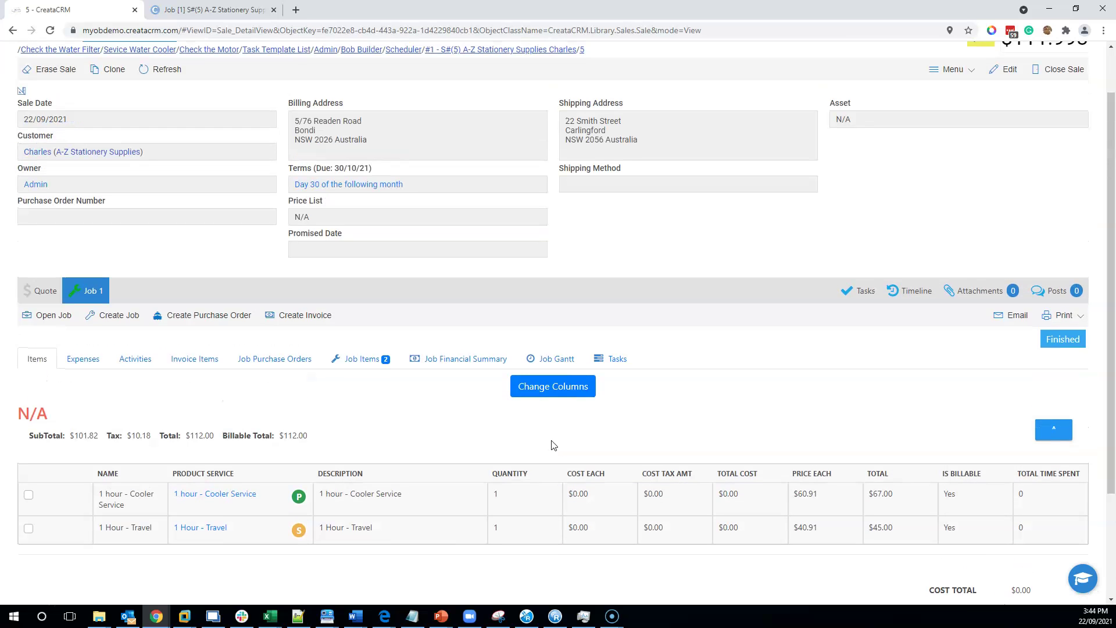
click(44, 296)
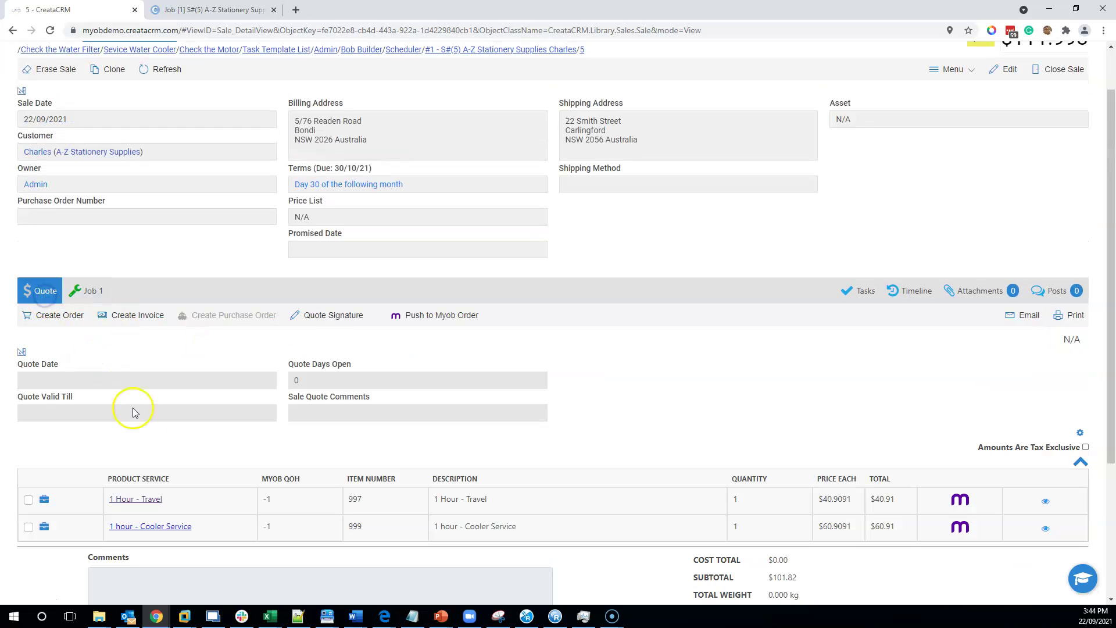
click(93, 293)
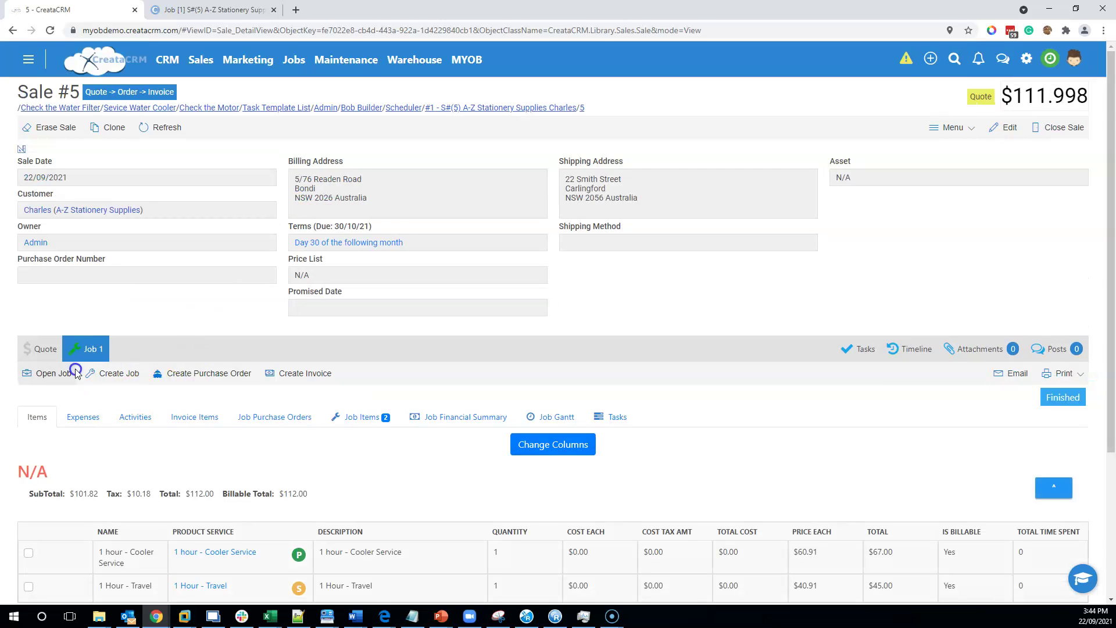
Check the description in the full job record and return to the sale's quote lines.
click(69, 370)
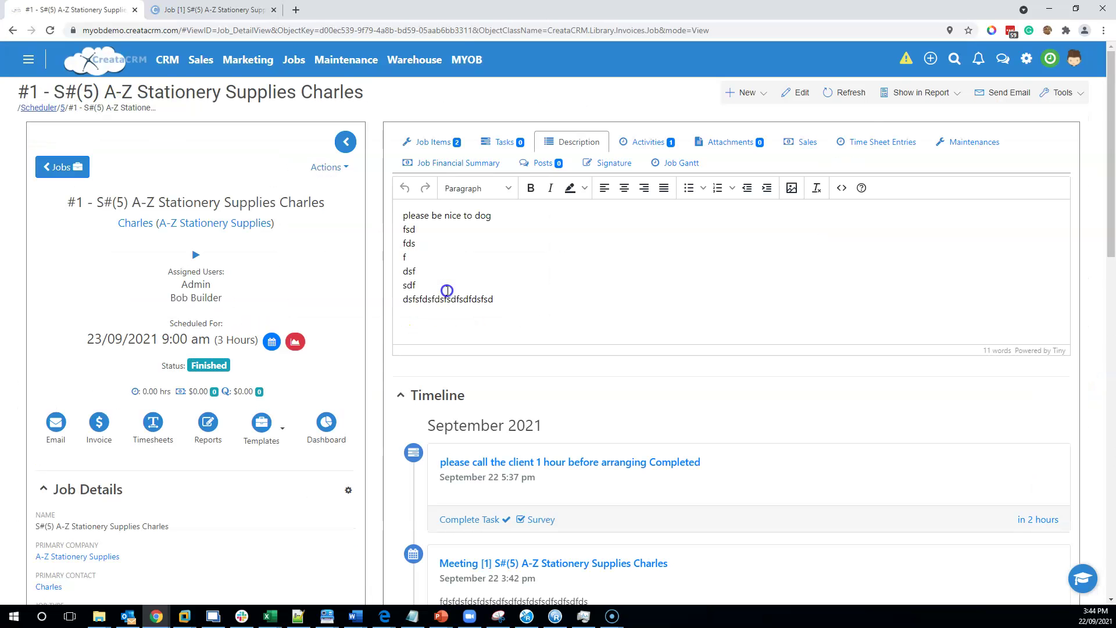
click(466, 249)
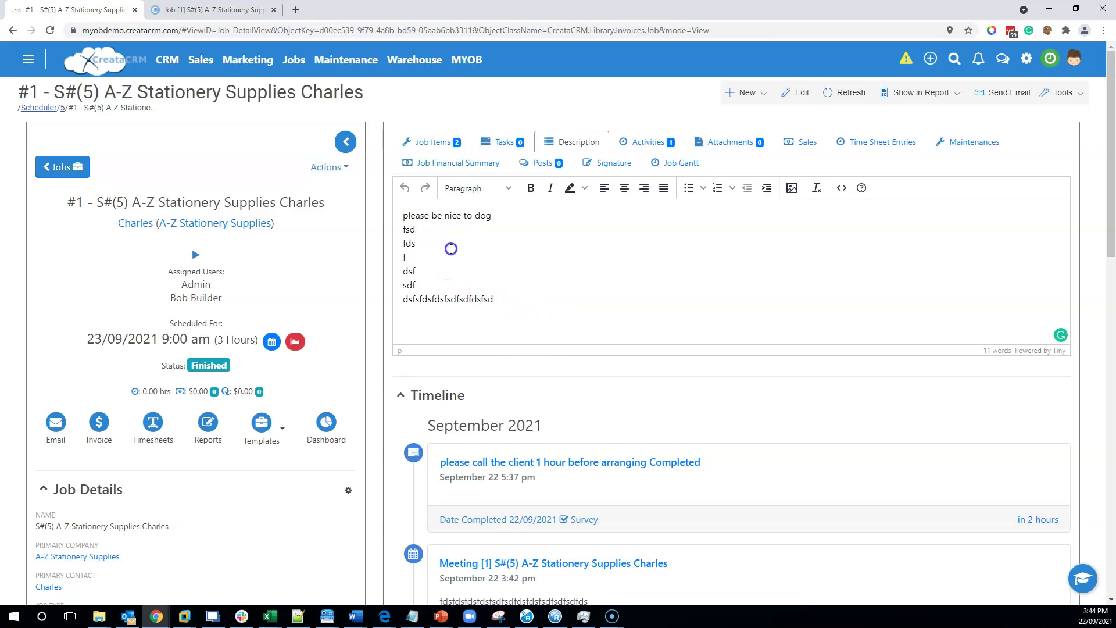
click(60, 108)
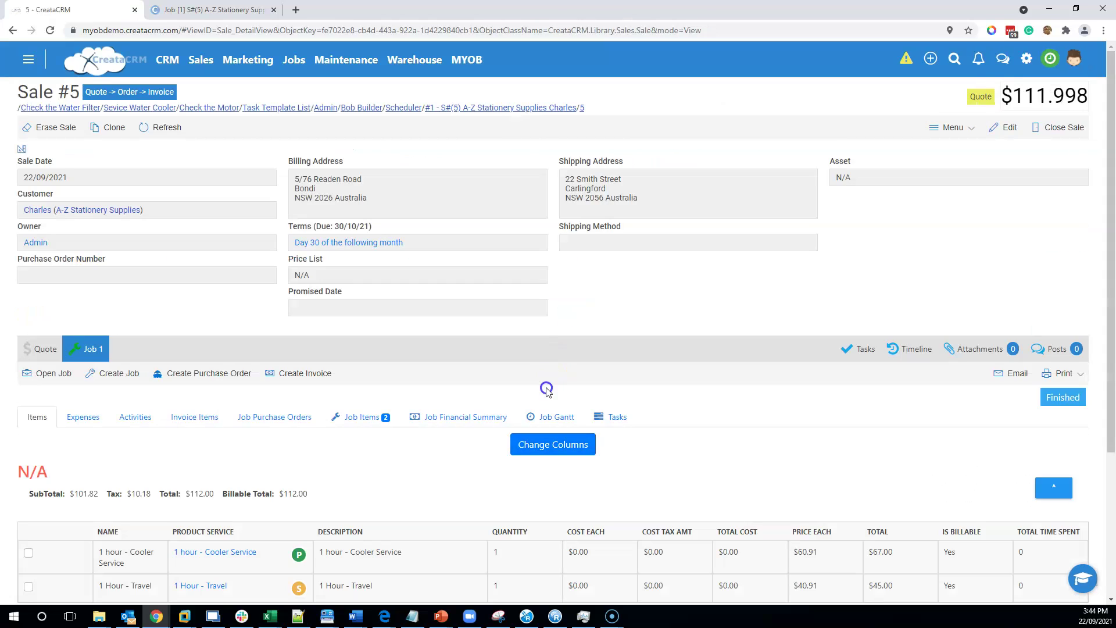
click(44, 349)
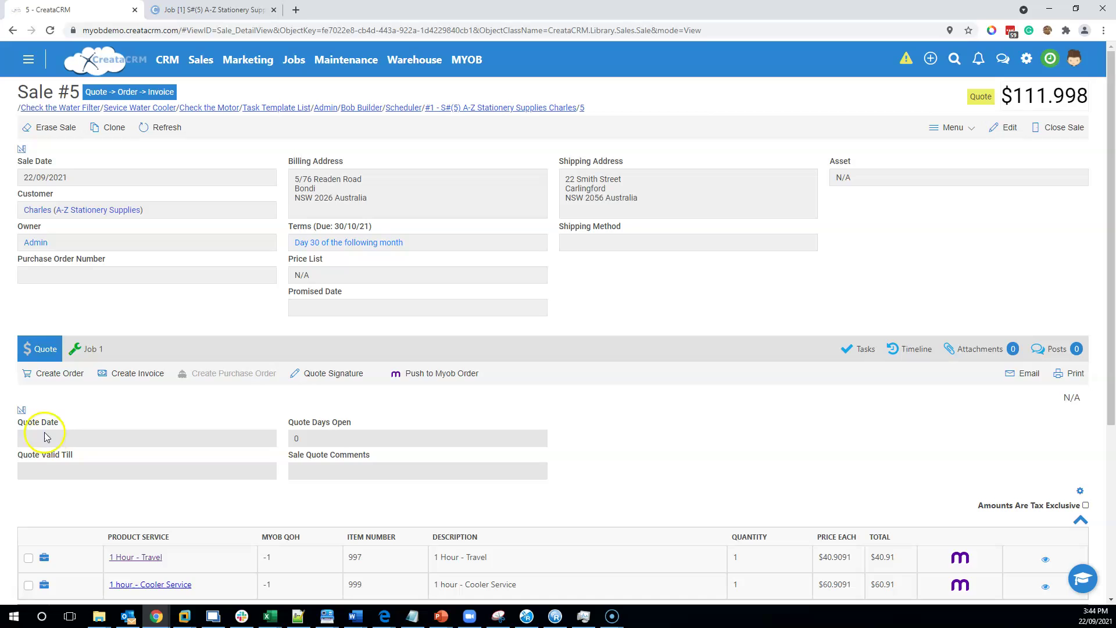
scroll(75, 448, down, 3)
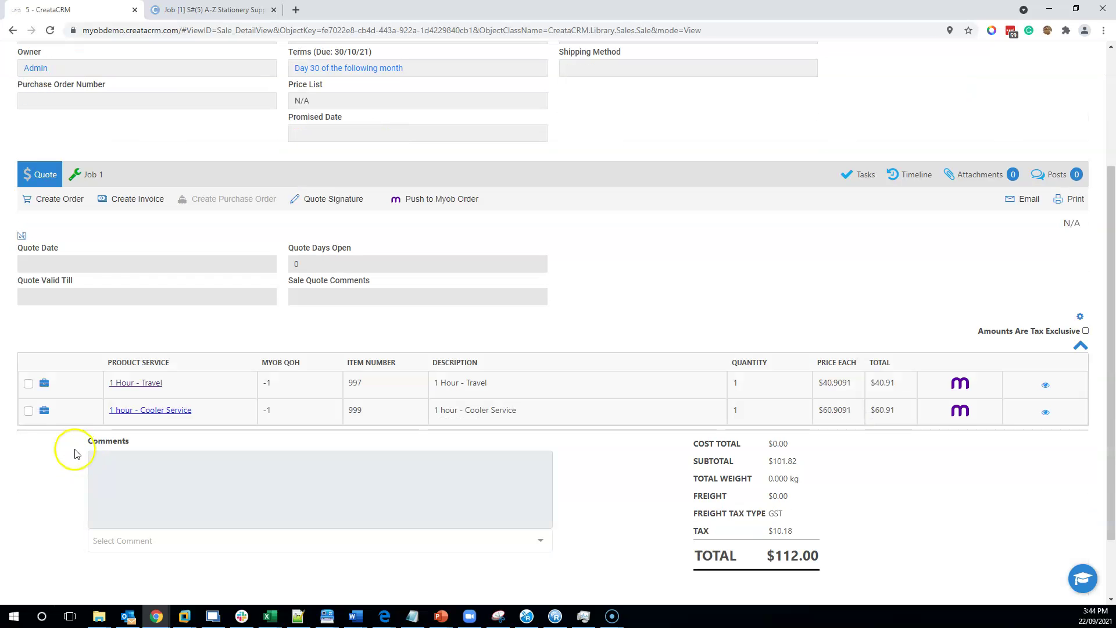
scroll(93, 400, up, 2)
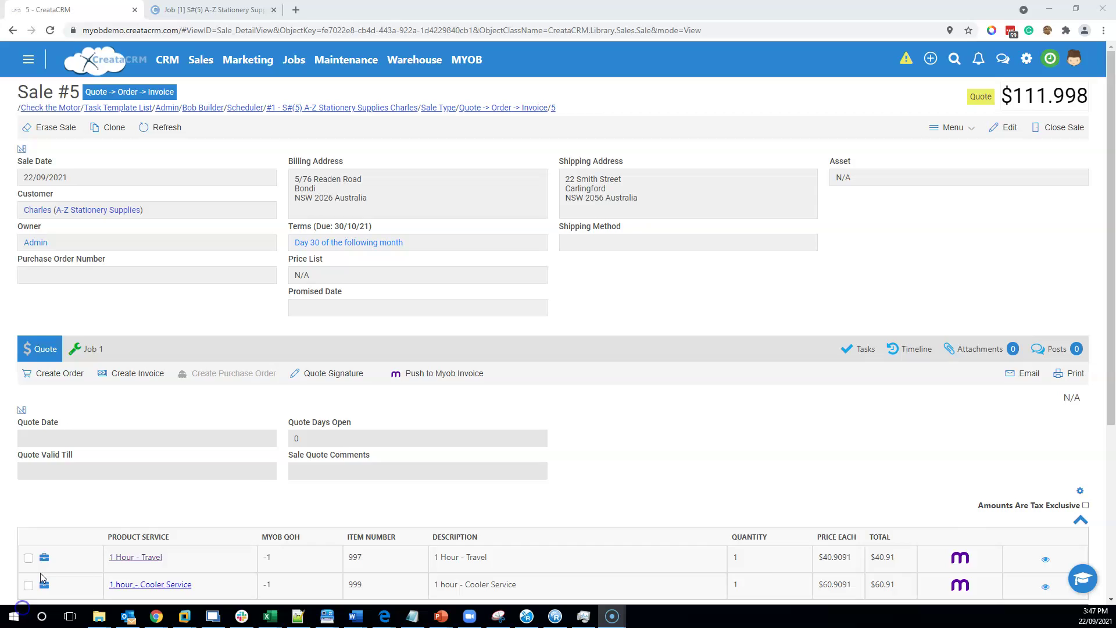
View the job items of Job 1 and select the product name of the "20 Litres Clear Carbon" item for copying.
scroll(40, 526, down, 1)
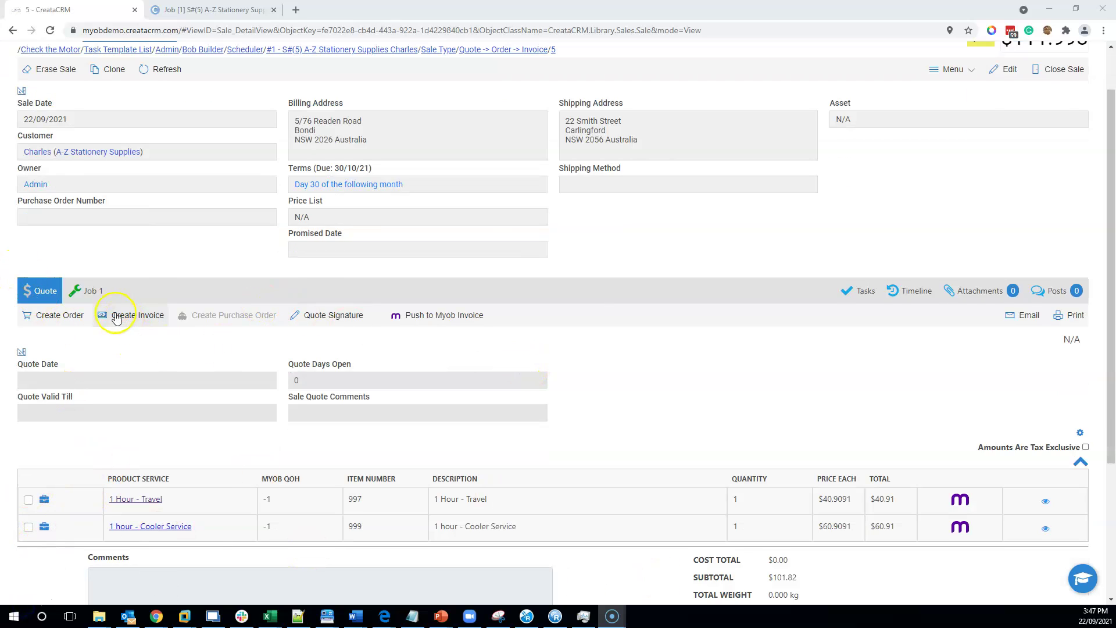
click(88, 290)
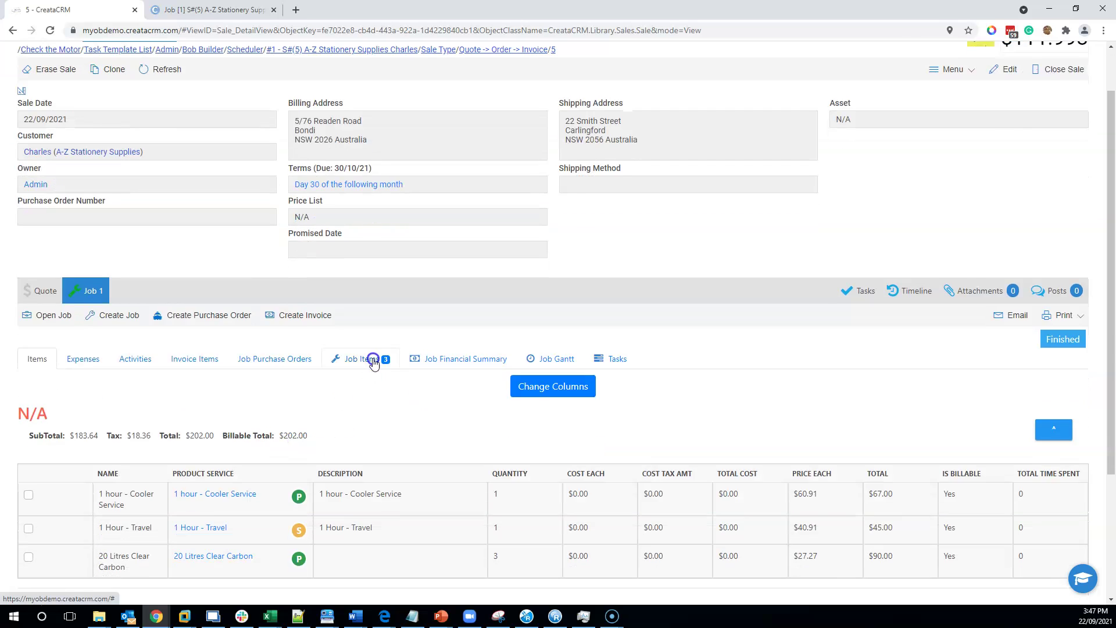
click(371, 360)
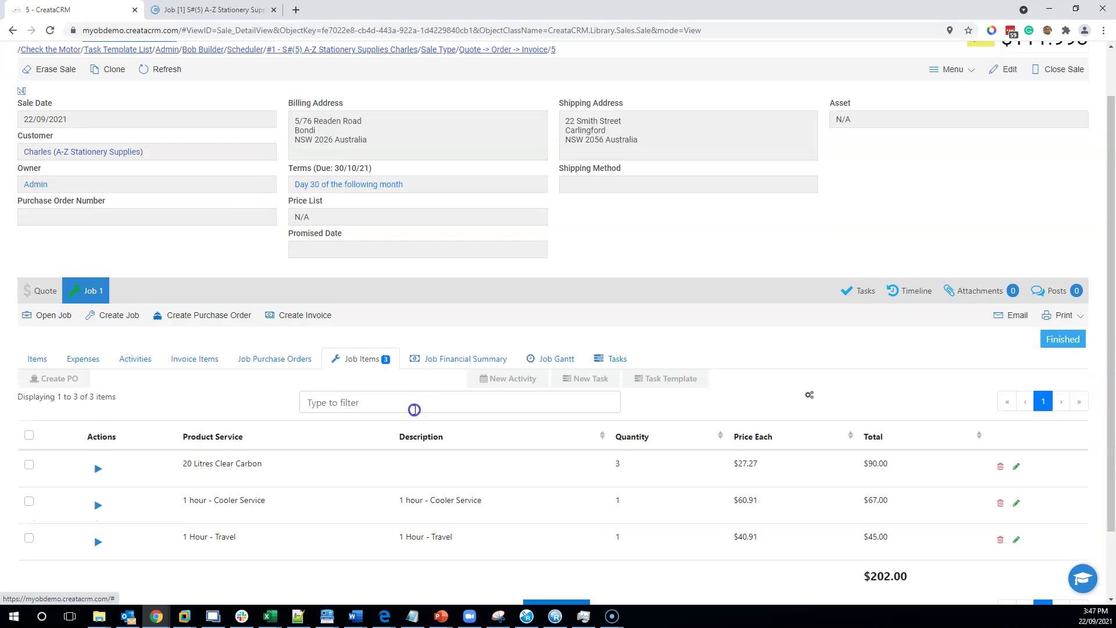
scroll(235, 501, down, 1)
drag(195, 381, 277, 385)
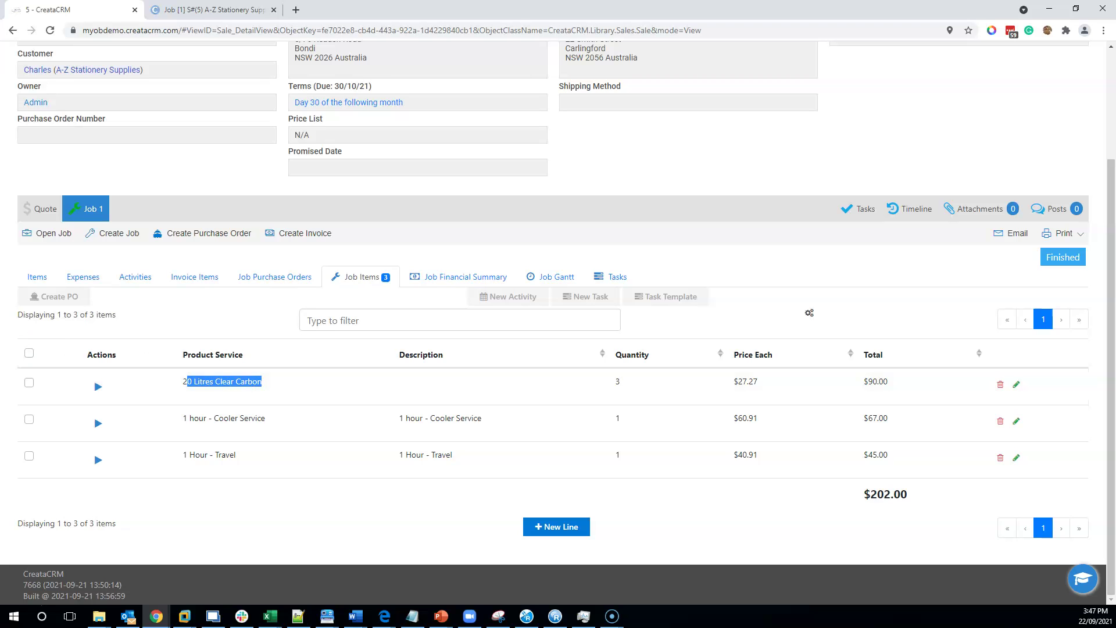
Edit the sale and add a quote line for the product "20 Litres Clear Carbon".
click(41, 210)
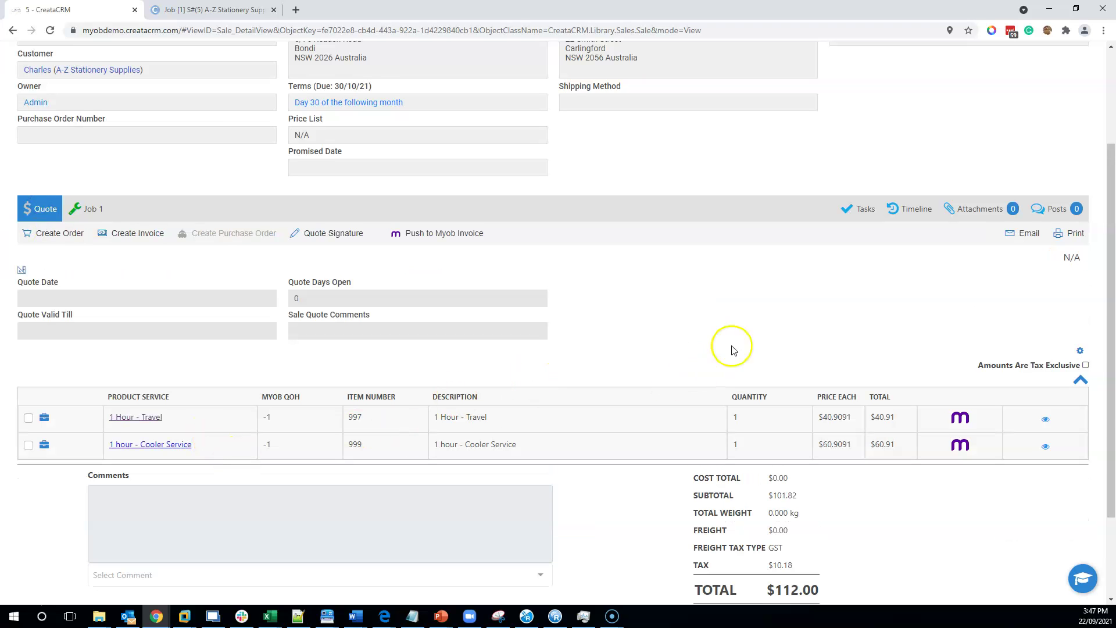
scroll(731, 344, up, 3)
click(1004, 127)
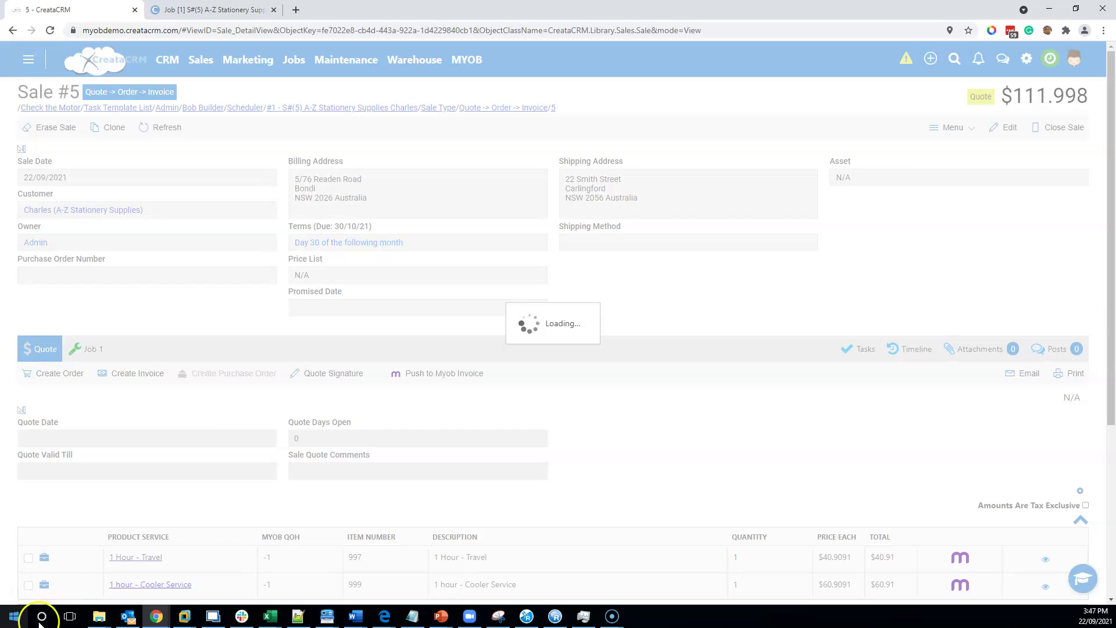
scroll(195, 481, down, 6)
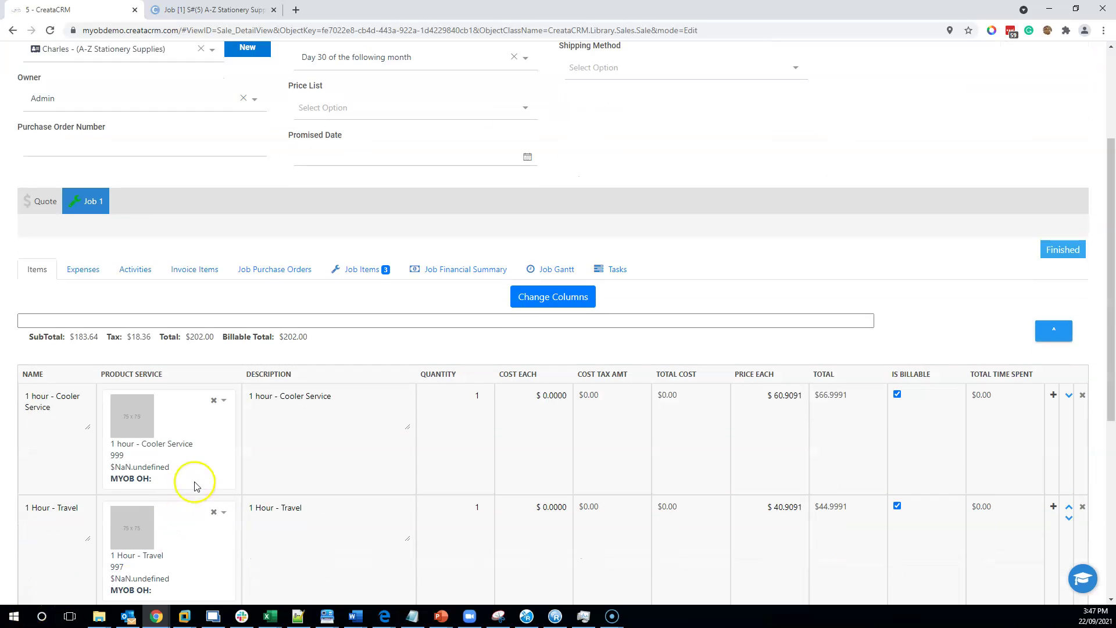
scroll(231, 501, down, 2)
scroll(286, 496, up, 5)
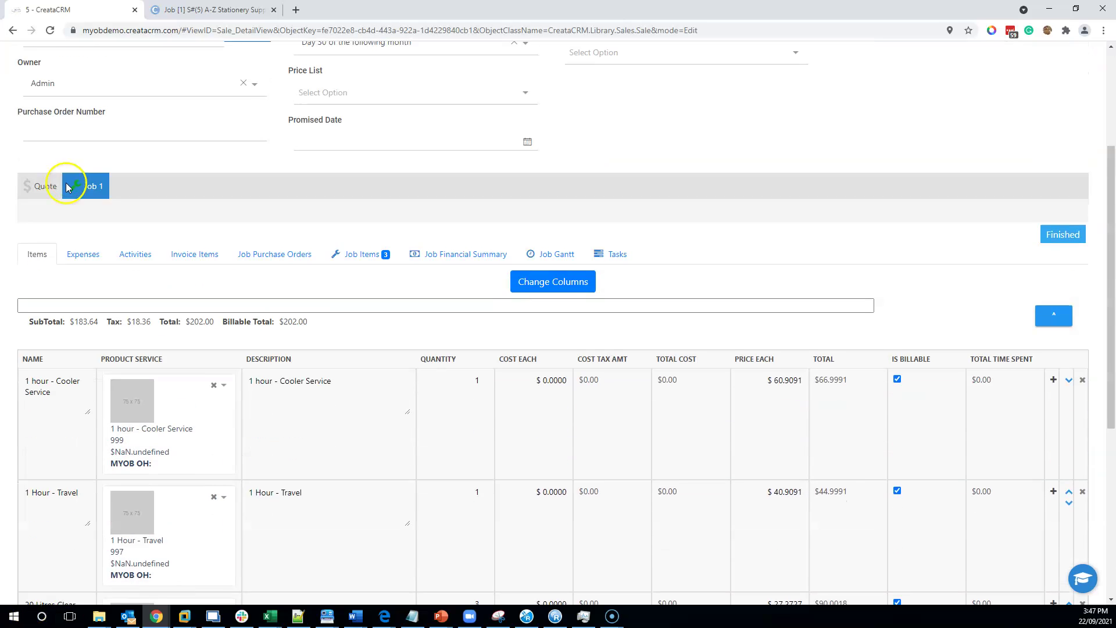
click(37, 203)
scroll(349, 347, down, 3)
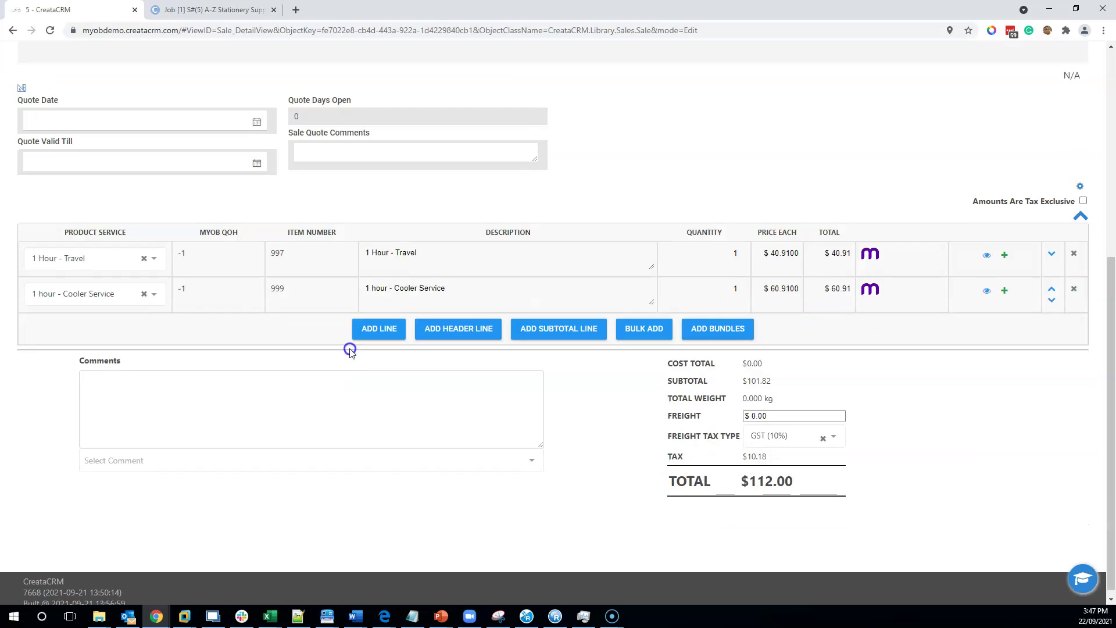
click(375, 327)
click(71, 345)
text(20 Litres Clear Carbon)
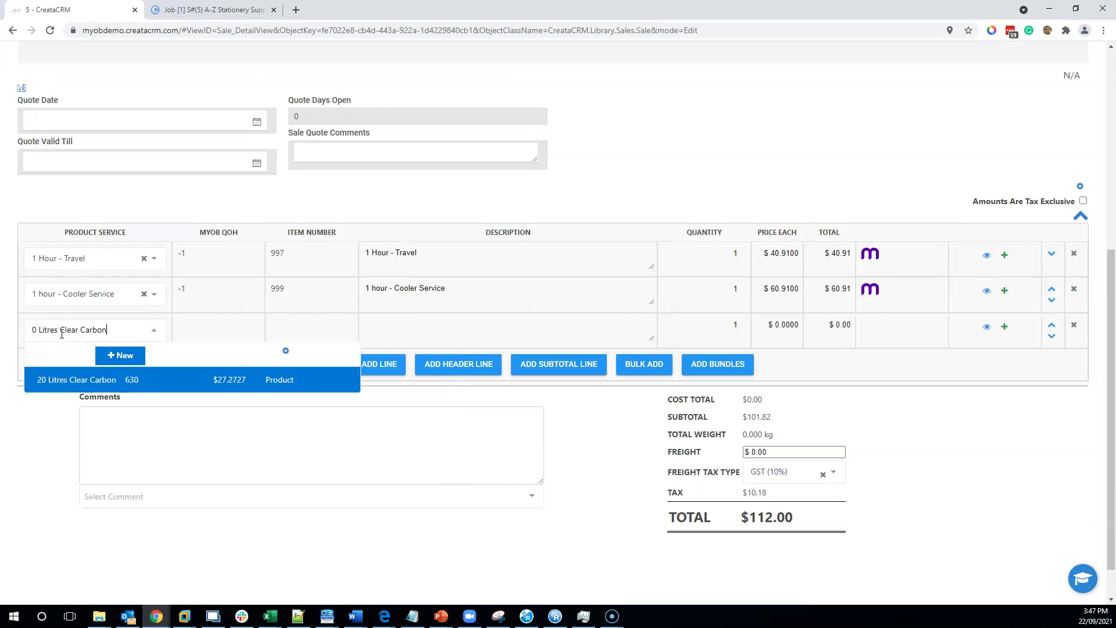
click(116, 379)
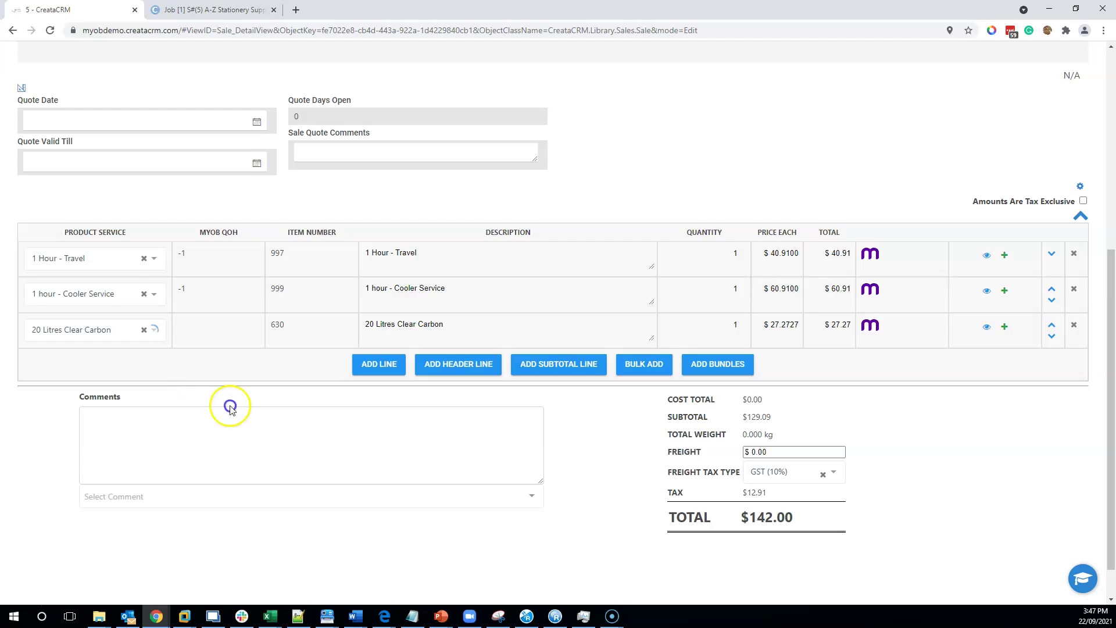
Set the quantity of the "20 Litres Clear Carbon" line to 2 and save the sale.
scroll(261, 390, up, 6)
scroll(367, 354, down, 5)
click(750, 383)
text(2)
scroll(821, 303, up, 5)
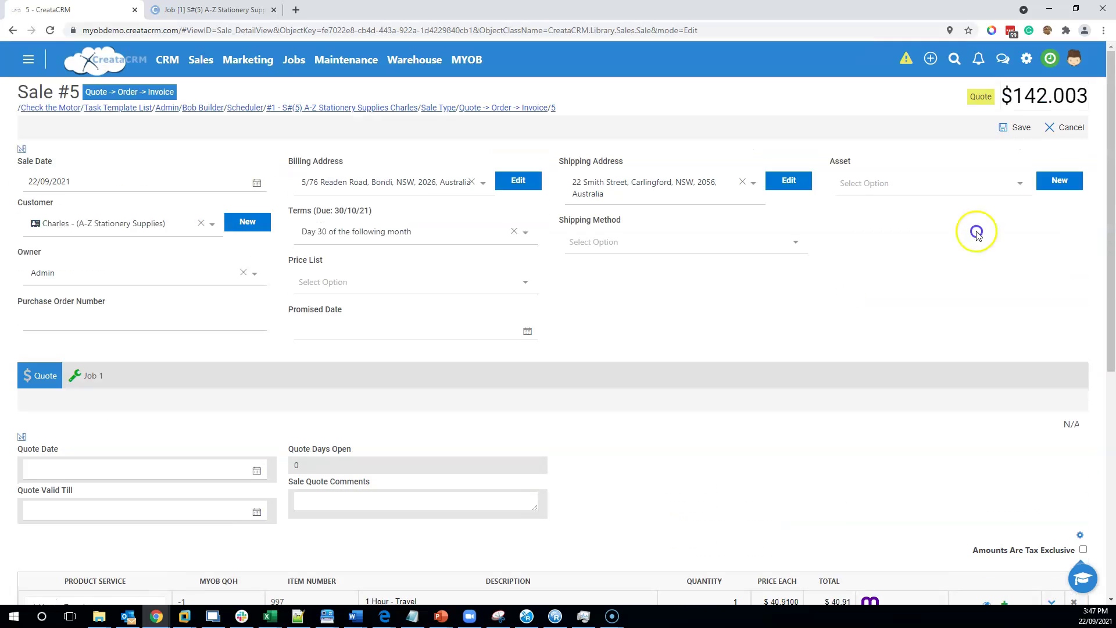
click(1016, 127)
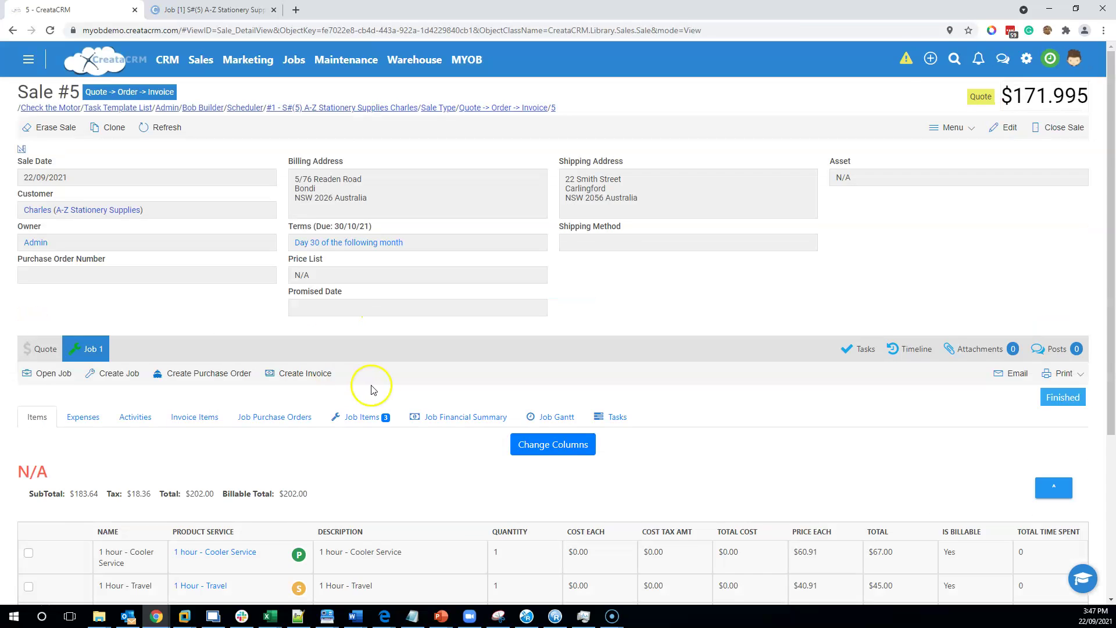
Push the sale's quote to MYOB as an invoice and confirm the conversion.
scroll(373, 389, down, 3)
click(30, 175)
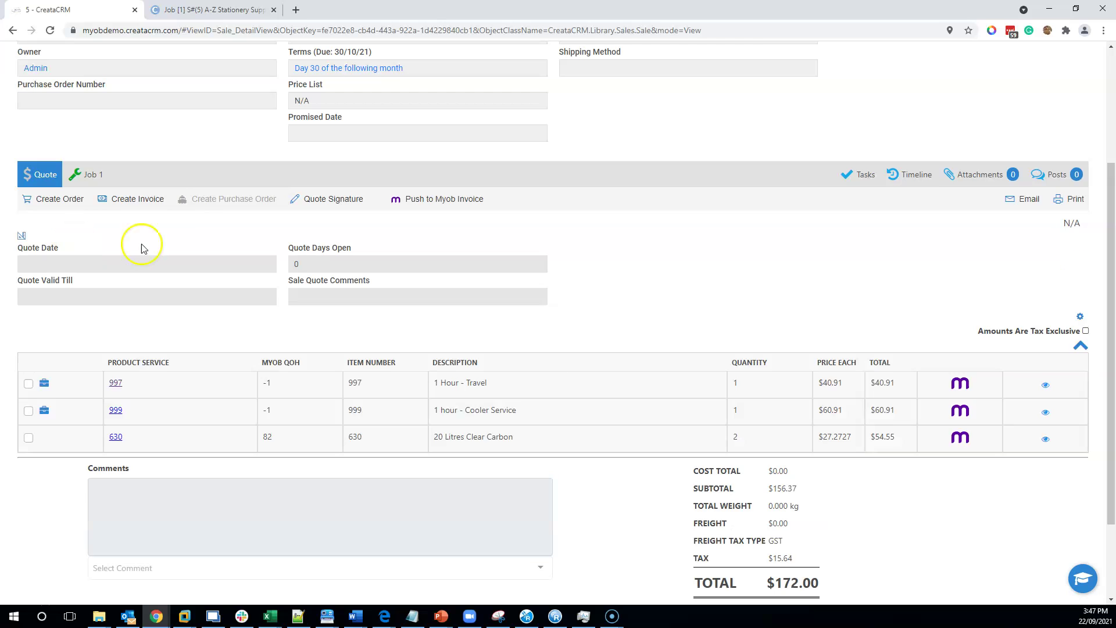
click(451, 210)
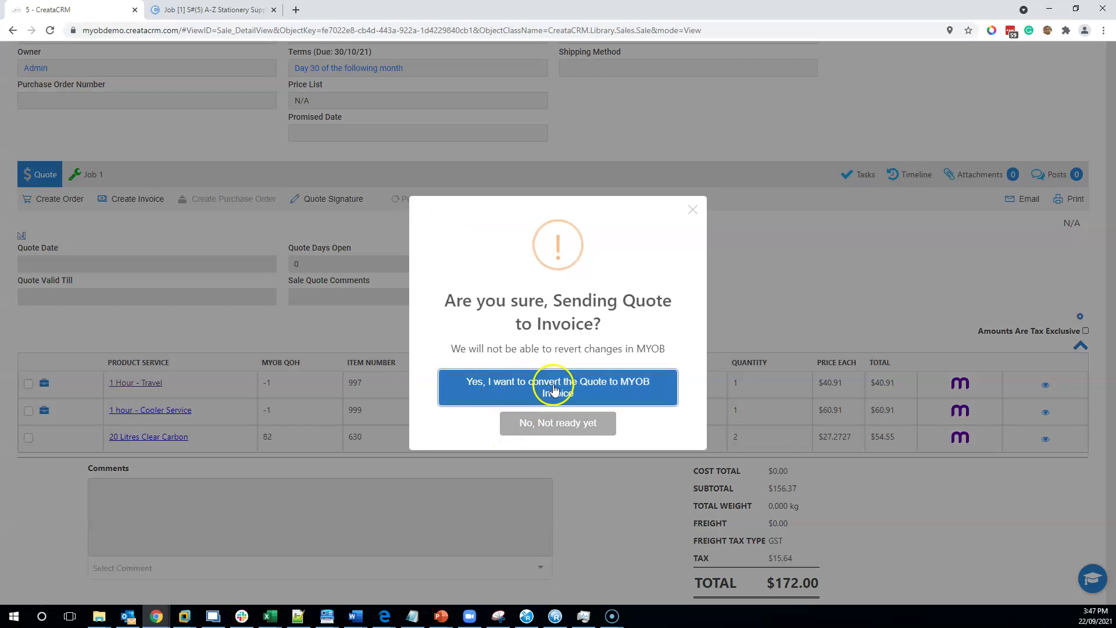
click(553, 386)
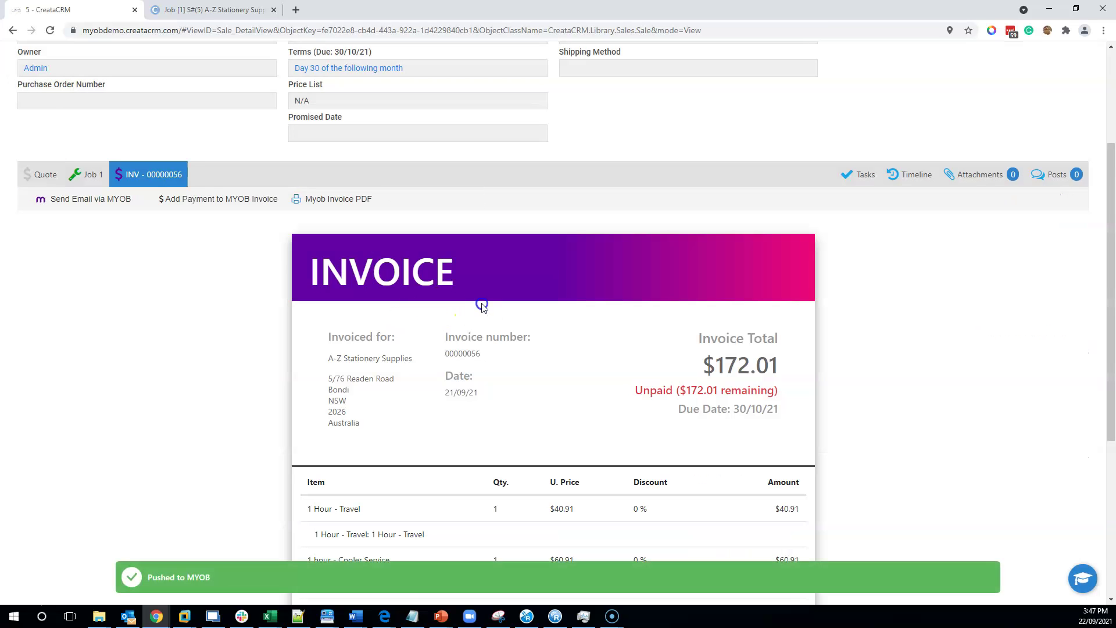
Review the MYOB invoice's lines and totals against the sale's quote lines.
scroll(441, 431, down, 5)
scroll(450, 431, up, 6)
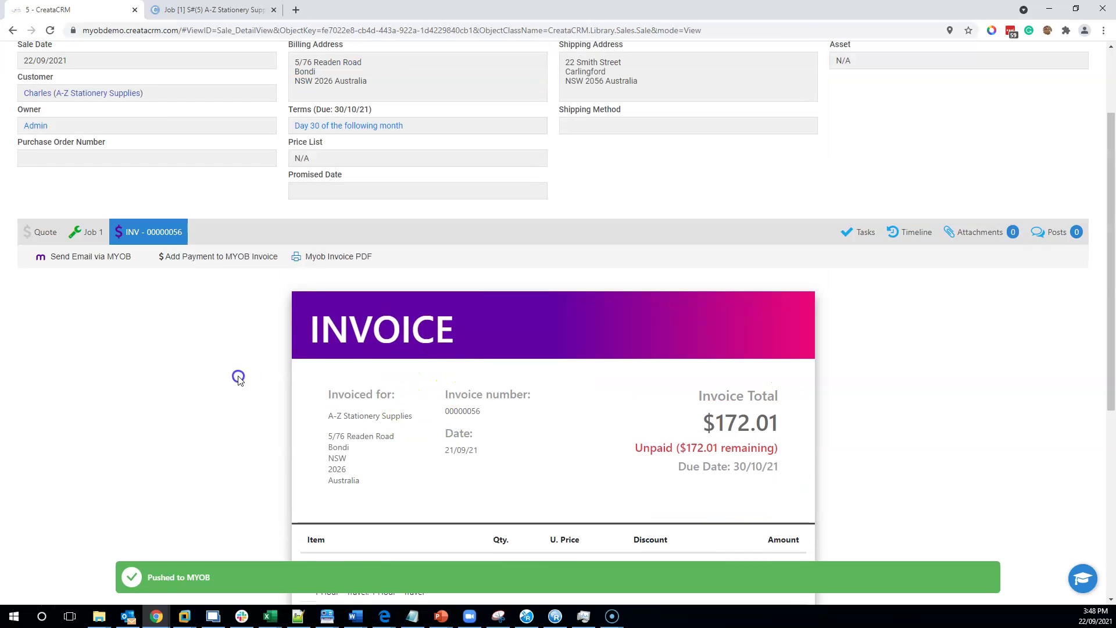
click(51, 240)
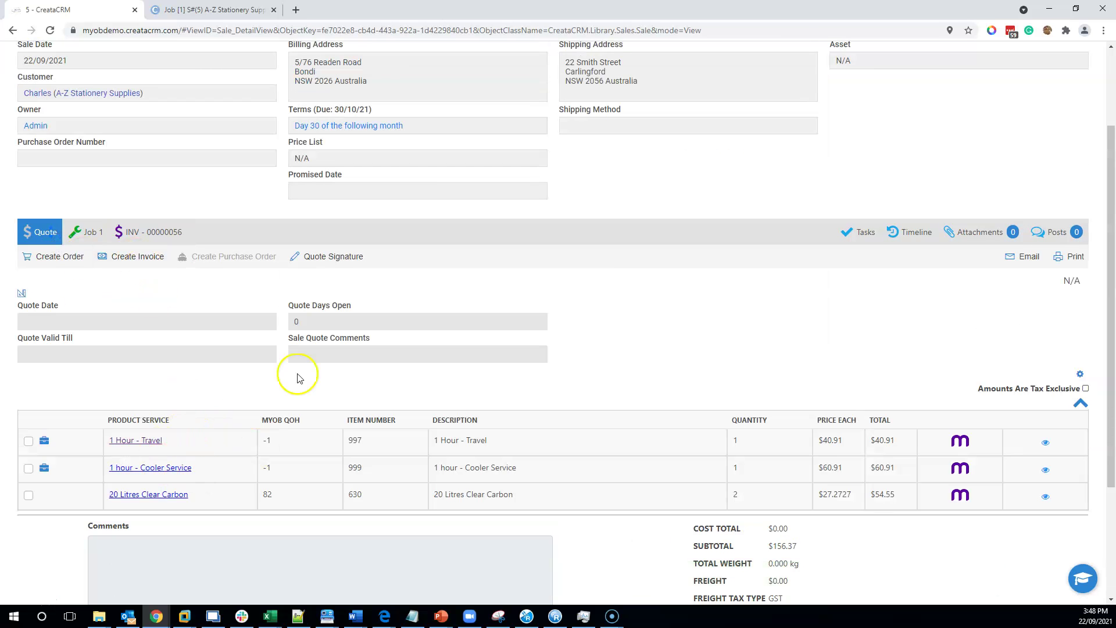
click(149, 226)
scroll(427, 402, down, 5)
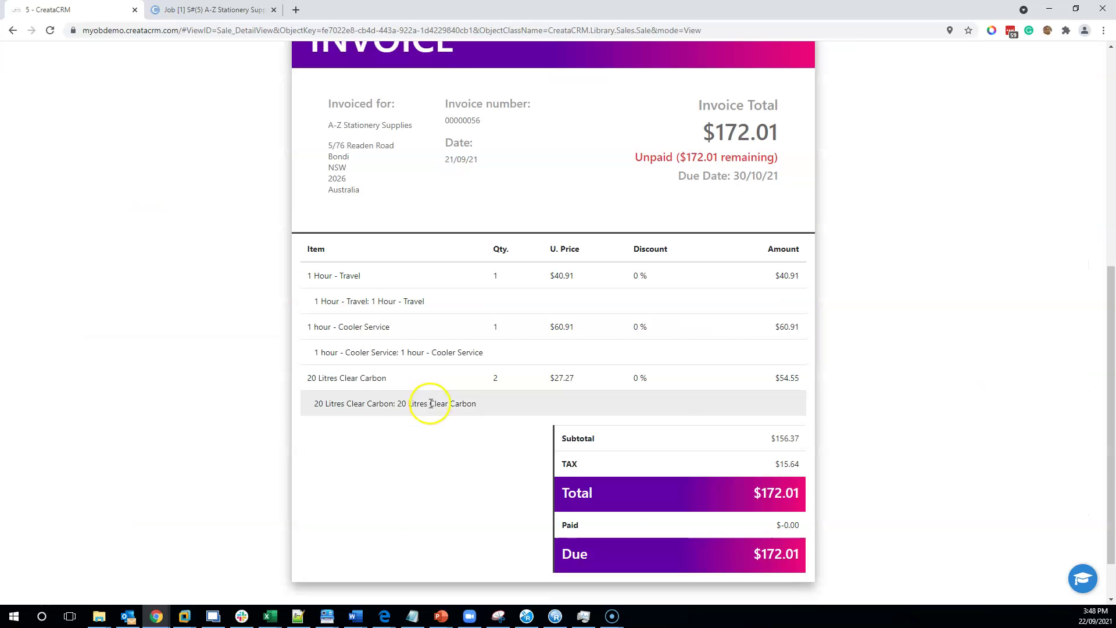
scroll(451, 453, up, 5)
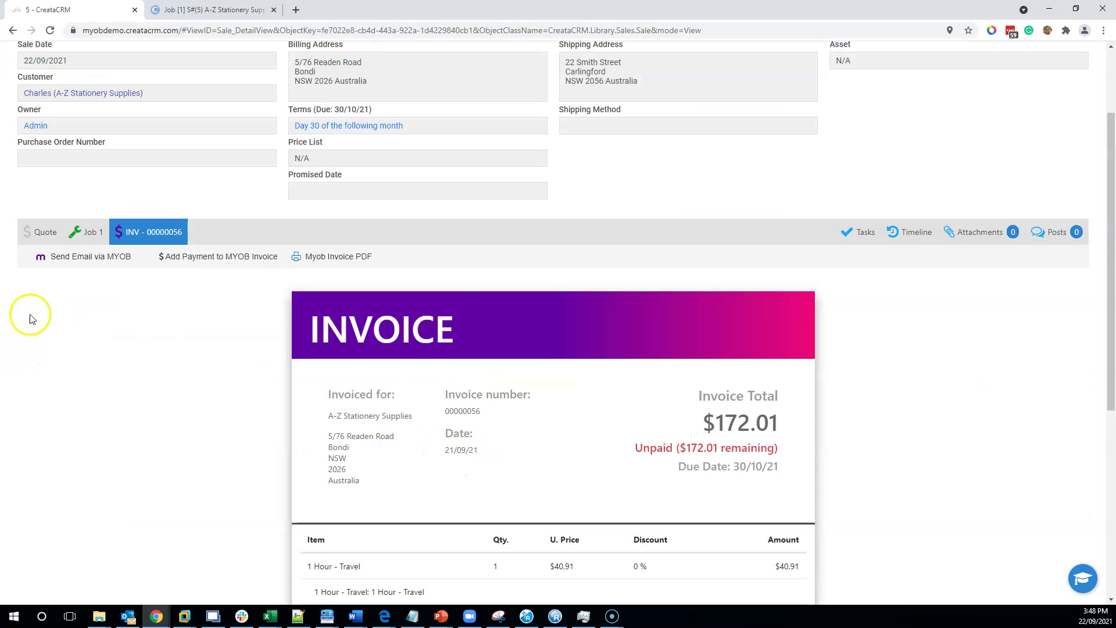
Change the status of the sale's Job 1 to Closed Invoiced and save it.
scroll(421, 376, up, 2)
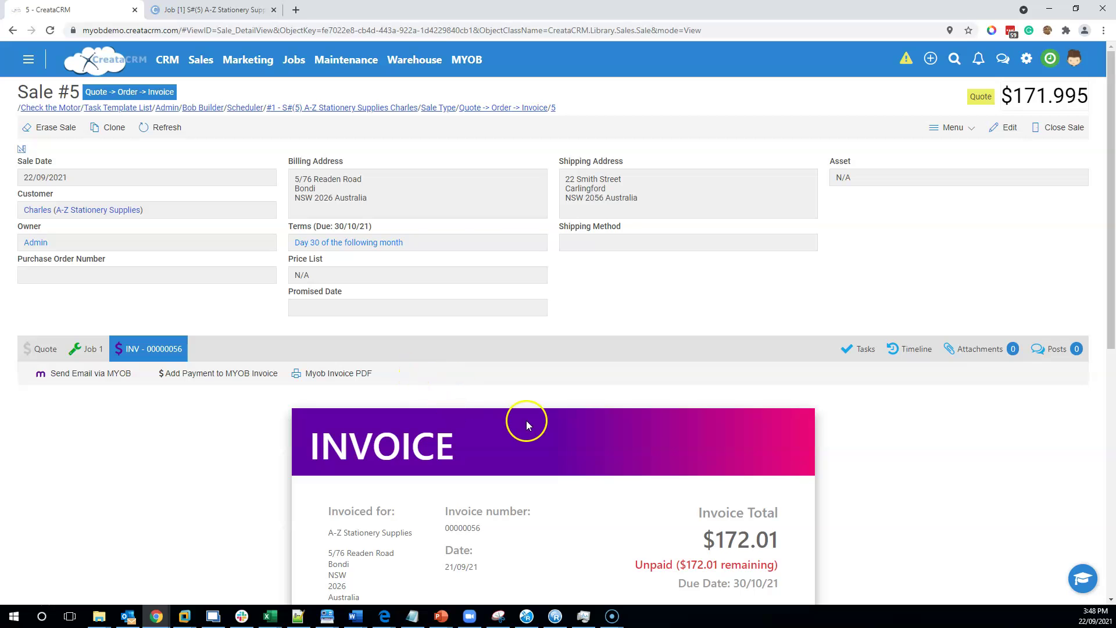
click(87, 350)
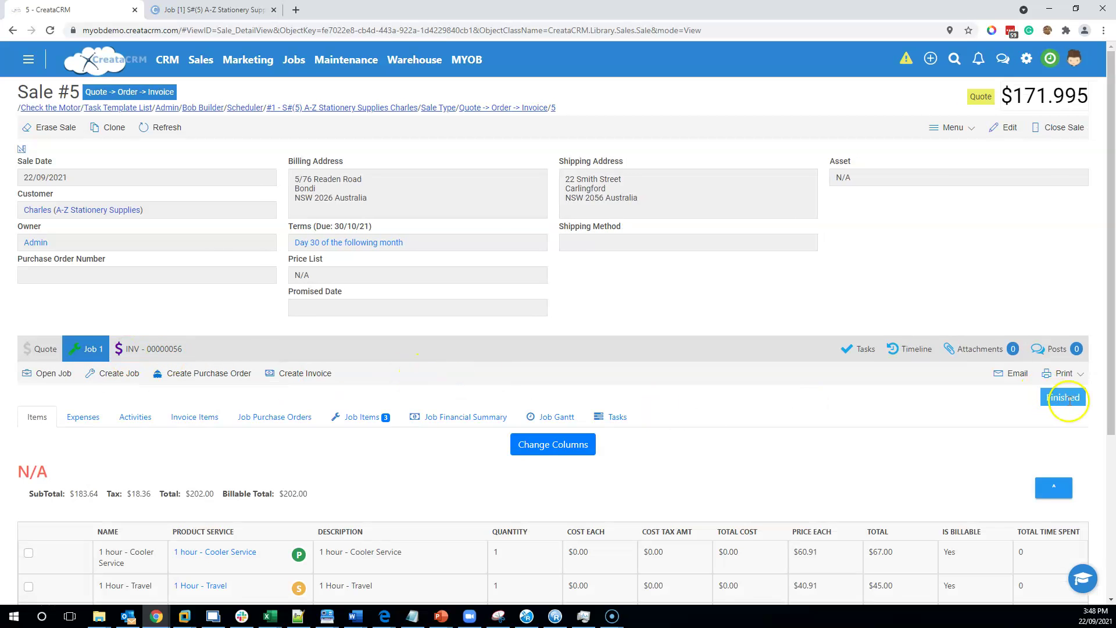
click(1063, 397)
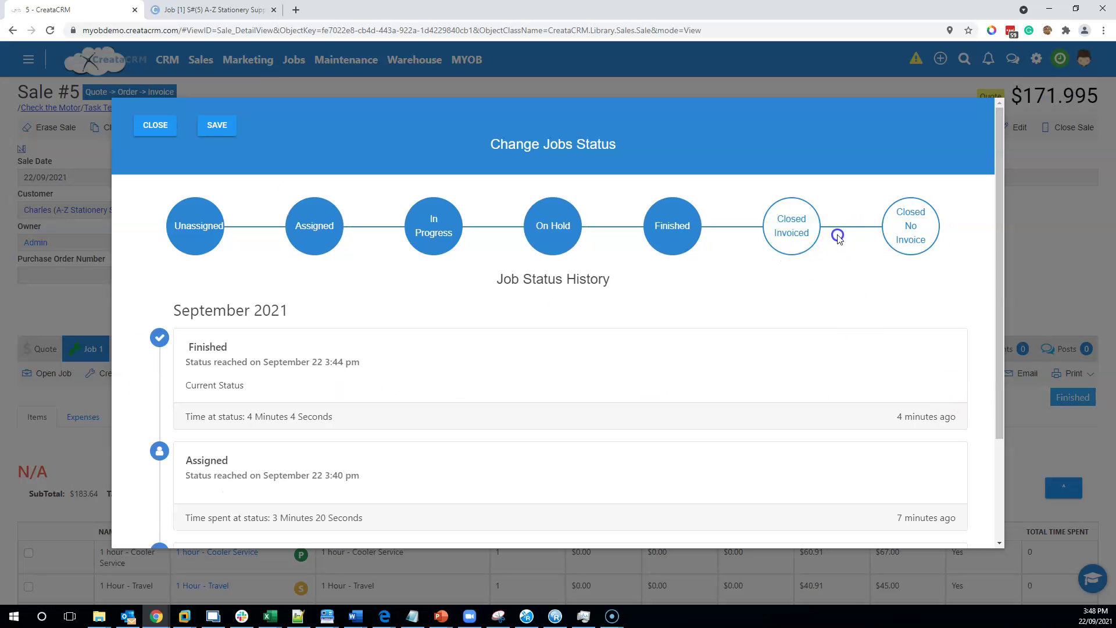
click(813, 232)
click(217, 131)
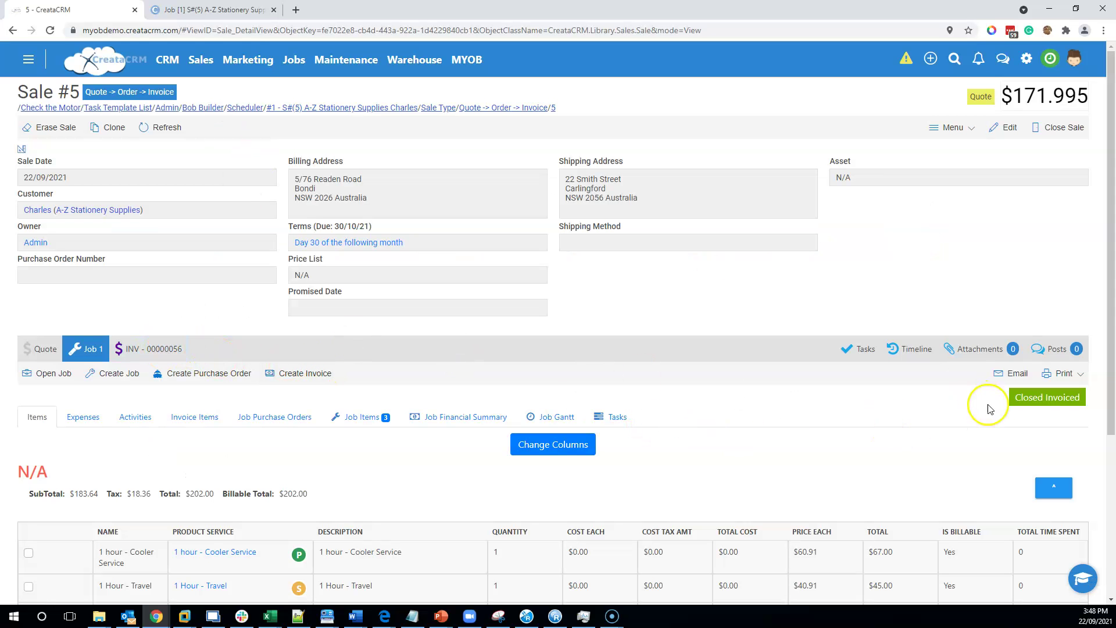
Review the sale's MYOB invoice and the product lines of its quote.
click(152, 354)
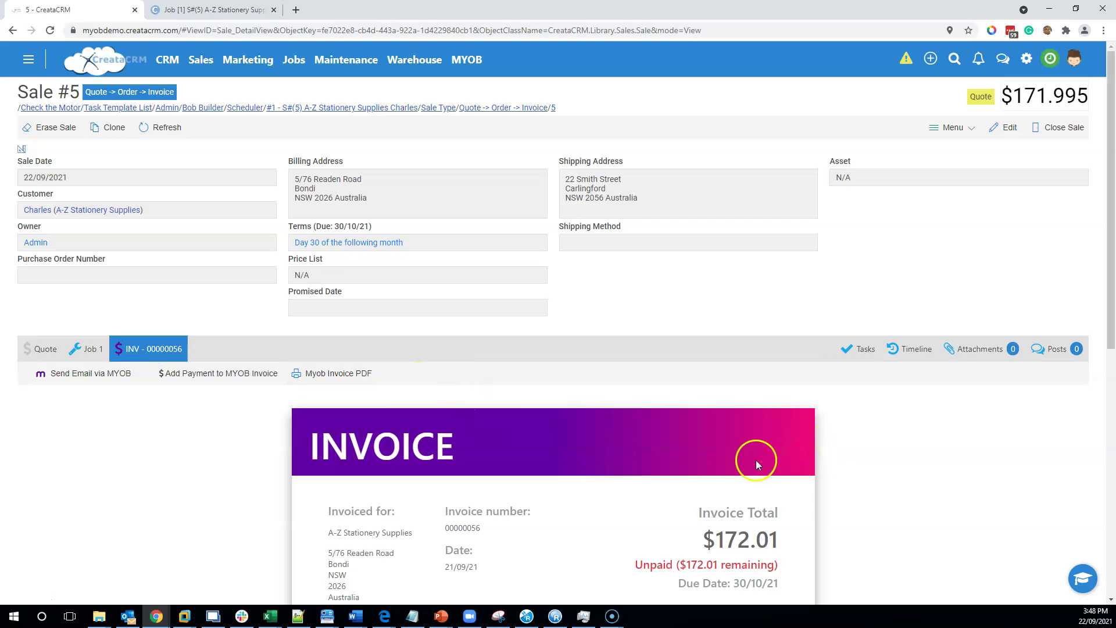
click(42, 352)
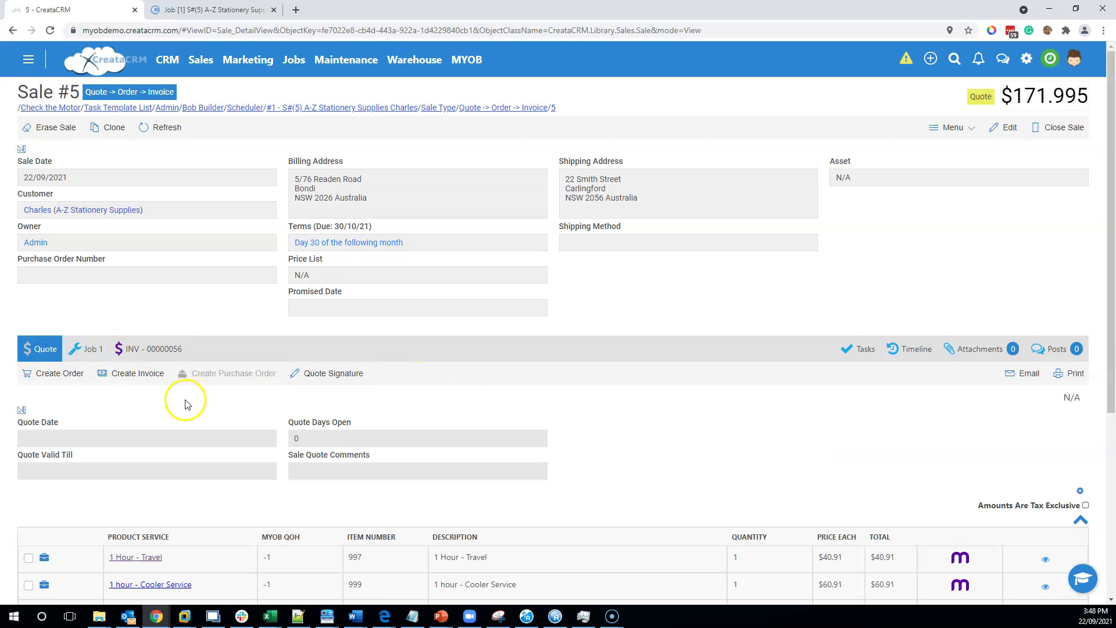
scroll(184, 402, down, 5)
scroll(186, 402, up, 5)
scroll(138, 433, down, 2)
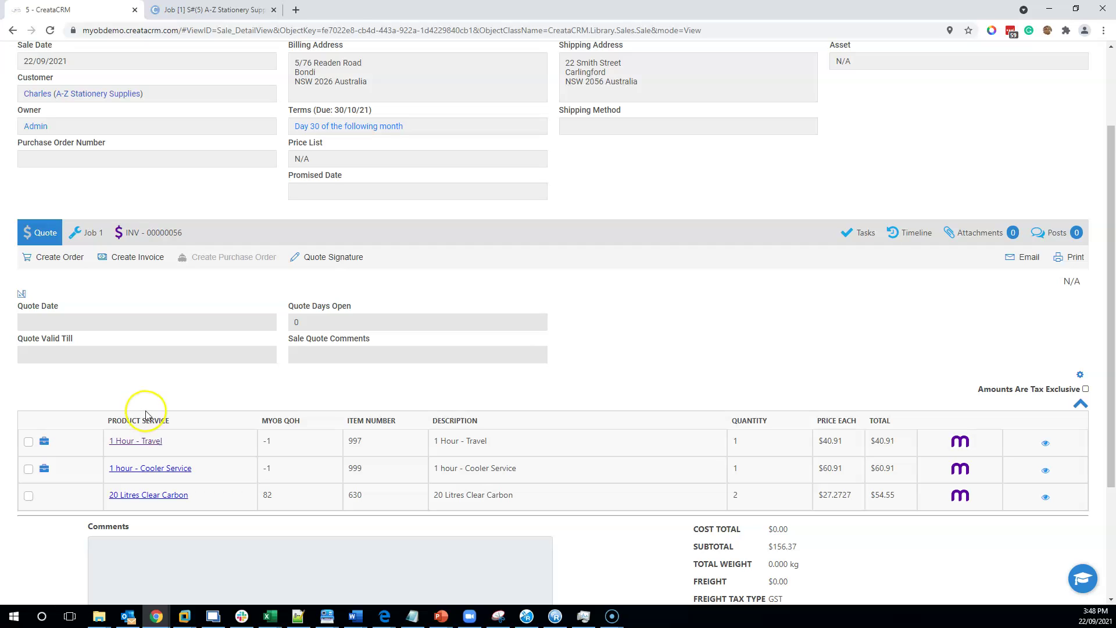
scroll(344, 286, up, 2)
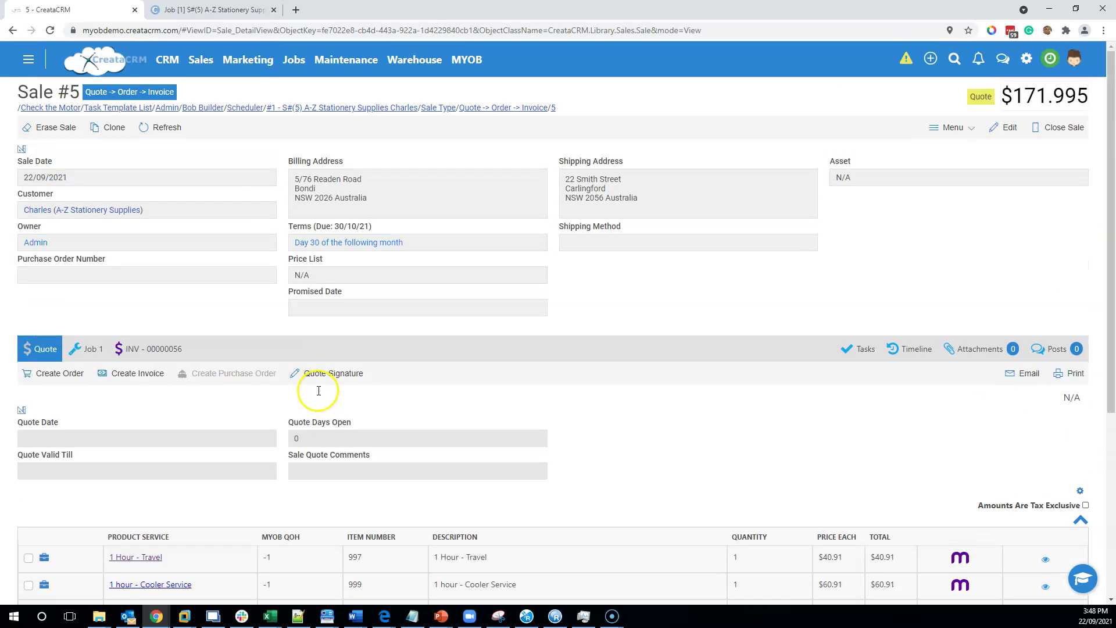
Check the sales list on the Sales Dashboard and the list of all jobs on the Projects Dashboard.
click(200, 58)
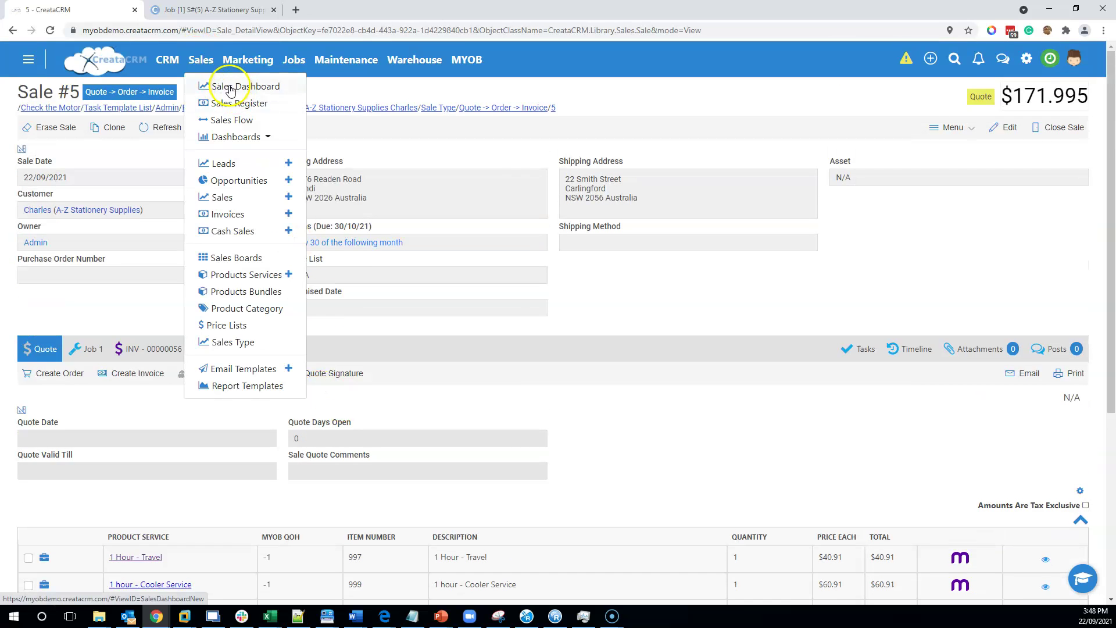
click(231, 88)
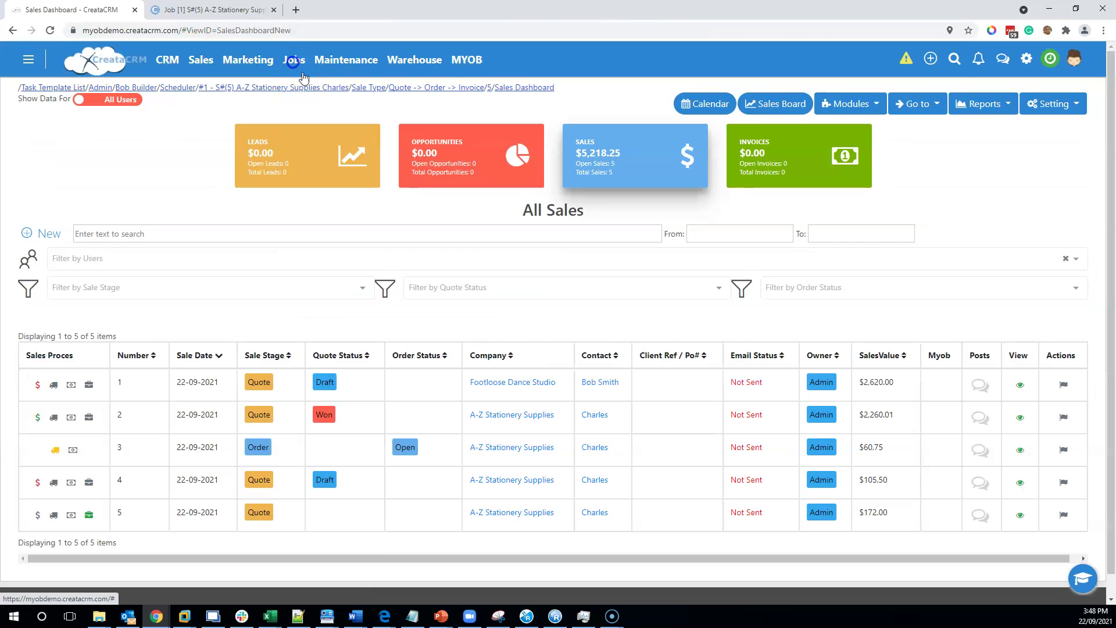
click(294, 58)
click(317, 87)
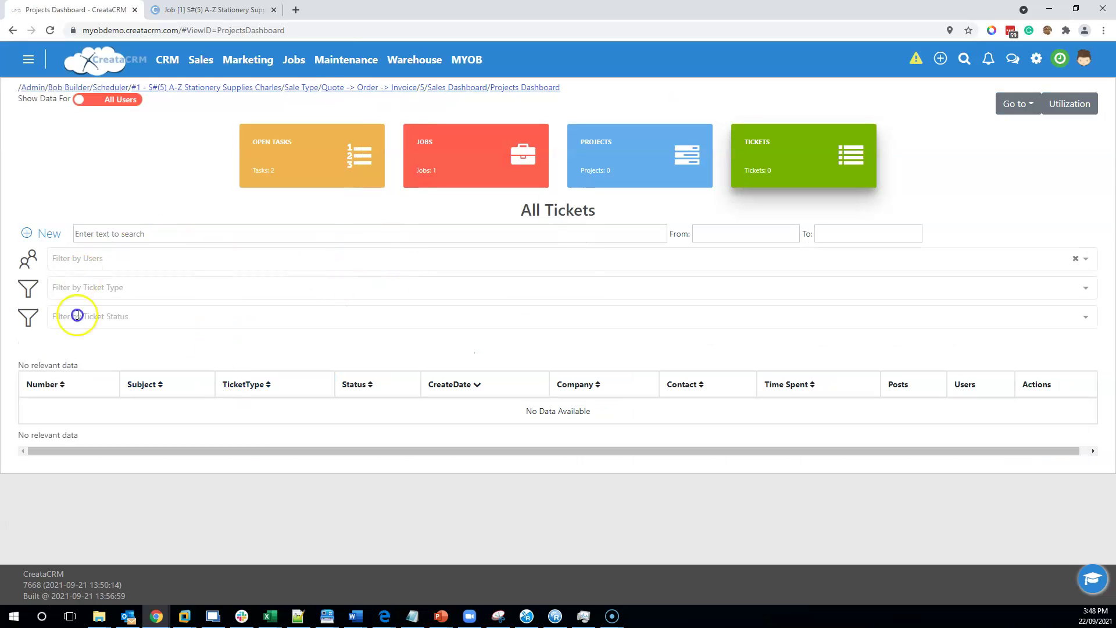
click(456, 170)
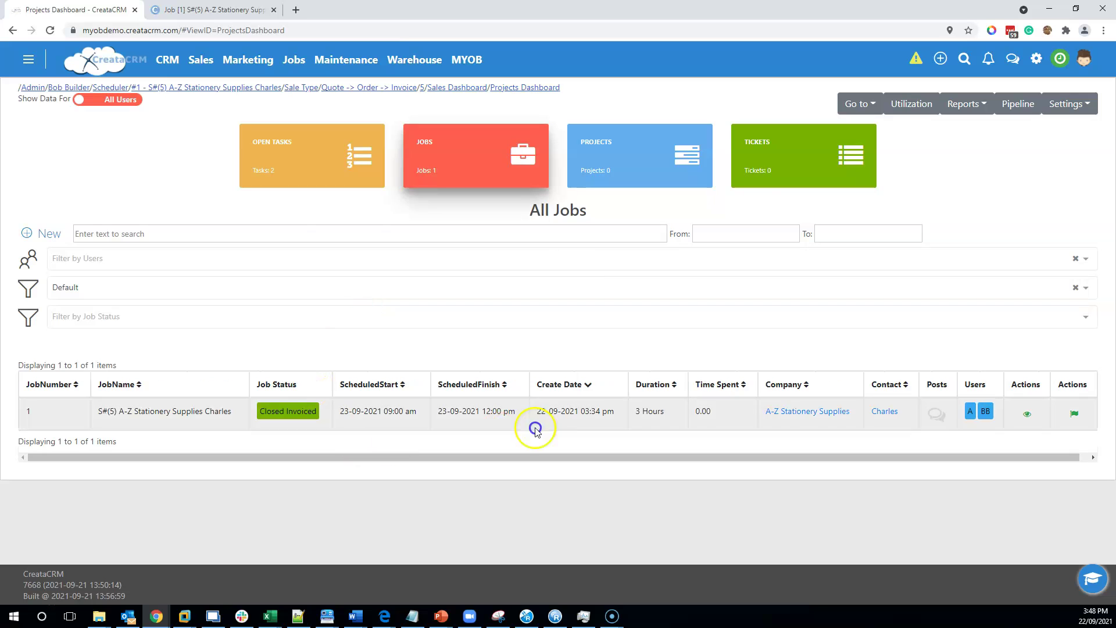
click(747, 434)
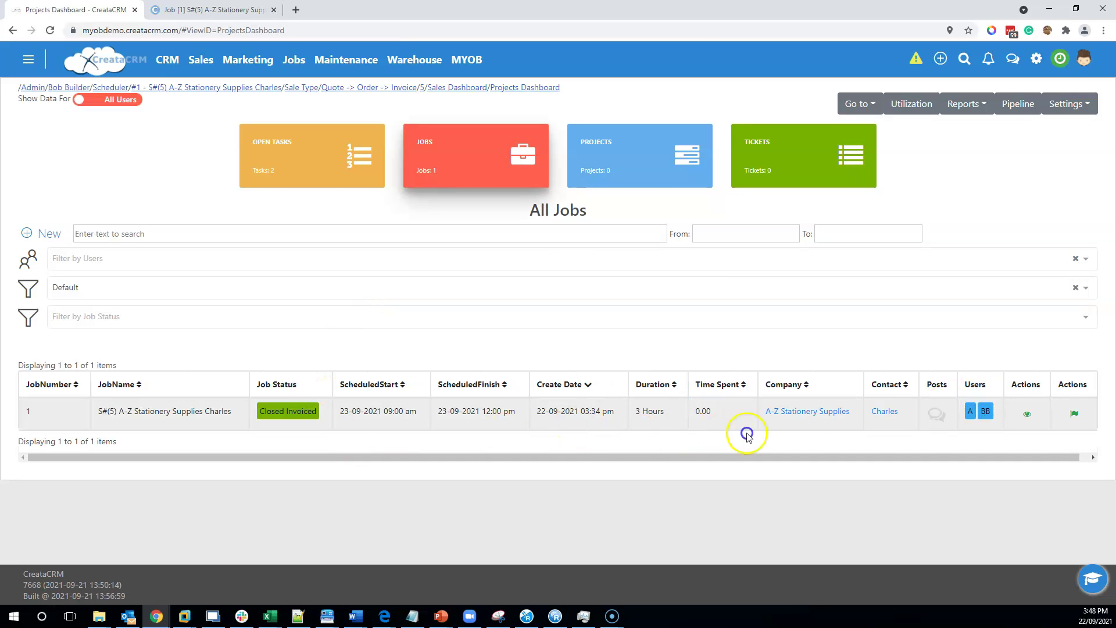